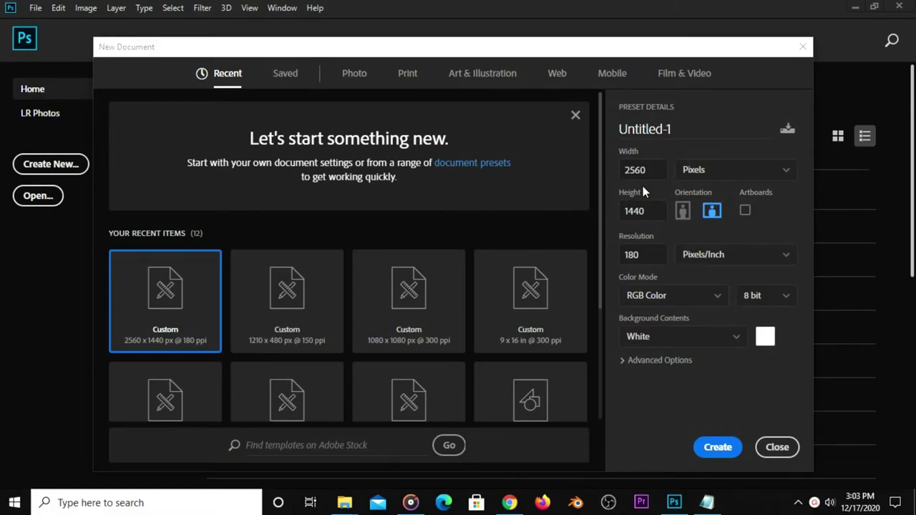
Create a blank 2560 × 1440 px document at 180 ppi with a white background.
{"action": "key", "text": "Tab"}
{"action": "key", "text": "Tab"}
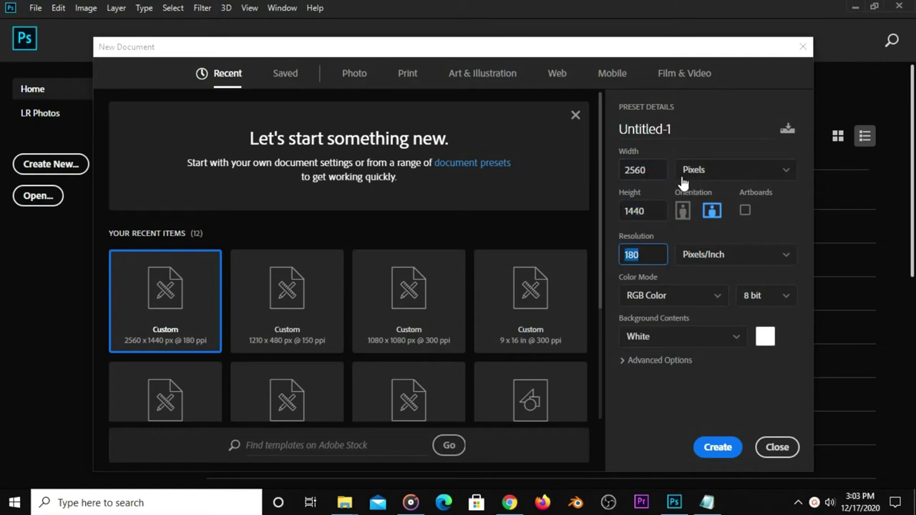
{"action": "left_click", "coordinate": [715, 439]}
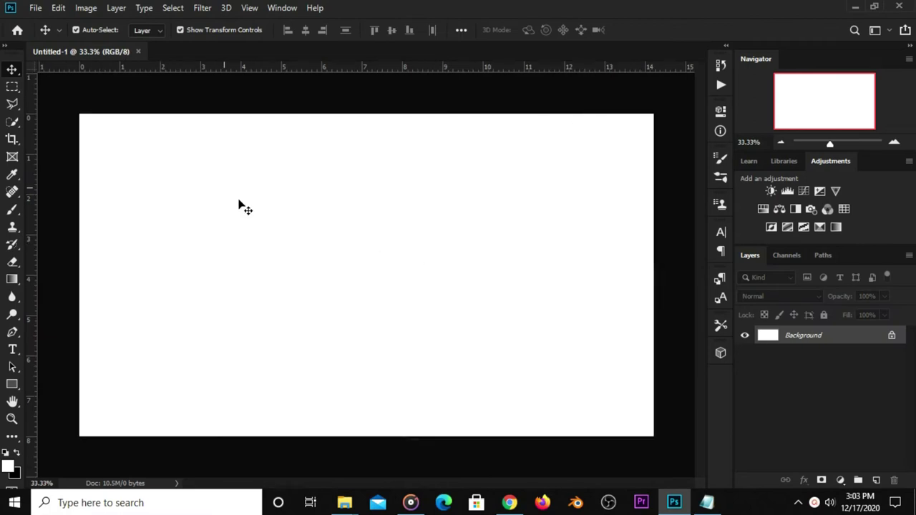
Open channel banner resources.psd from recent files and copy its sizing template layer.
{"action": "left_click", "coordinate": [35, 8]}
{"action": "mouse_move", "coordinate": [61, 86]}
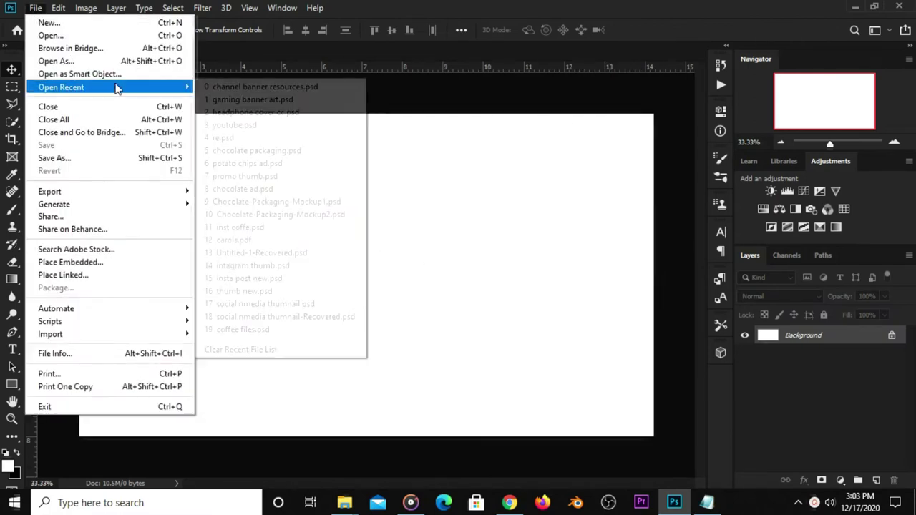
{"action": "left_click", "coordinate": [243, 86]}
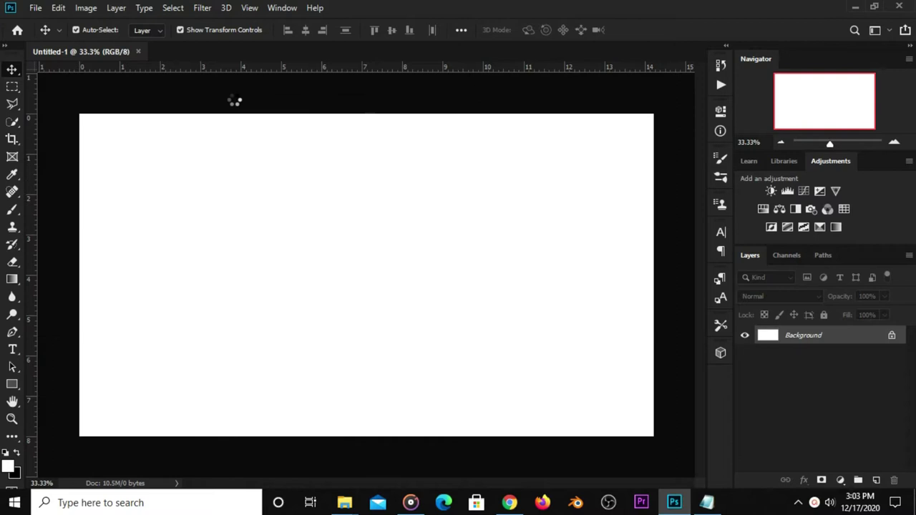
{"action": "left_click", "coordinate": [745, 336]}
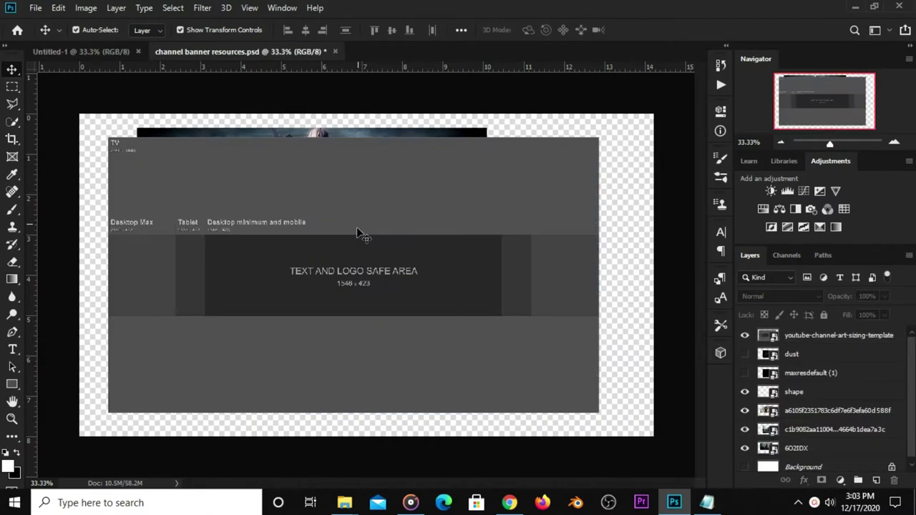
{"action": "left_click", "coordinate": [357, 227]}
{"action": "key", "text": "ctrl+c"}
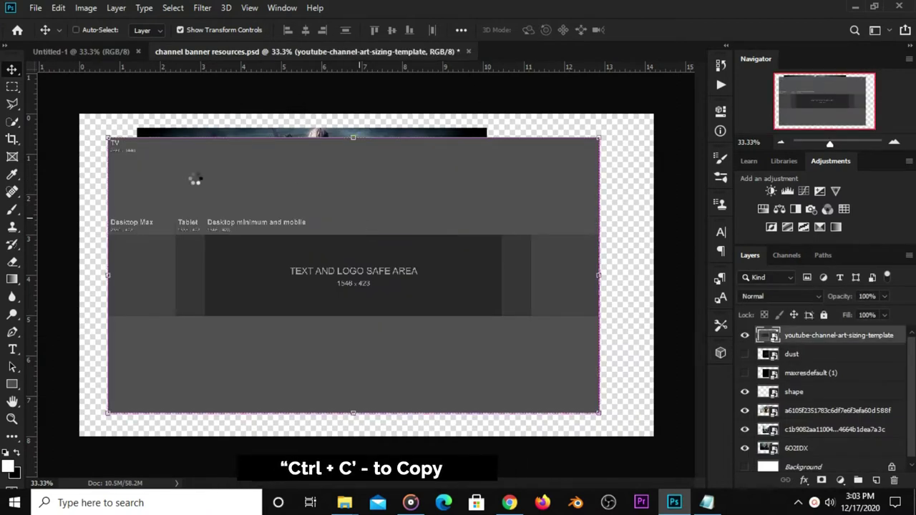
Paste the sizing template into Untitled-1 and scale it to fill the 2560 × 1440 canvas.
{"action": "left_click", "coordinate": [97, 50]}
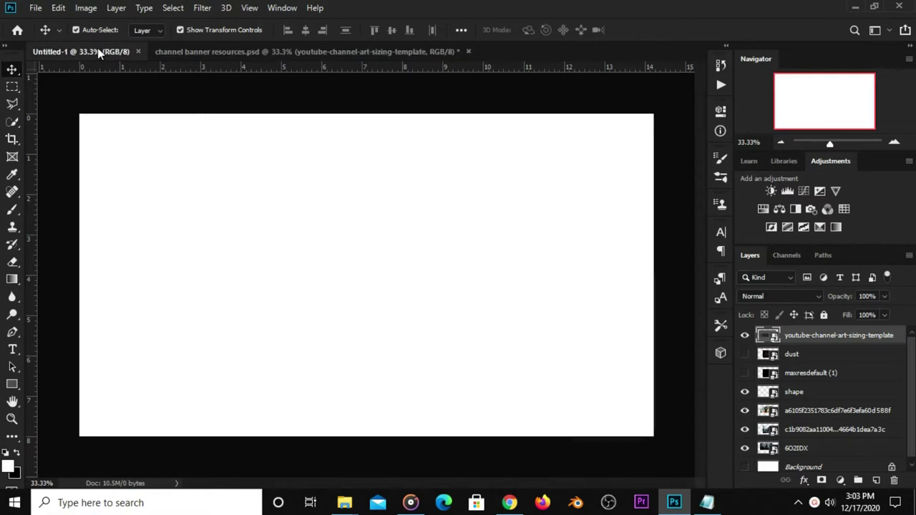
{"action": "key", "text": "ctrl+v"}
{"action": "left_click_drag", "start_coordinate": [394, 270], "coordinate": [353, 249]}
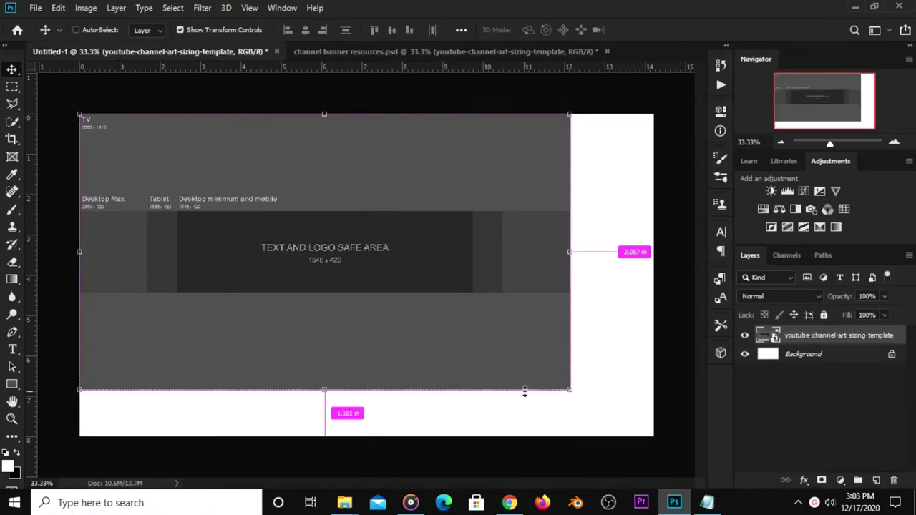
{"action": "key", "text": "ctrl+t"}
{"action": "left_click_drag", "start_coordinate": [570, 392], "coordinate": [649, 440]}
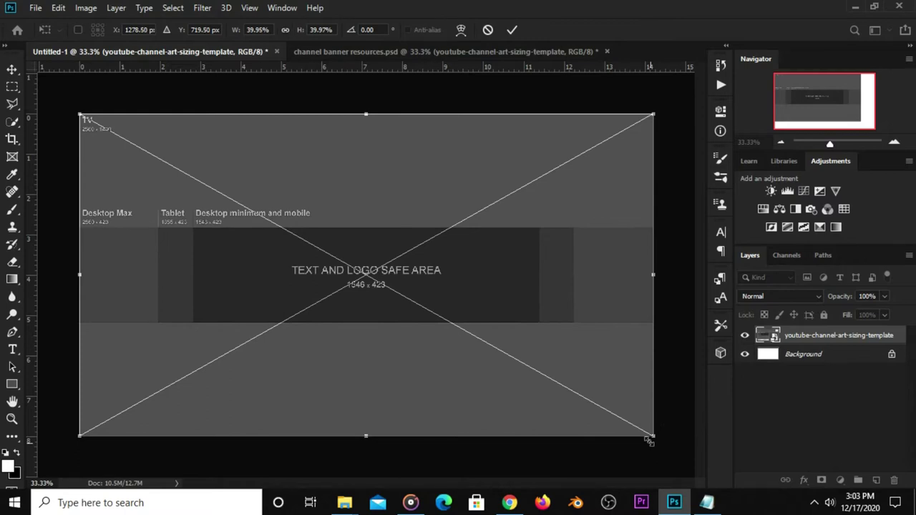
{"action": "left_click", "coordinate": [512, 30]}
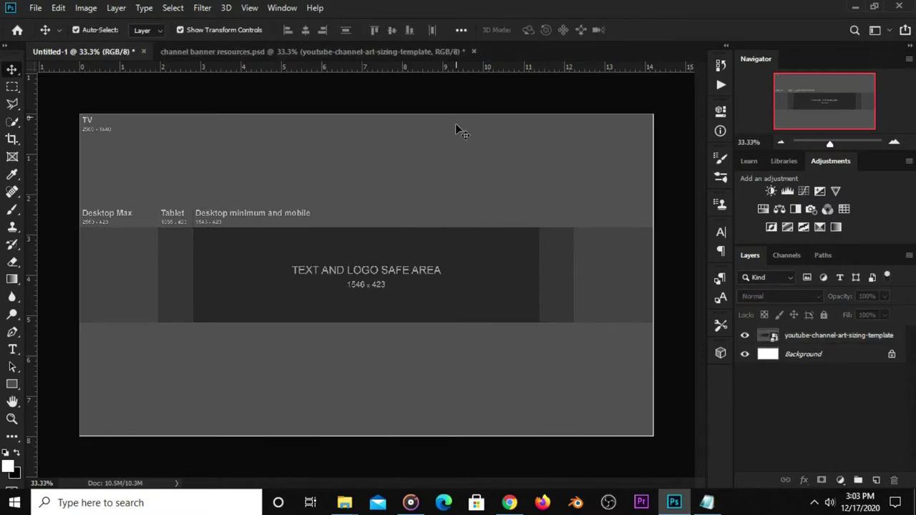
Add horizontal guides at the safe area's top and bottom edges, then hide the sizing template layer.
{"action": "left_click_drag", "start_coordinate": [423, 67], "coordinate": [434, 227]}
{"action": "left_click_drag", "start_coordinate": [435, 68], "coordinate": [448, 324]}
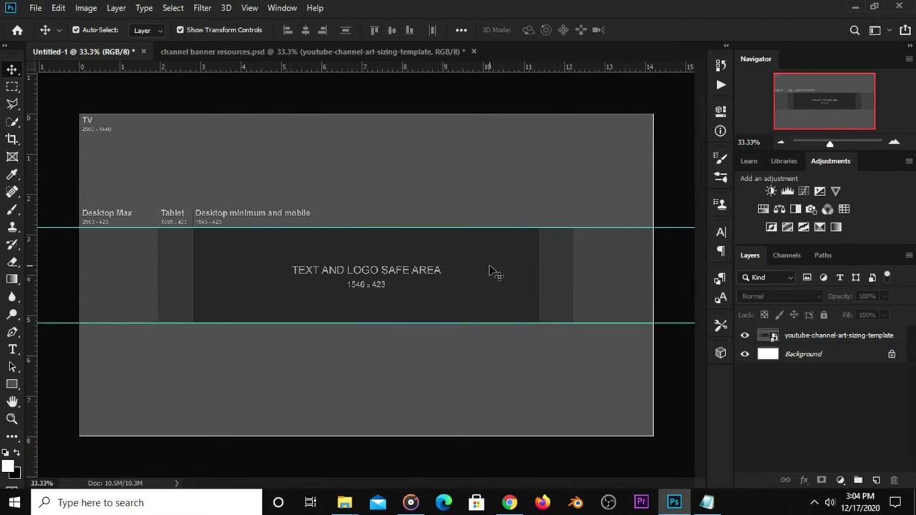
{"action": "left_click", "coordinate": [428, 210]}
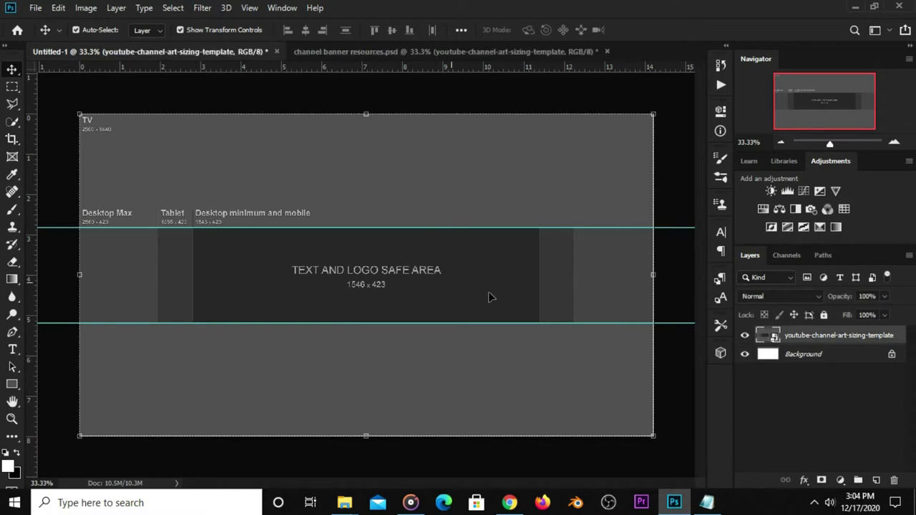
{"action": "left_click", "coordinate": [745, 336]}
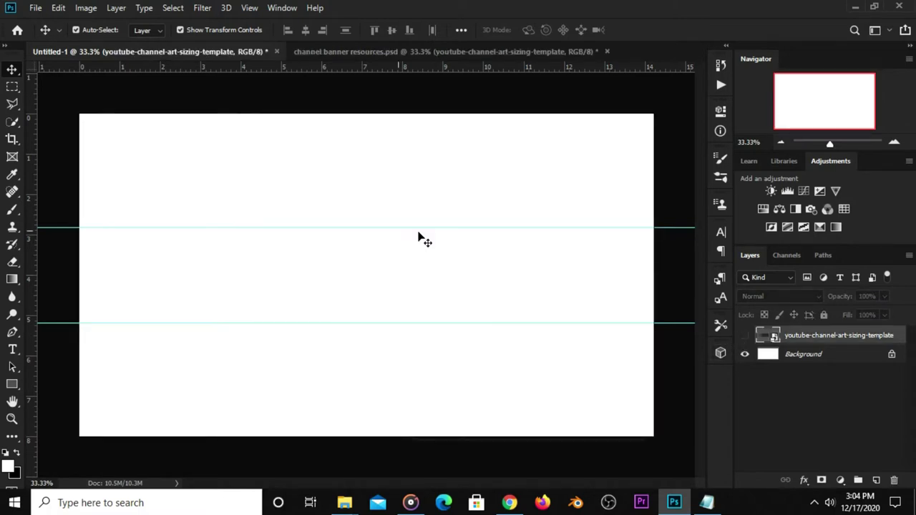
{"action": "right_click", "coordinate": [11, 384]}
Draw black-filled rectangles over the canvas above the top guide and below the bottom guide.
{"action": "left_click", "coordinate": [54, 383]}
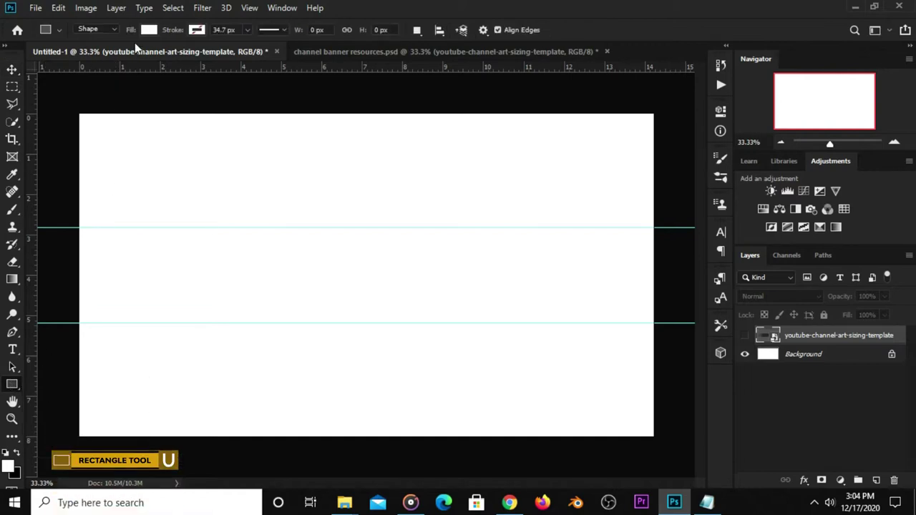
{"action": "left_click", "coordinate": [148, 30]}
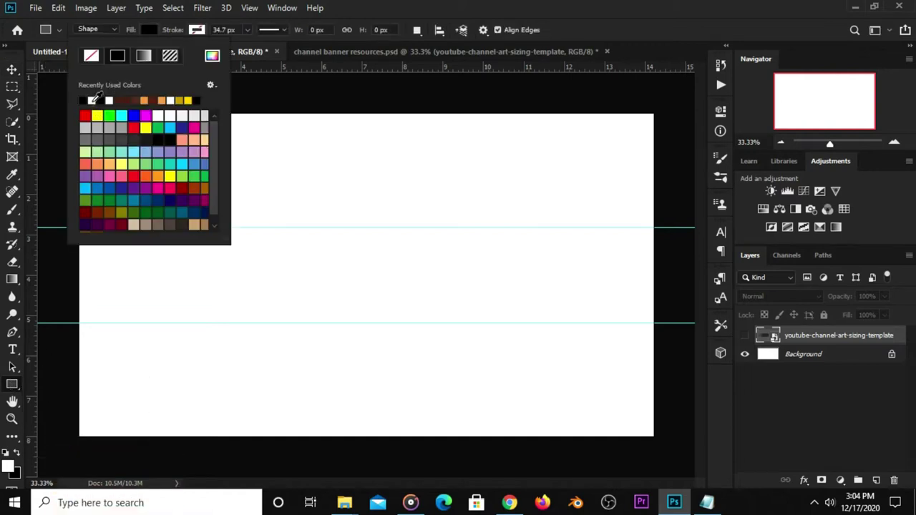
{"action": "left_click", "coordinate": [594, 40]}
{"action": "left_click_drag", "start_coordinate": [65, 106], "coordinate": [657, 224]}
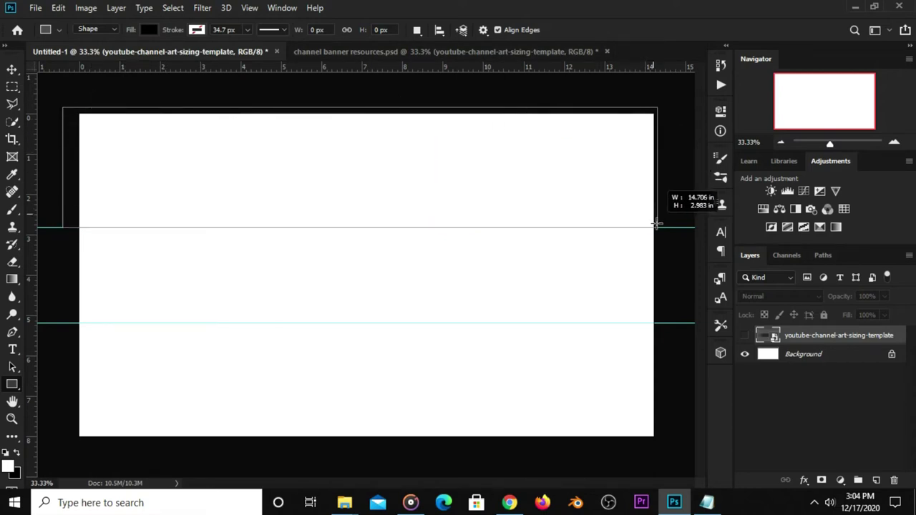
{"action": "left_click_drag", "start_coordinate": [657, 225], "coordinate": [659, 227]}
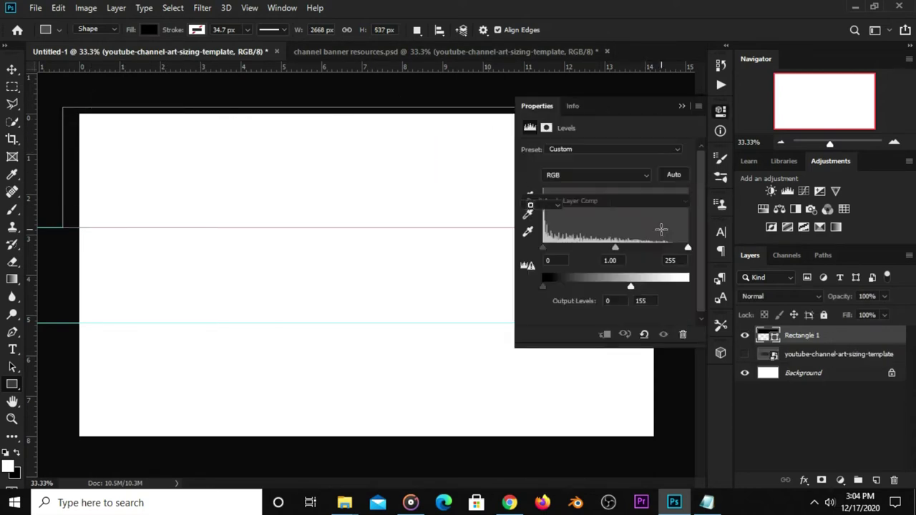
{"action": "left_click", "coordinate": [682, 106]}
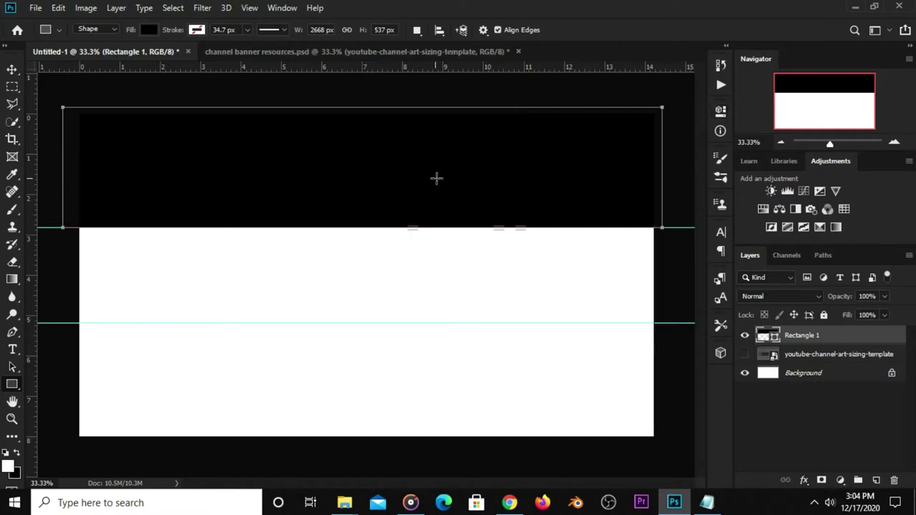
{"action": "mouse_move", "coordinate": [65, 456]}
{"action": "left_mouse_down"}
{"action": "mouse_move", "coordinate": [662, 341]}
{"action": "mouse_move", "coordinate": [671, 323]}
{"action": "left_mouse_up"}
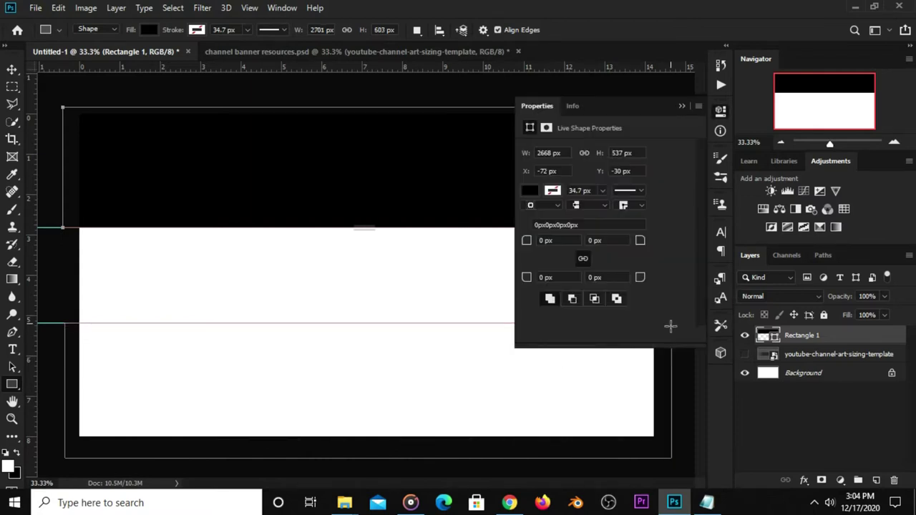
{"action": "left_click", "coordinate": [682, 110]}
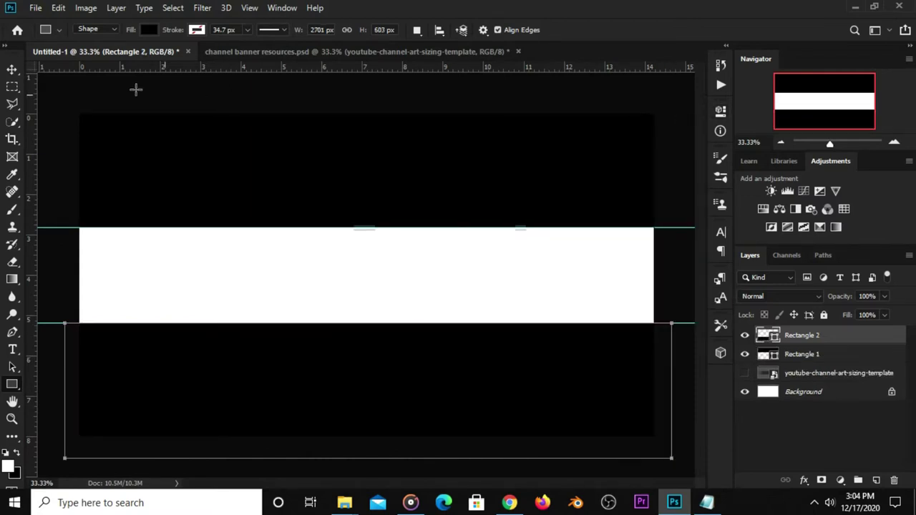
Switch to the Move tool and toggle each rectangle layer's visibility to identify them.
{"action": "left_click", "coordinate": [12, 72]}
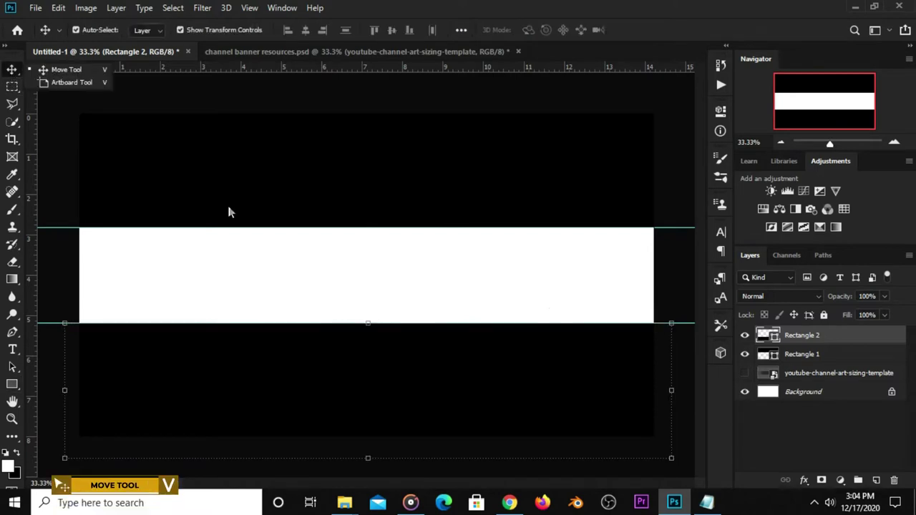
{"action": "left_click", "coordinate": [259, 169]}
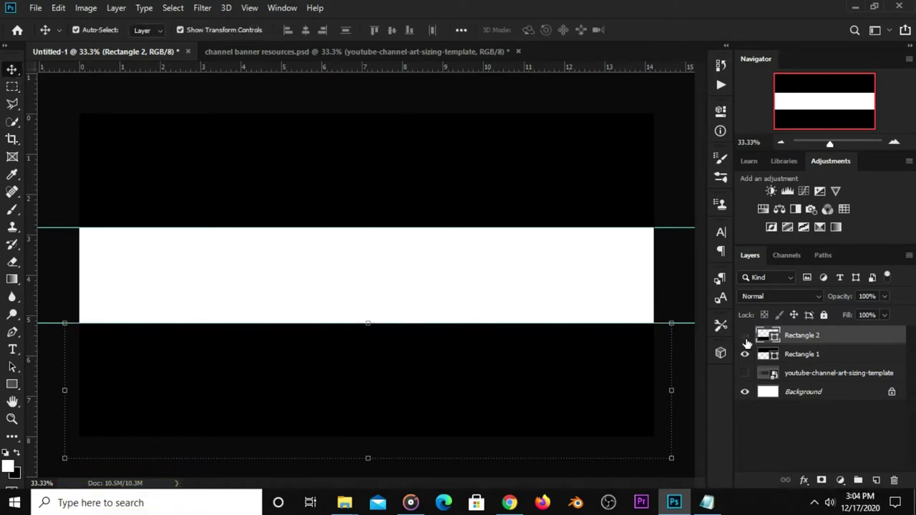
{"action": "left_click", "coordinate": [744, 335]}
{"action": "left_click", "coordinate": [745, 355]}
{"action": "left_click", "coordinate": [744, 335]}
{"action": "left_click", "coordinate": [745, 354]}
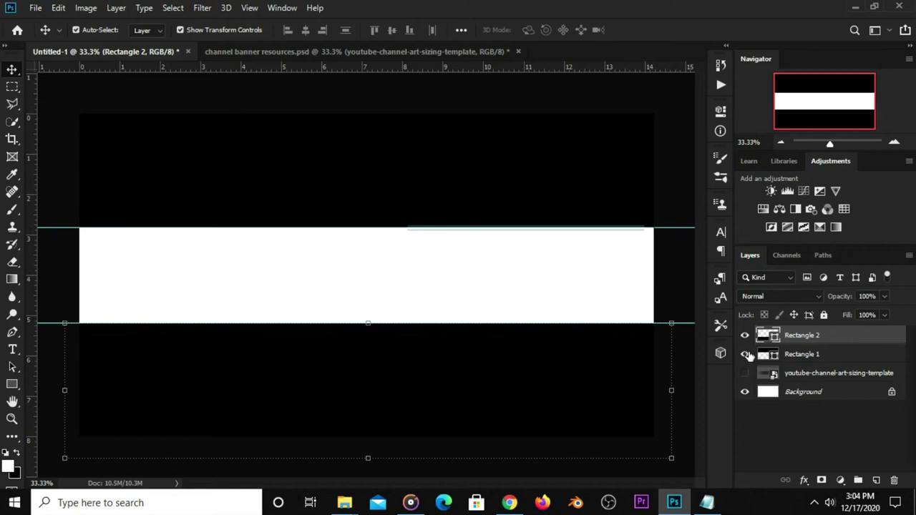
Rasterize Rectangle 1 and Rectangle 2 and merge them into a single layer.
{"action": "left_click", "coordinate": [800, 354], "text": "shift"}
{"action": "right_click", "coordinate": [800, 349]}
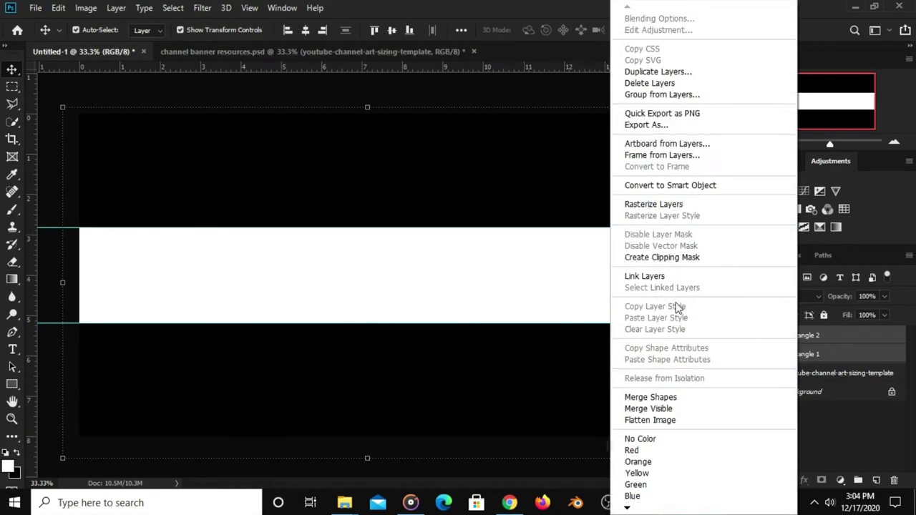
{"action": "left_click", "coordinate": [654, 204]}
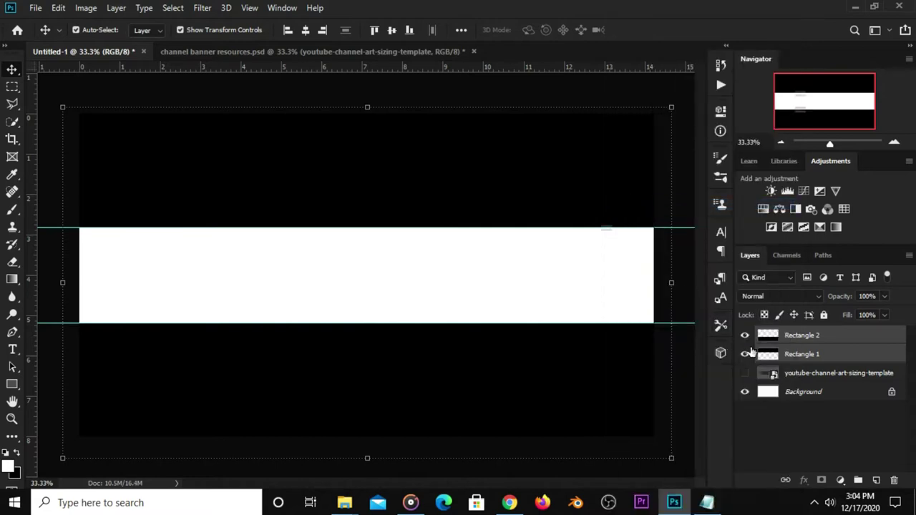
{"action": "right_click", "coordinate": [800, 351]}
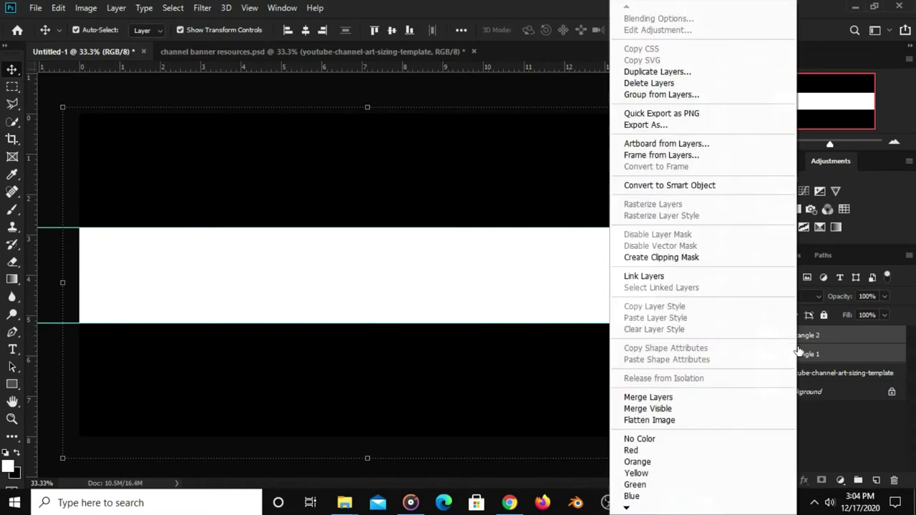
{"action": "left_click", "coordinate": [666, 188]}
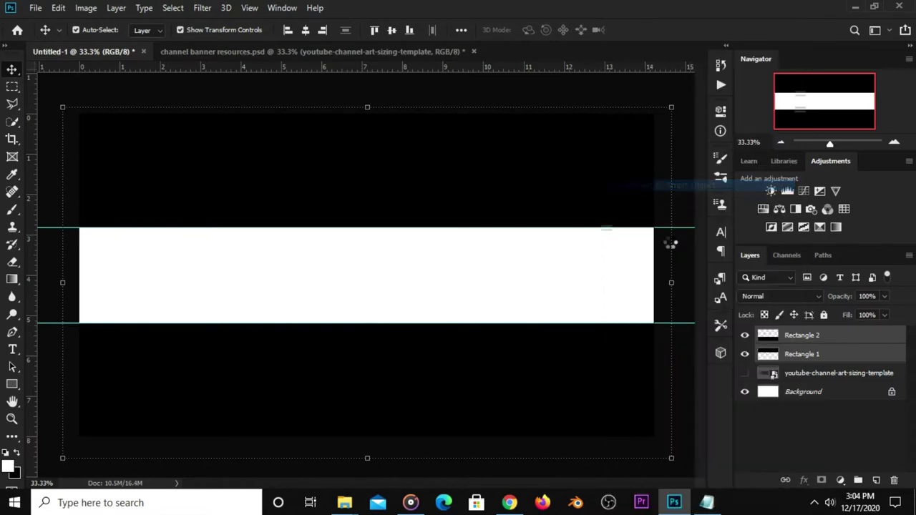
{"action": "left_click", "coordinate": [745, 335]}
{"action": "left_click", "coordinate": [745, 335]}
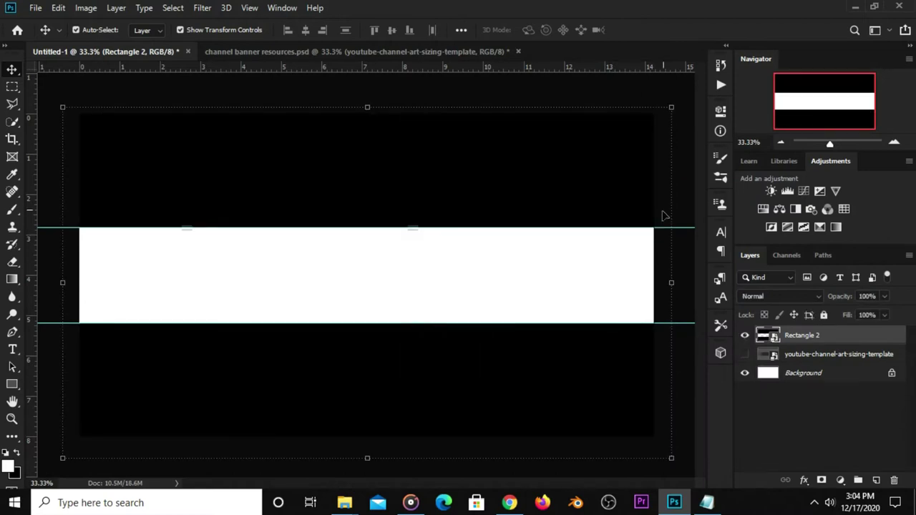
{"action": "left_click", "coordinate": [621, 109]}
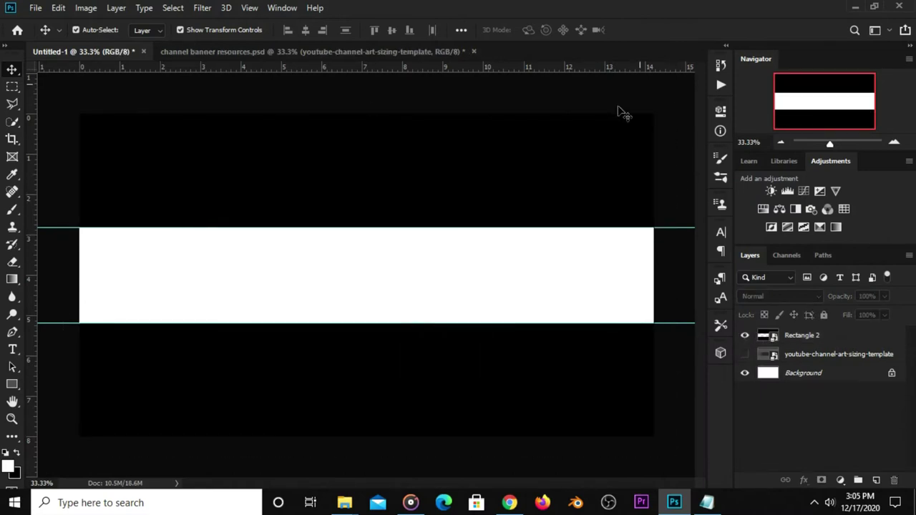
Remove all guides from the canvas with View > Clear Guides.
{"action": "left_click", "coordinate": [249, 9]}
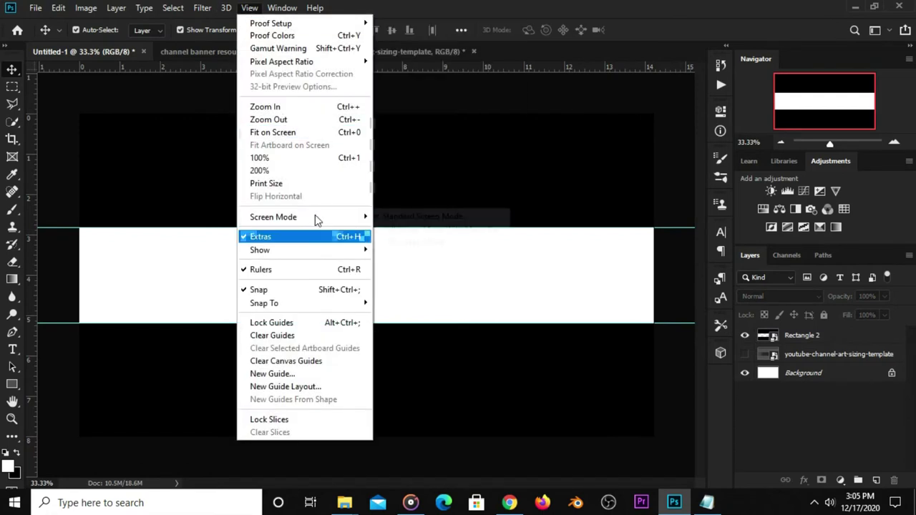
{"action": "left_click", "coordinate": [304, 333]}
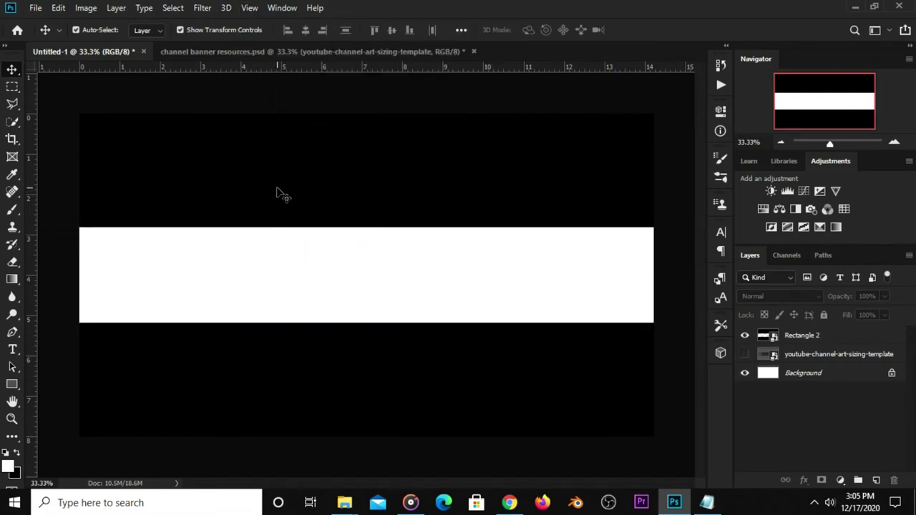
{"action": "left_click", "coordinate": [279, 53]}
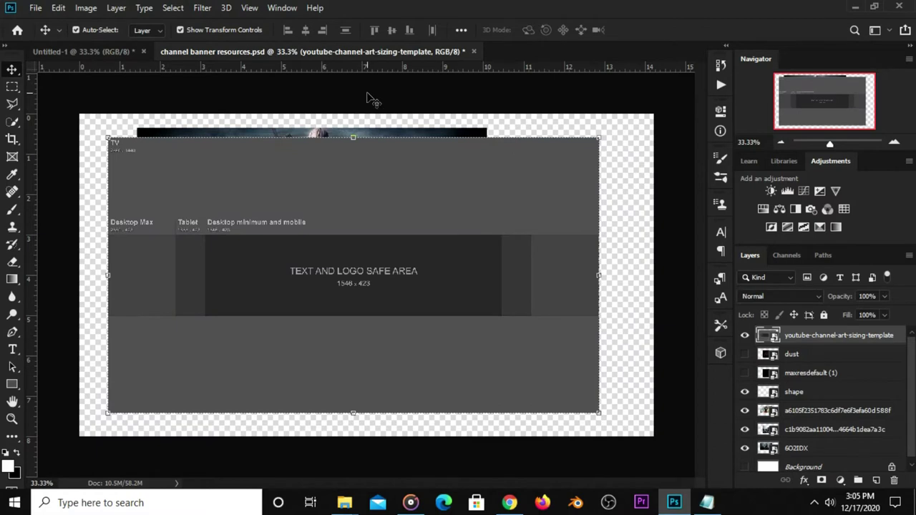
Drag the soldier artwork into the banner, scale it to 24.78%, and place it at the left below Rectangle 2.
{"action": "left_click", "coordinate": [372, 208]}
{"action": "left_click", "coordinate": [744, 336]}
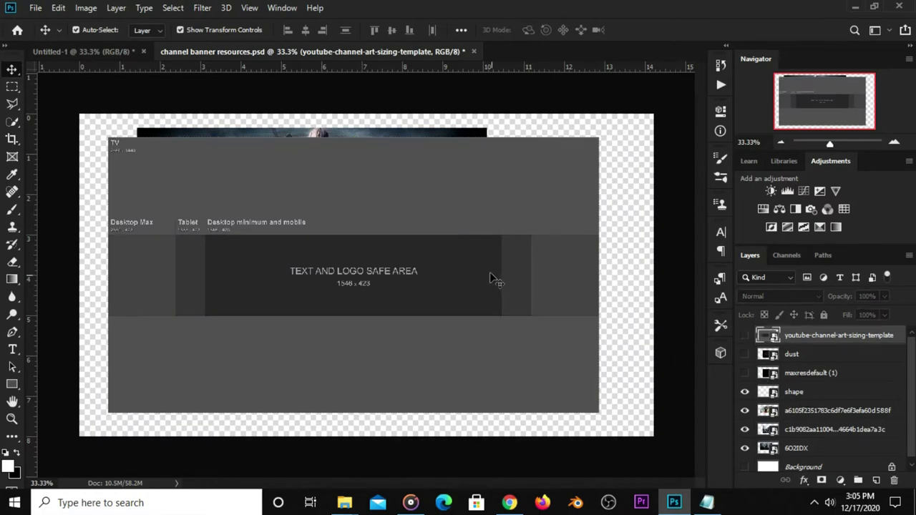
{"action": "left_click", "coordinate": [373, 266]}
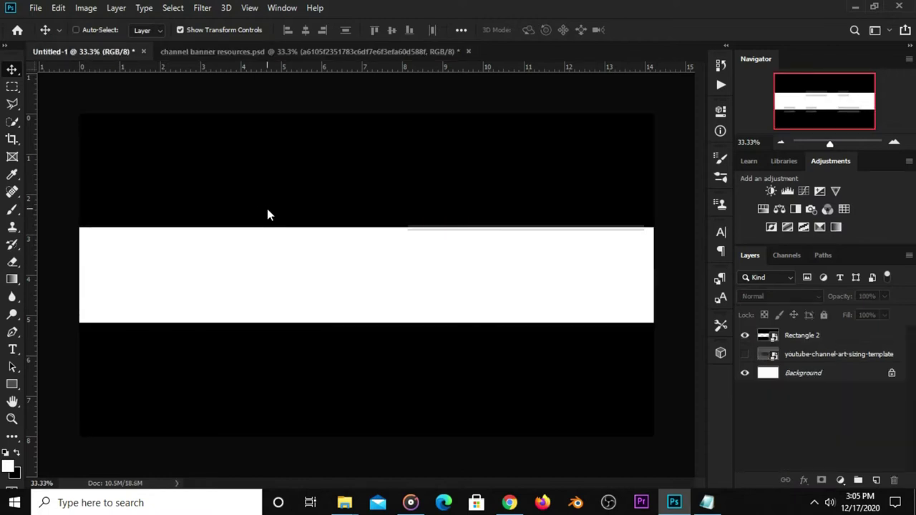
{"action": "left_click_drag", "start_coordinate": [101, 55], "coordinate": [303, 251]}
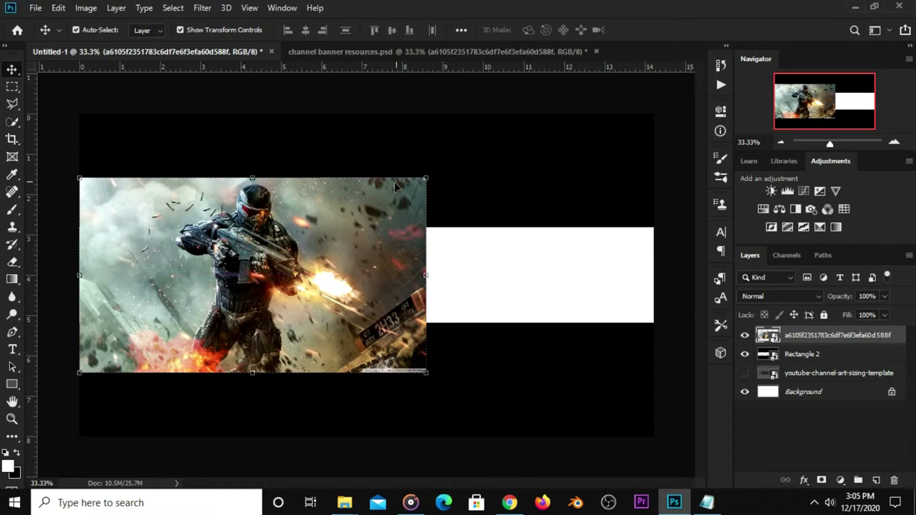
{"action": "mouse_move", "coordinate": [426, 178]}
{"action": "left_mouse_down"}
{"action": "mouse_move", "coordinate": [308, 238]}
{"action": "mouse_move", "coordinate": [347, 225]}
{"action": "left_mouse_up"}
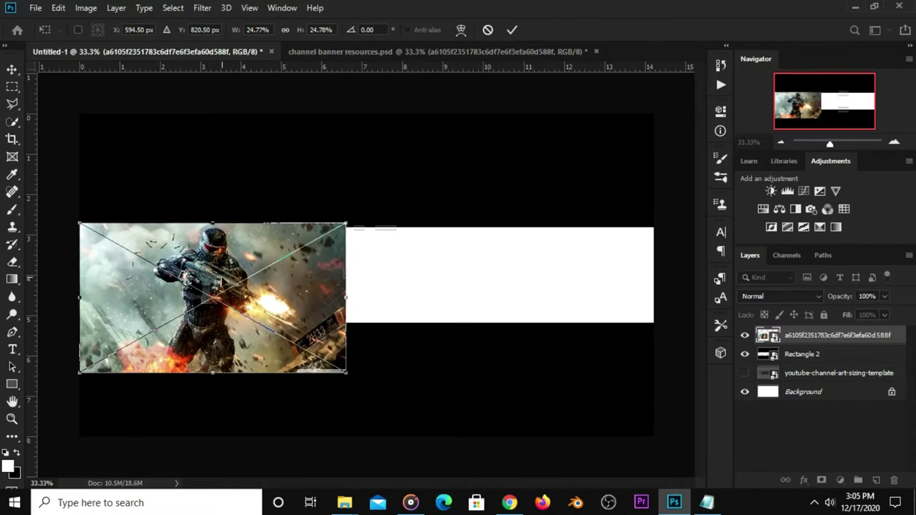
{"action": "key", "text": "Up"}
{"action": "key", "text": "Up"}
{"action": "key", "text": "Up"}
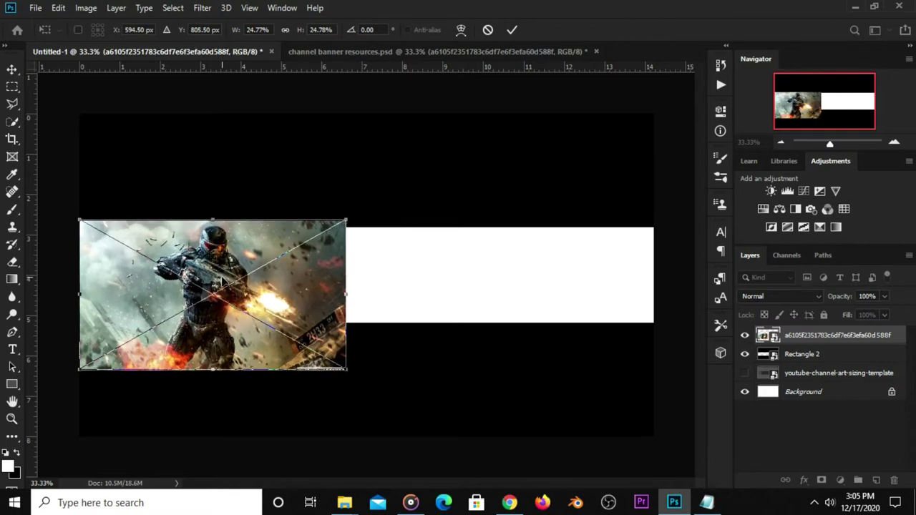
{"action": "left_click", "coordinate": [512, 30]}
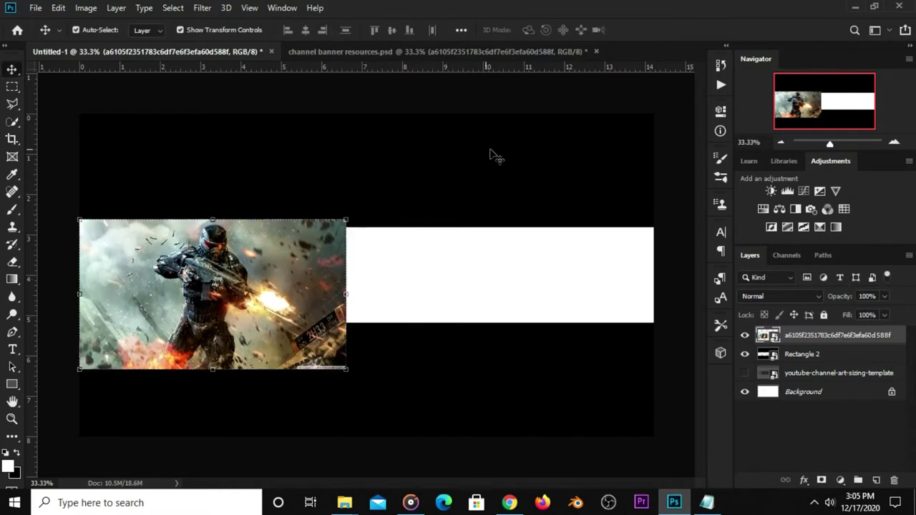
{"action": "left_click_drag", "start_coordinate": [811, 335], "coordinate": [808, 361]}
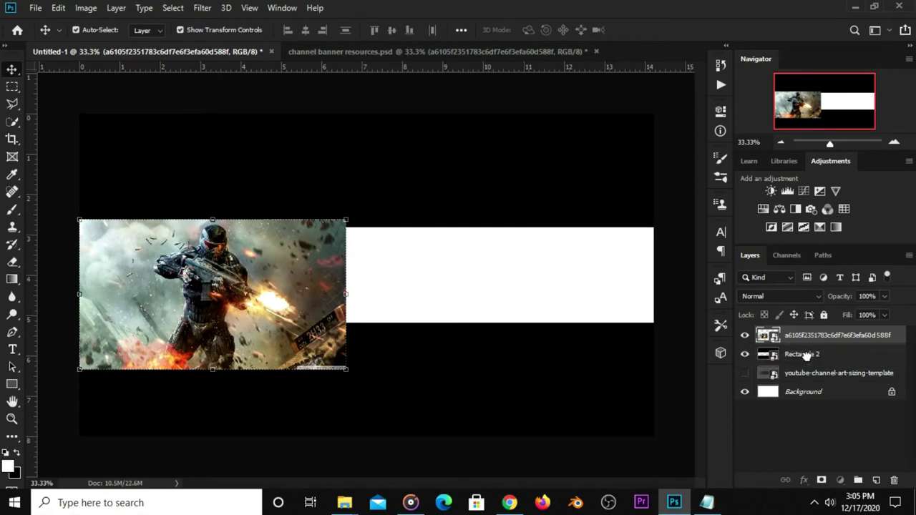
Drag the Kratos (c1b9082) and hooded warrior (6O2IDX) artworks from the resources file into the banner.
{"action": "left_click", "coordinate": [399, 57]}
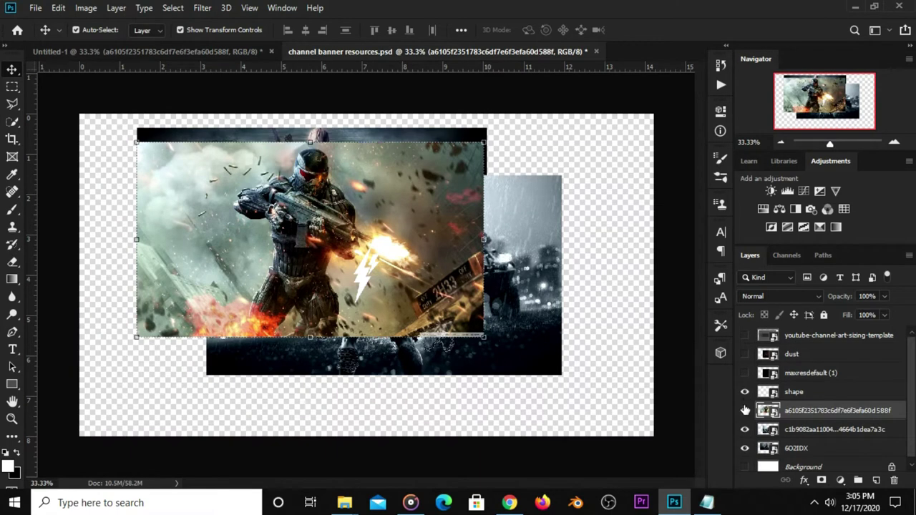
{"action": "left_click", "coordinate": [744, 411]}
{"action": "left_click", "coordinate": [369, 247]}
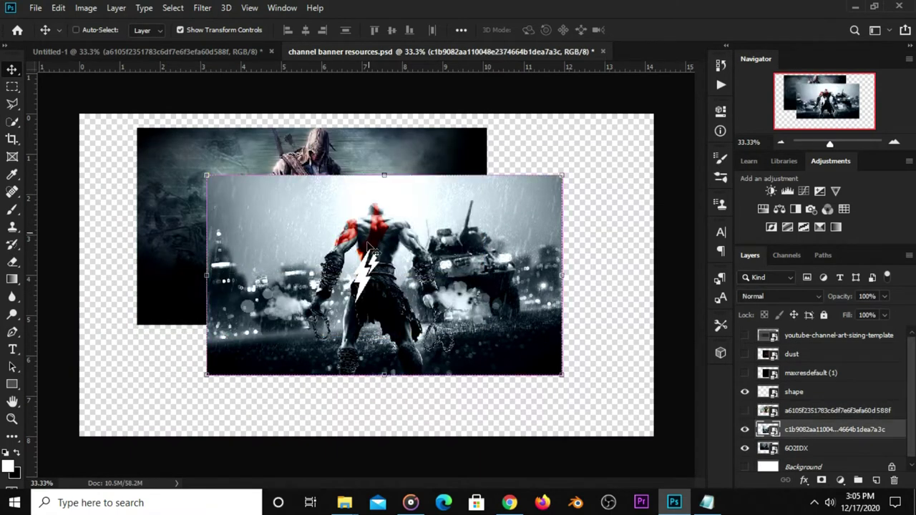
{"action": "left_click", "coordinate": [187, 53]}
{"action": "mouse_move", "coordinate": [189, 74]}
{"action": "left_mouse_down"}
{"action": "mouse_move", "coordinate": [386, 285]}
{"action": "mouse_move", "coordinate": [348, 286]}
{"action": "left_mouse_up"}
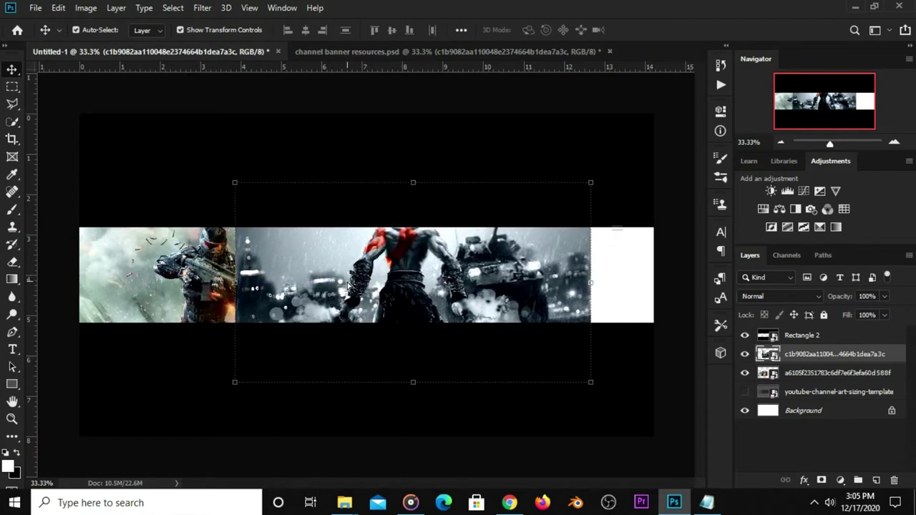
{"action": "left_click", "coordinate": [388, 53]}
{"action": "left_click", "coordinate": [150, 183], "text": "ctrl"}
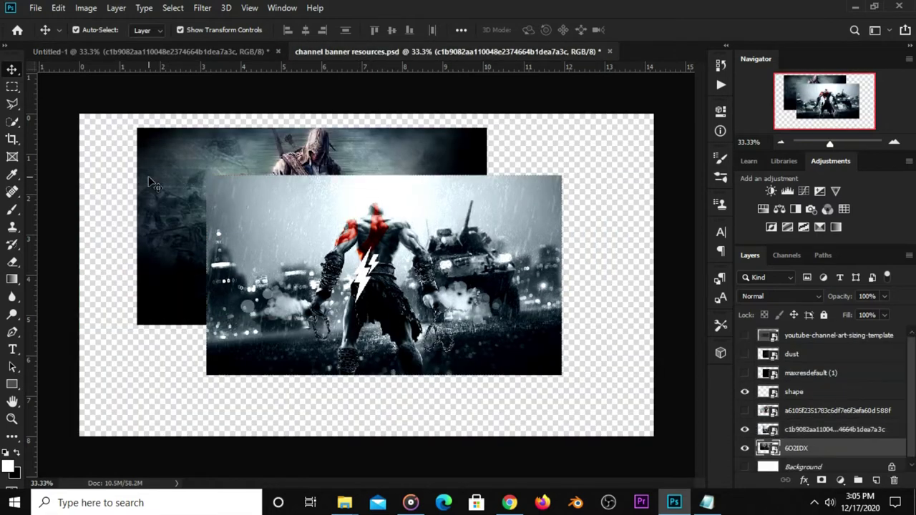
{"action": "mouse_move", "coordinate": [151, 182]}
{"action": "left_mouse_down"}
{"action": "mouse_move", "coordinate": [413, 320]}
{"action": "mouse_move", "coordinate": [466, 315]}
{"action": "left_mouse_up"}
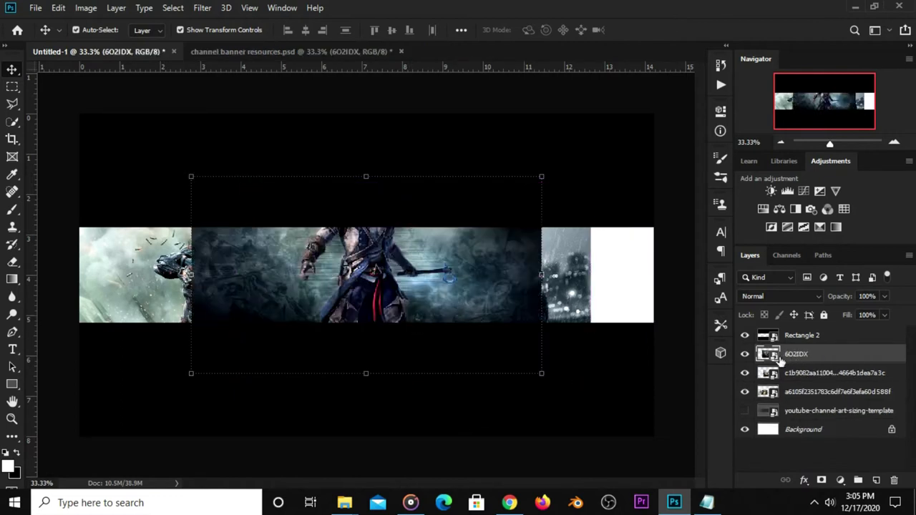
{"action": "left_click", "coordinate": [745, 354]}
Scale down the Kratos artwork and place it in the band right beside the soldier image.
{"action": "left_click", "coordinate": [447, 256]}
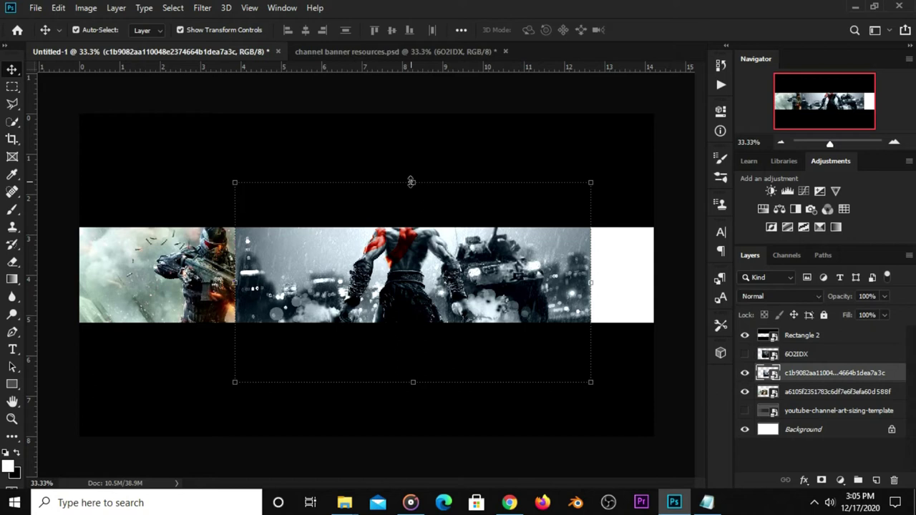
{"action": "left_click_drag", "start_coordinate": [411, 182], "coordinate": [416, 243]}
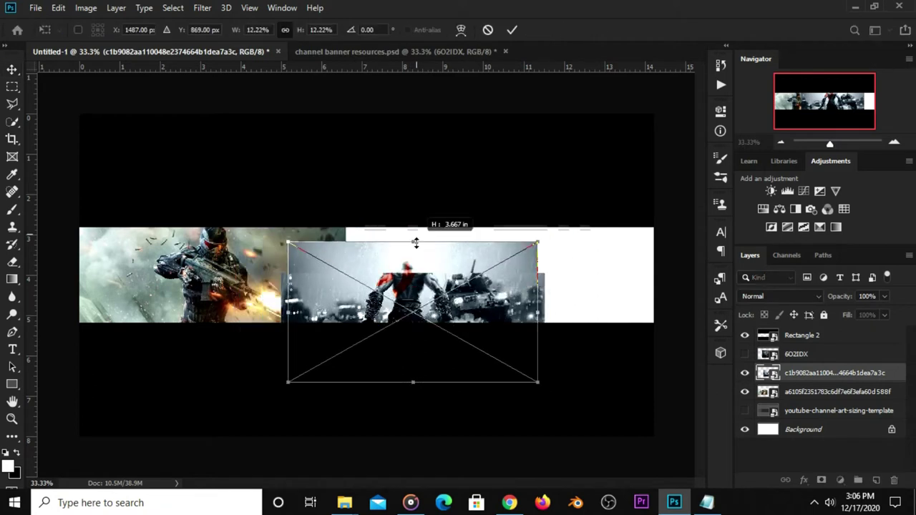
{"action": "mouse_move", "coordinate": [495, 313]}
{"action": "left_mouse_down"}
{"action": "mouse_move", "coordinate": [477, 282]}
{"action": "mouse_move", "coordinate": [537, 285]}
{"action": "left_mouse_up"}
{"action": "left_click_drag", "start_coordinate": [447, 290], "coordinate": [432, 291]}
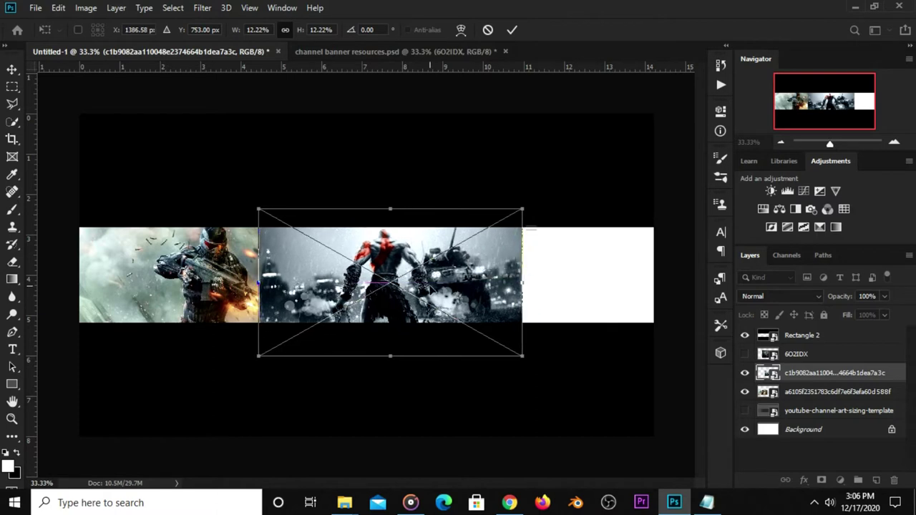
{"action": "left_click", "coordinate": [512, 33]}
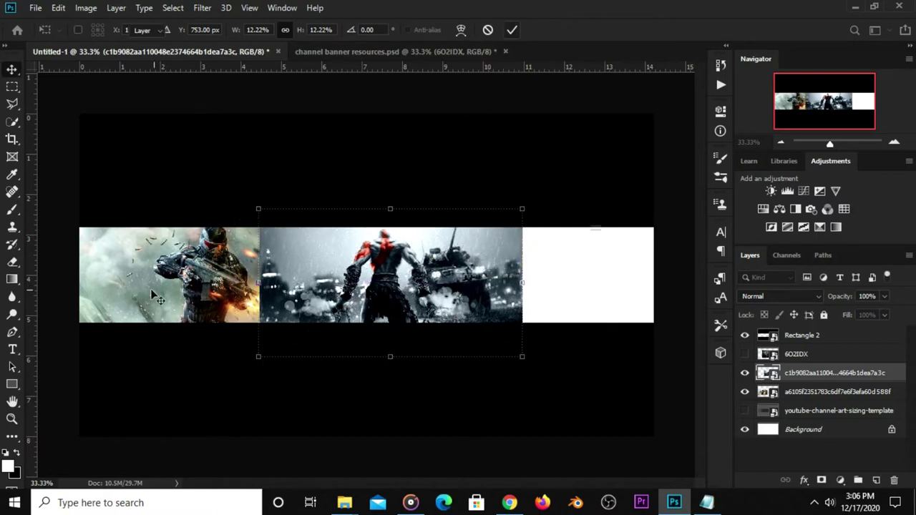
{"action": "left_click_drag", "start_coordinate": [184, 293], "coordinate": [162, 293]}
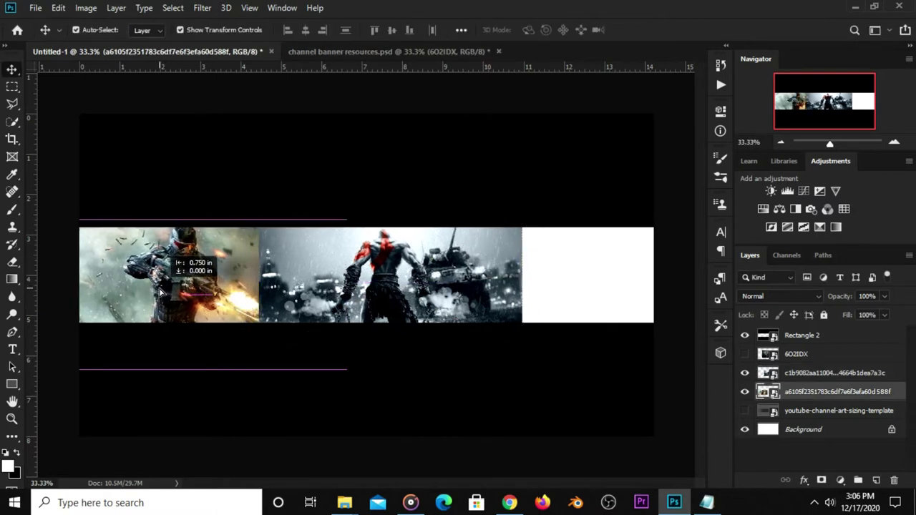
{"action": "left_click_drag", "start_coordinate": [390, 282], "coordinate": [386, 276]}
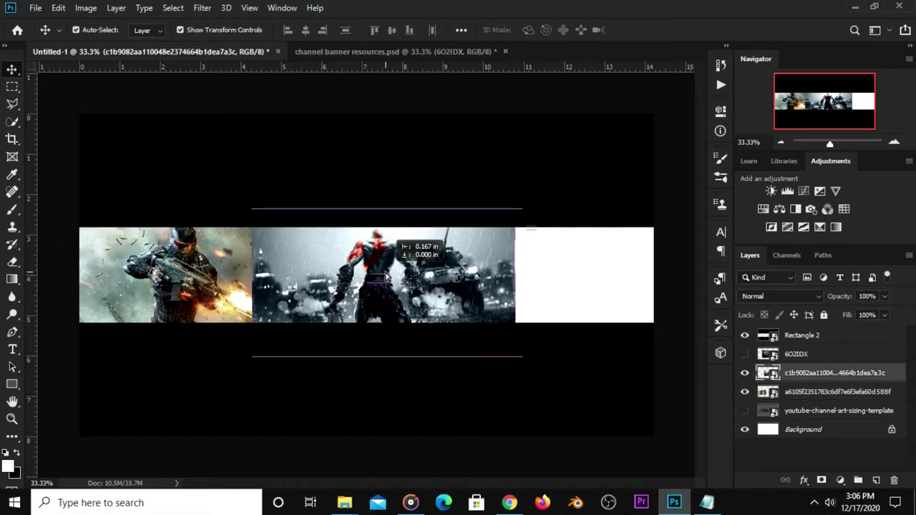
Move the hooded warrior artwork to the right end of the banner band.
{"action": "left_click", "coordinate": [193, 295]}
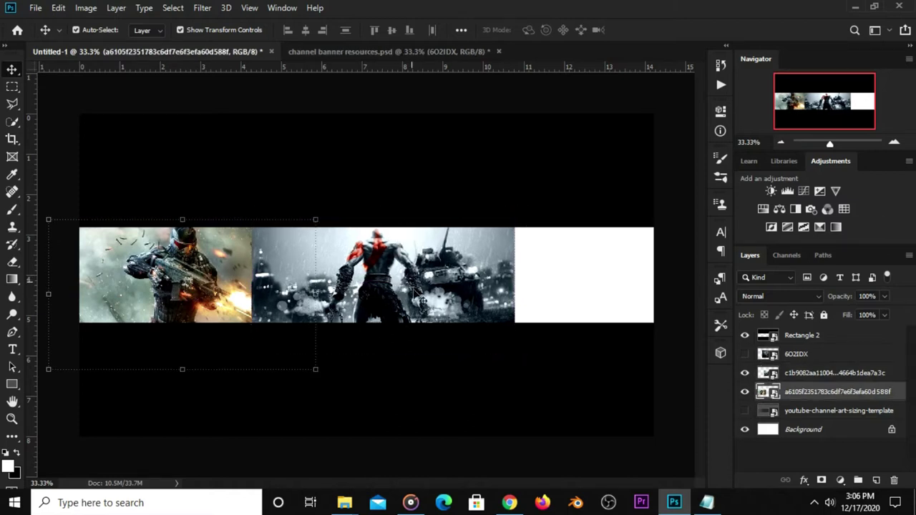
{"action": "left_click", "coordinate": [746, 355]}
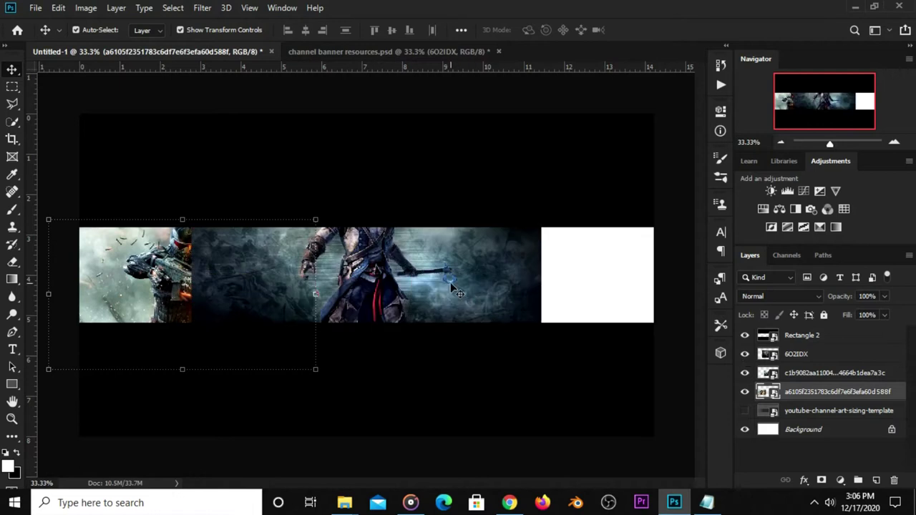
{"action": "left_click_drag", "start_coordinate": [406, 299], "coordinate": [464, 303]}
{"action": "mouse_move", "coordinate": [427, 176]}
{"action": "left_mouse_down"}
{"action": "mouse_move", "coordinate": [428, 244]}
{"action": "mouse_move", "coordinate": [428, 224]}
{"action": "left_mouse_up"}
{"action": "left_click_drag", "start_coordinate": [427, 284], "coordinate": [517, 285]}
Nudge the hooded warrior, Kratos and soldier artworks until they meet edge to edge across the band.
{"action": "left_click", "coordinate": [510, 29]}
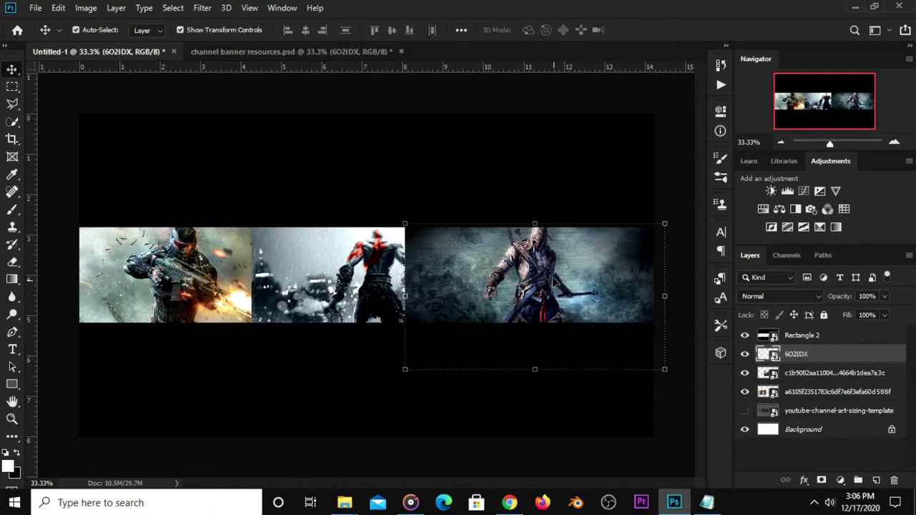
{"action": "left_click_drag", "start_coordinate": [579, 290], "coordinate": [580, 285]}
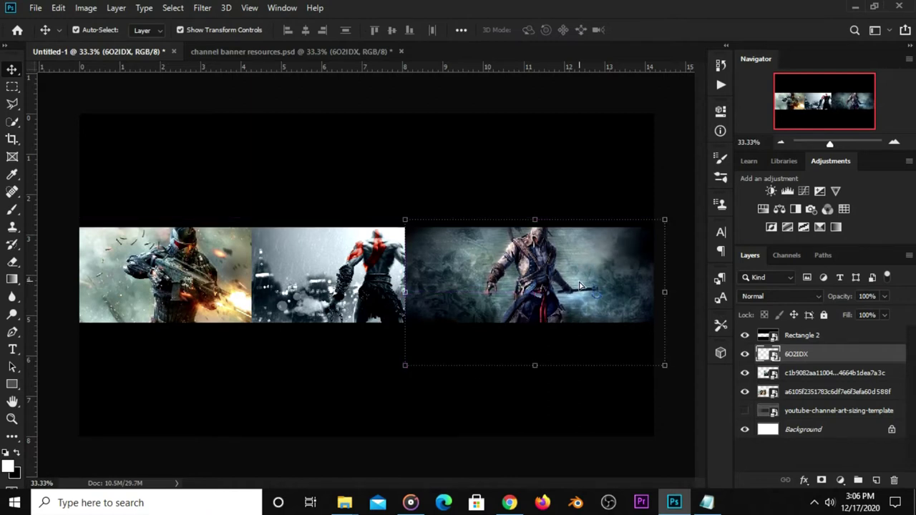
{"action": "left_click_drag", "start_coordinate": [360, 295], "coordinate": [343, 294]}
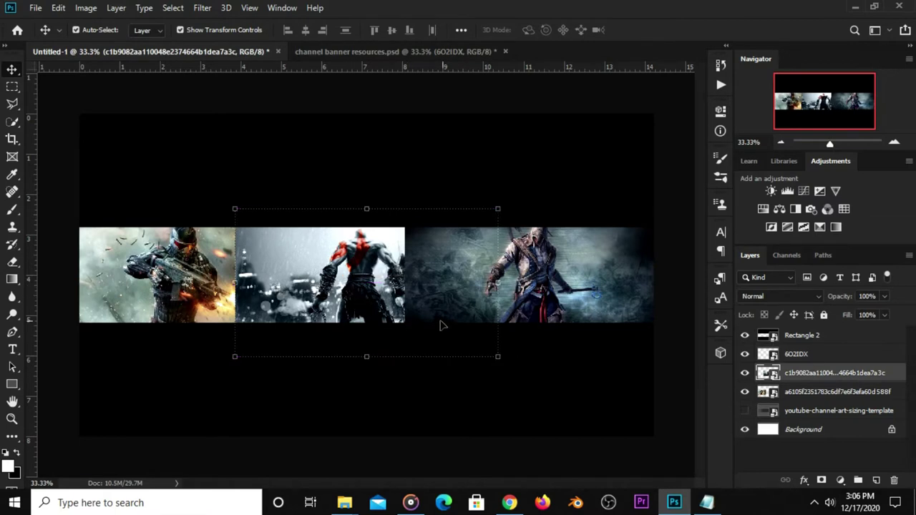
{"action": "left_click", "coordinate": [548, 309]}
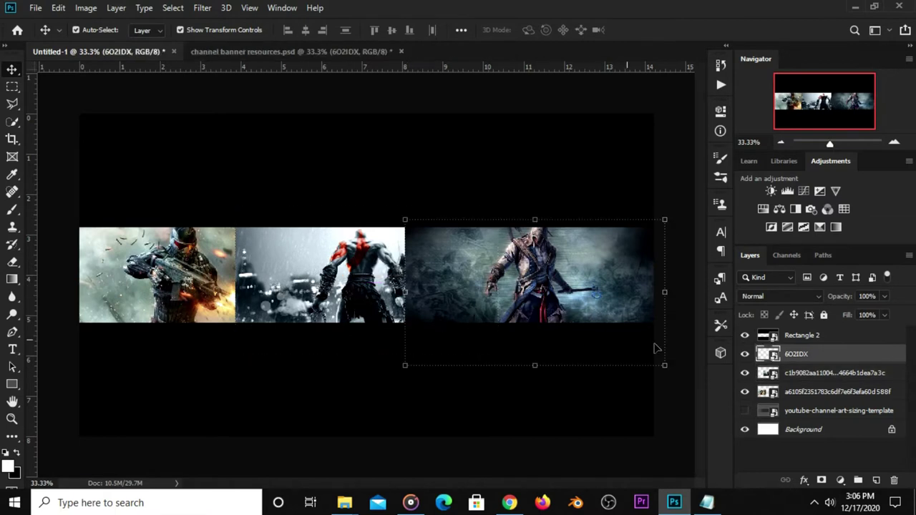
{"action": "left_click", "coordinate": [744, 354]}
{"action": "left_click", "coordinate": [744, 354]}
{"action": "left_click_drag", "start_coordinate": [494, 295], "coordinate": [504, 296]}
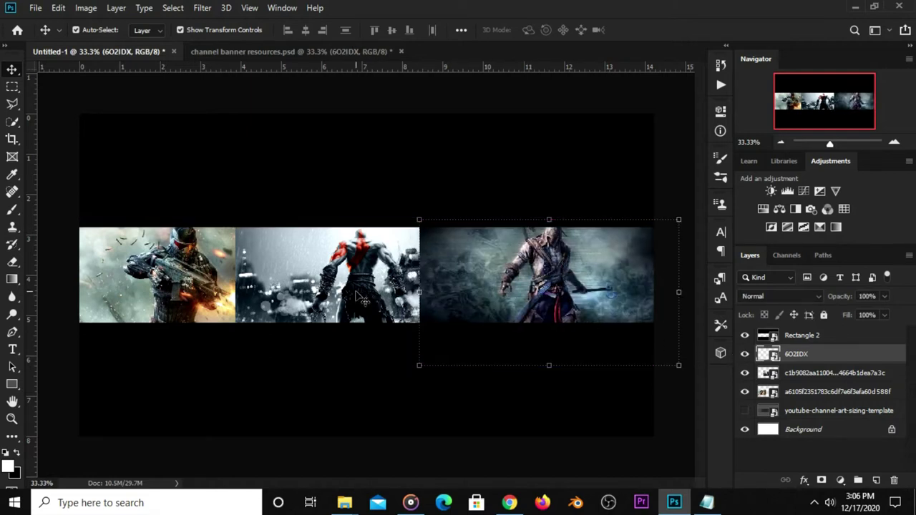
{"action": "left_click_drag", "start_coordinate": [360, 297], "coordinate": [361, 298]}
{"action": "left_click_drag", "start_coordinate": [206, 288], "coordinate": [210, 290]}
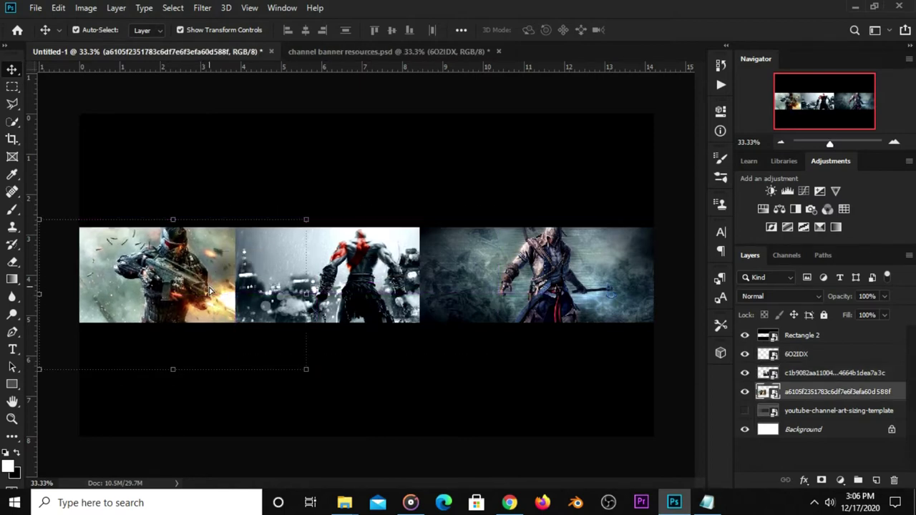
Check the seams by hiding the soldier artwork and toggling the Kratos layer, leaving Kratos selected.
{"action": "left_click", "coordinate": [408, 108]}
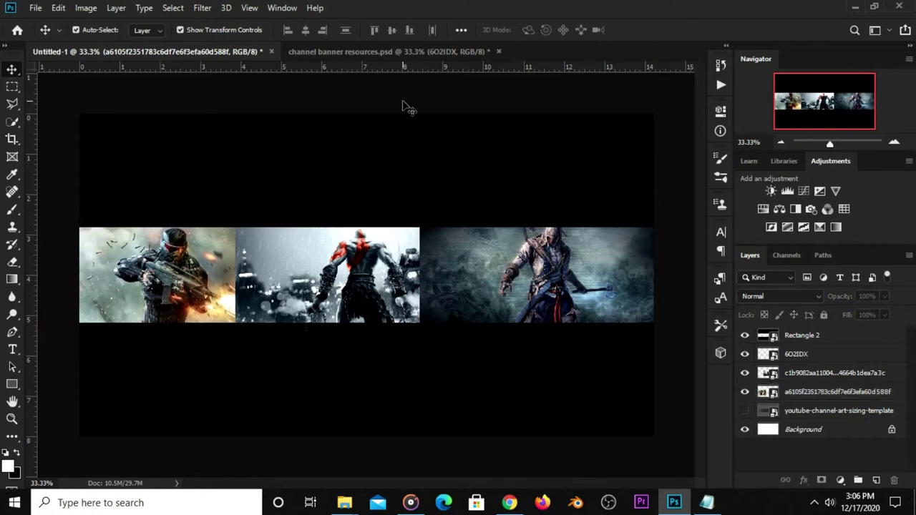
{"action": "left_click", "coordinate": [166, 285]}
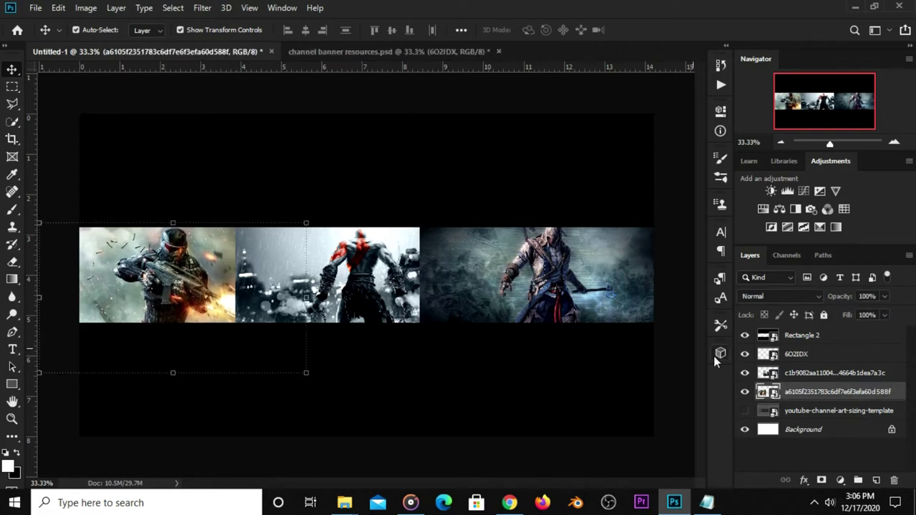
{"action": "left_click", "coordinate": [746, 393]}
{"action": "left_click", "coordinate": [803, 375]}
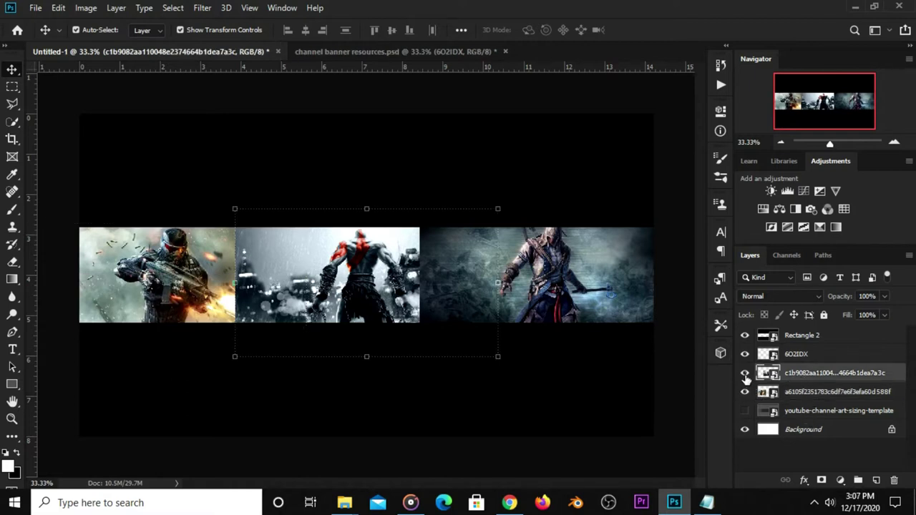
{"action": "left_click", "coordinate": [745, 373]}
{"action": "left_click", "coordinate": [746, 373]}
Add a layer mask to the Kratos artwork and set the Gradient Tool to Foreground to Transparent.
{"action": "left_click", "coordinate": [820, 481]}
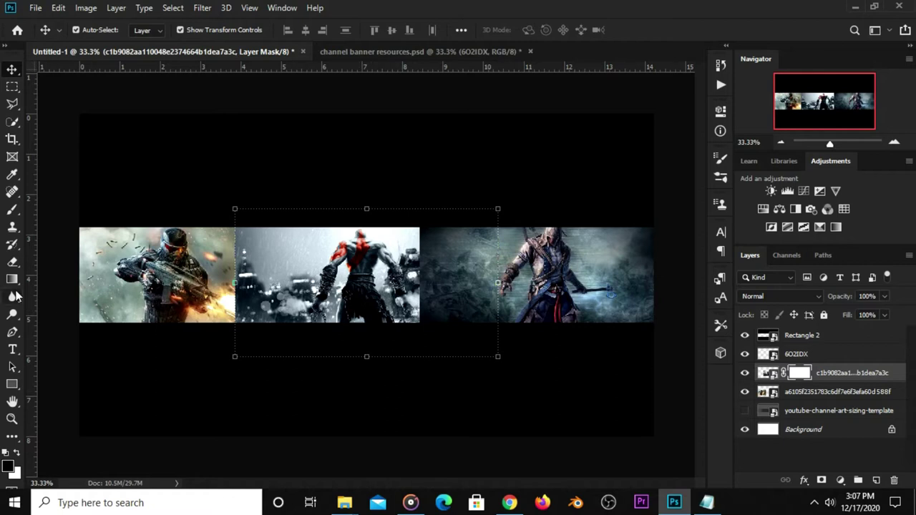
{"action": "left_click", "coordinate": [13, 279]}
{"action": "right_click", "coordinate": [29, 287]}
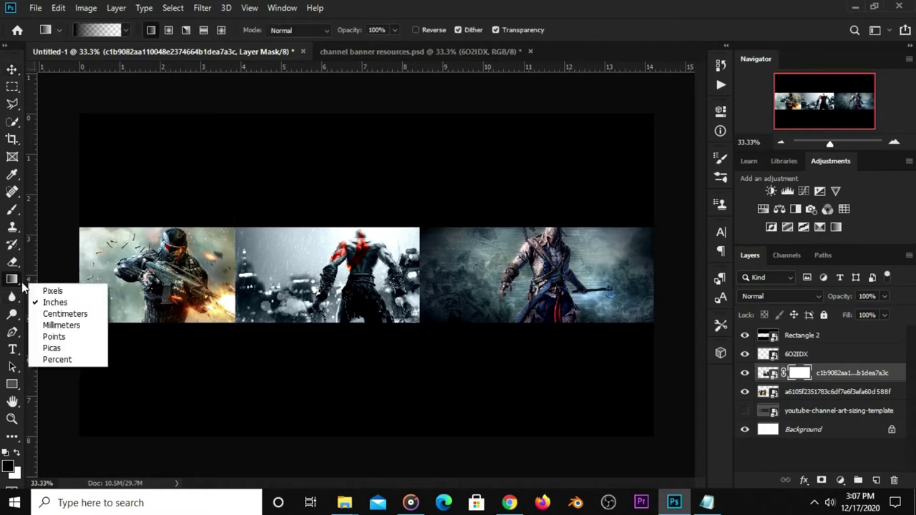
{"action": "right_click", "coordinate": [12, 281]}
{"action": "left_click", "coordinate": [107, 281]}
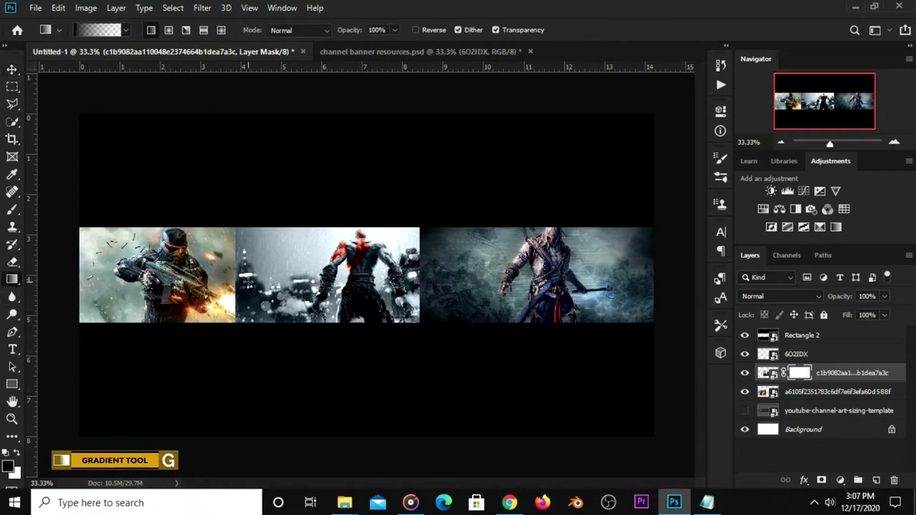
{"action": "left_click", "coordinate": [90, 28]}
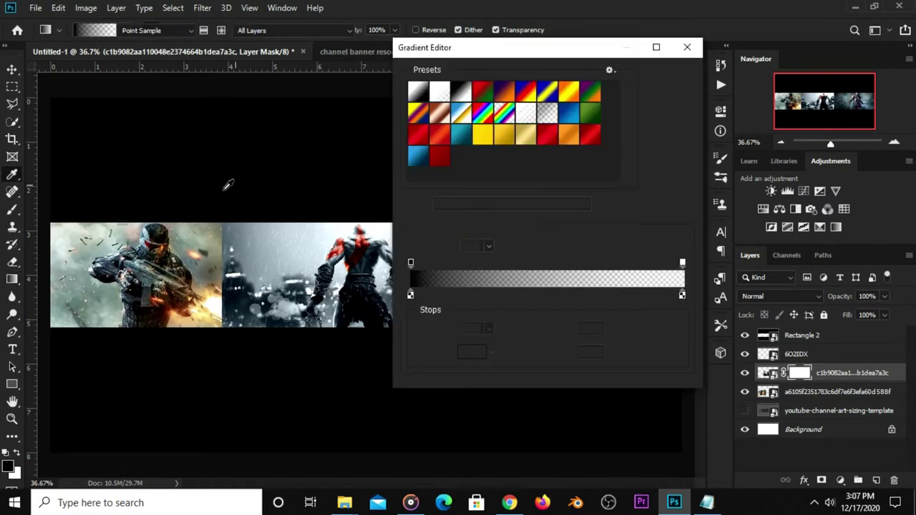
{"action": "double_click", "coordinate": [574, 202]}
{"action": "key", "text": "ctrl+a"}
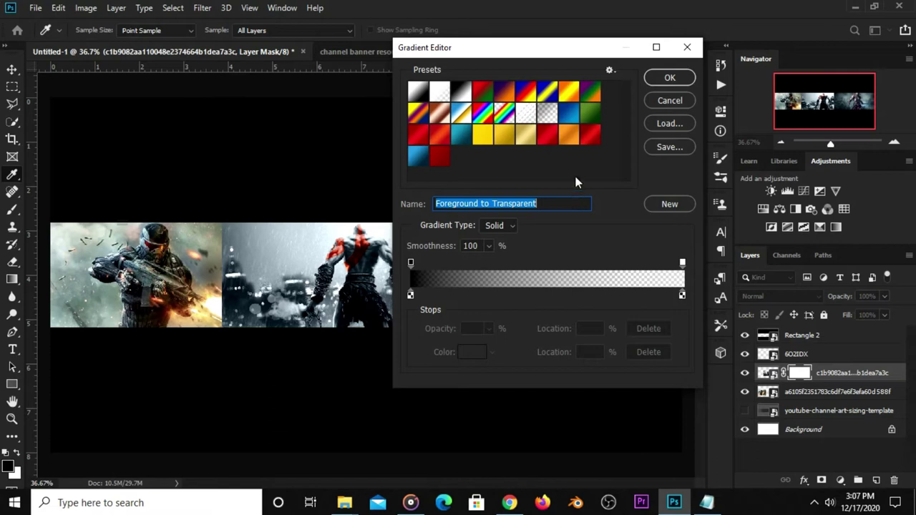
{"action": "left_click", "coordinate": [670, 77]}
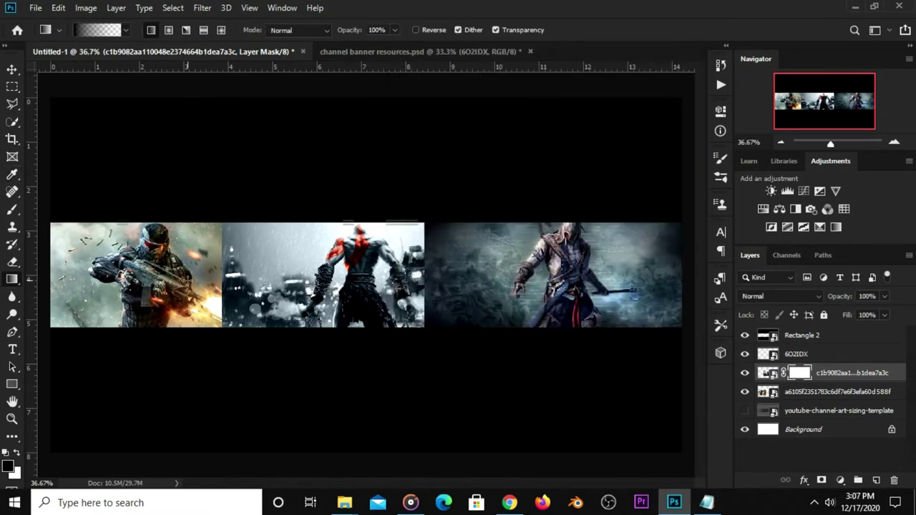
Draw trial mask gradients across the soldier–Kratos seam, undoing the last one.
{"action": "mouse_move", "coordinate": [257, 280]}
{"action": "left_mouse_down"}
{"action": "mouse_move", "coordinate": [192, 280]}
{"action": "mouse_move", "coordinate": [215, 281]}
{"action": "left_mouse_up"}
{"action": "mouse_move", "coordinate": [272, 288]}
{"action": "left_mouse_down"}
{"action": "mouse_move", "coordinate": [223, 287]}
{"action": "mouse_move", "coordinate": [300, 288]}
{"action": "left_mouse_up"}
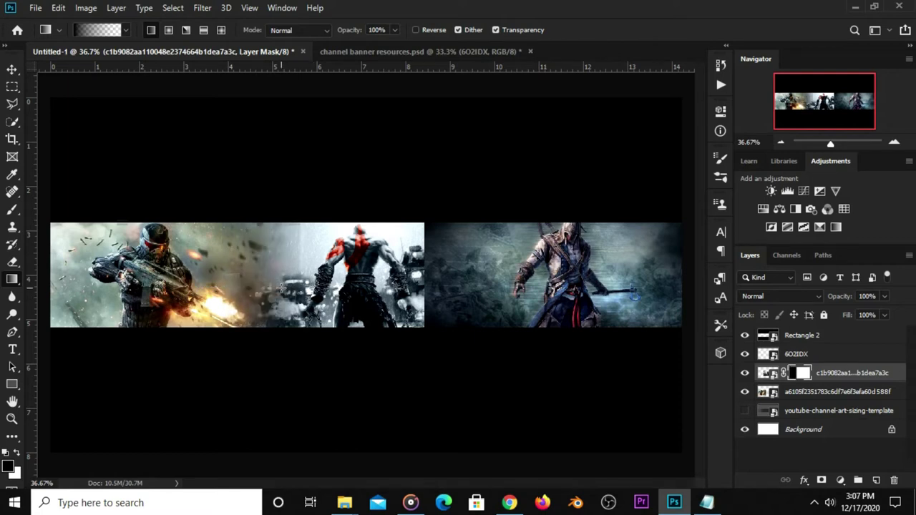
{"action": "key", "text": "ctrl+z"}
{"action": "scroll", "coordinate": [211, 296], "scroll_direction": "up", "scroll_amount": 1}
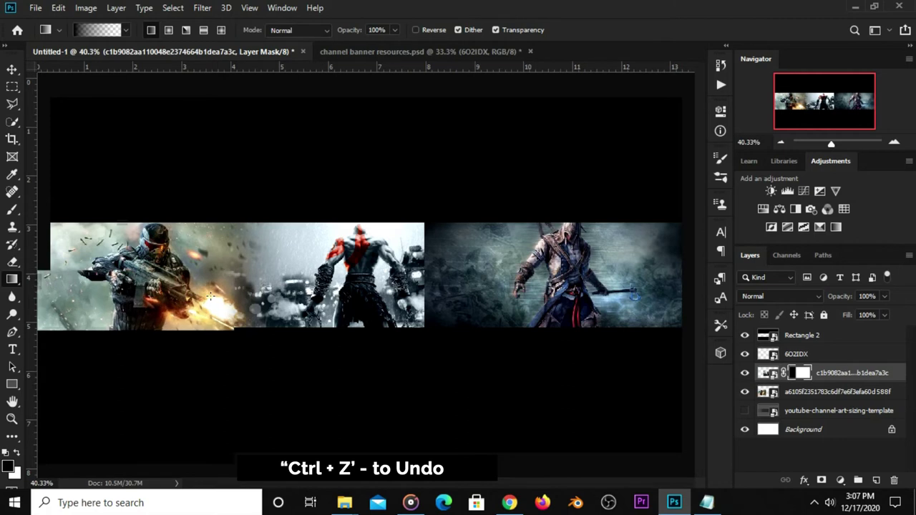
{"action": "scroll", "coordinate": [211, 297], "scroll_direction": "up", "scroll_amount": 1}
Redraw the mask gradient across the left seam until the Kratos edge fades smoothly into the soldier.
{"action": "left_click_drag", "start_coordinate": [211, 296], "coordinate": [247, 297]}
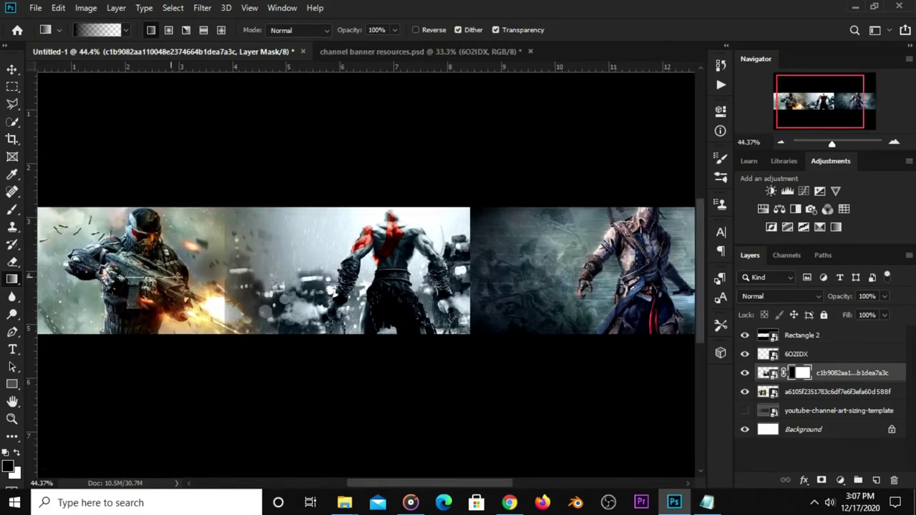
{"action": "left_click_drag", "start_coordinate": [124, 278], "coordinate": [262, 278]}
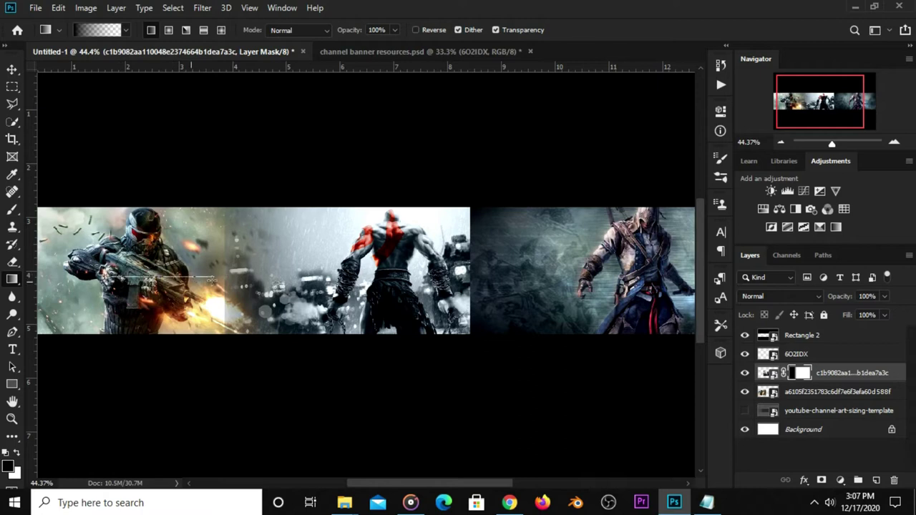
{"action": "left_click_drag", "start_coordinate": [104, 278], "coordinate": [262, 280]}
{"action": "left_click_drag", "start_coordinate": [148, 286], "coordinate": [286, 286]}
{"action": "left_click_drag", "start_coordinate": [148, 285], "coordinate": [265, 285]}
{"action": "left_click_drag", "start_coordinate": [143, 285], "coordinate": [289, 286]}
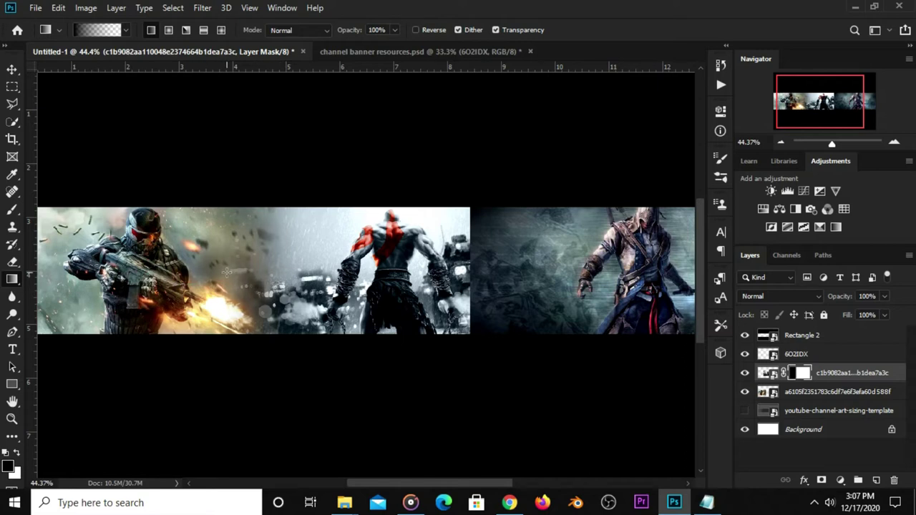
{"action": "scroll", "coordinate": [452, 295], "scroll_direction": "down", "scroll_amount": 1}
{"action": "scroll", "coordinate": [515, 346], "scroll_direction": "down", "scroll_amount": 1}
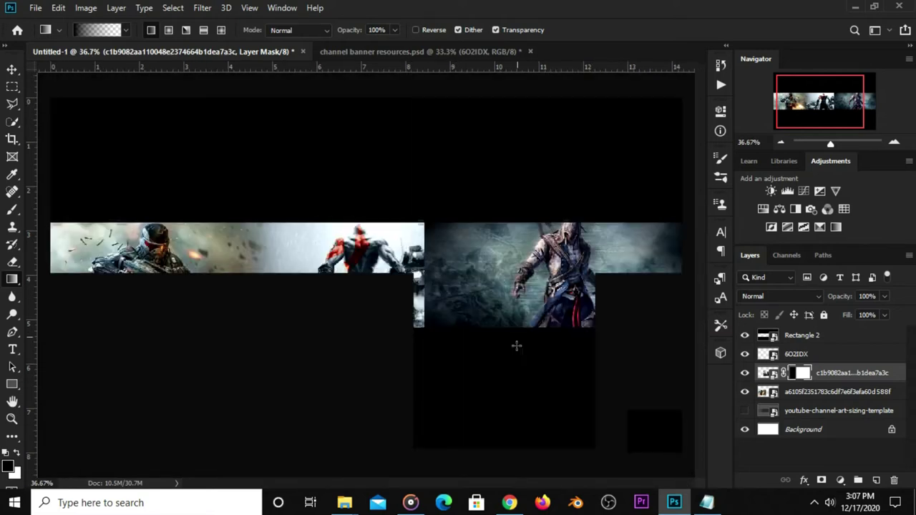
{"action": "left_click", "coordinate": [813, 398]}
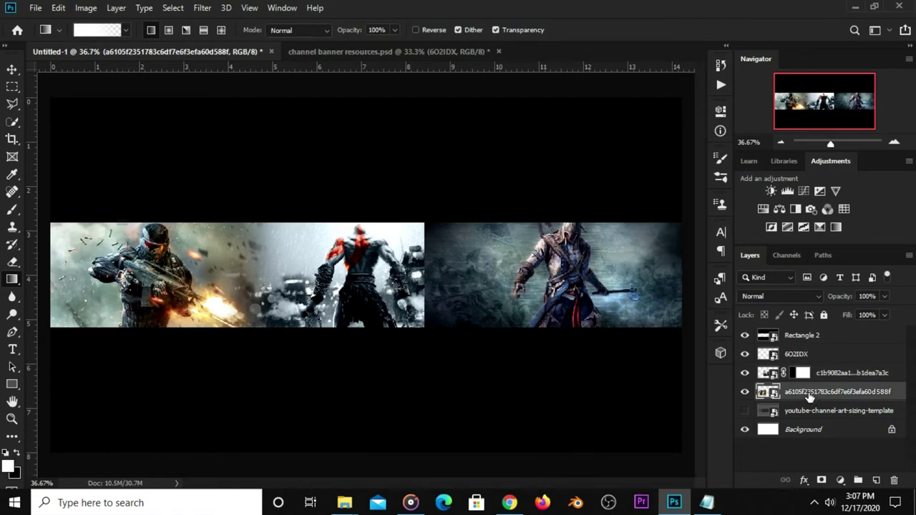
Add a layer mask to the 6O2IDX hooded-assassin layer.
{"action": "left_click", "coordinate": [819, 342]}
{"action": "left_click", "coordinate": [819, 355]}
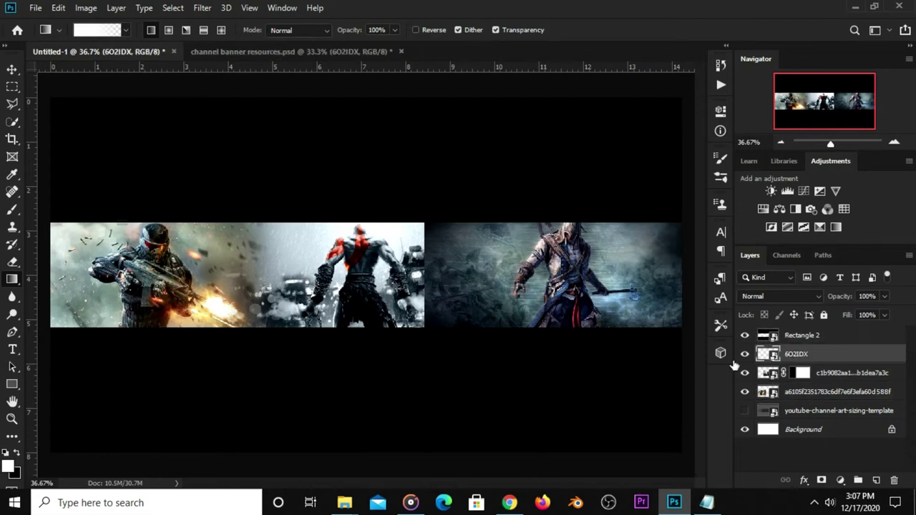
{"action": "left_click", "coordinate": [745, 355]}
{"action": "left_click", "coordinate": [745, 355]}
{"action": "left_click", "coordinate": [822, 480]}
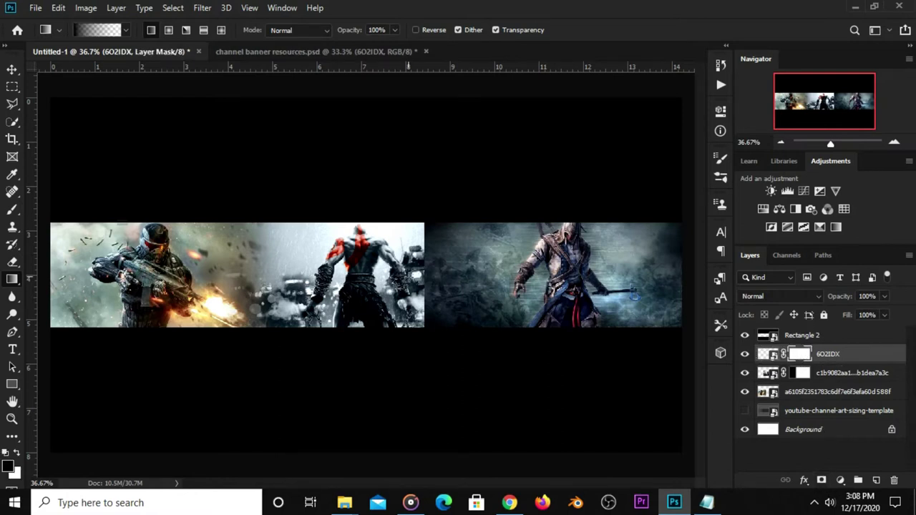
Drag gradients on the mask to soften the seam between the middle and right images.
{"action": "left_click_drag", "start_coordinate": [370, 281], "coordinate": [477, 280]}
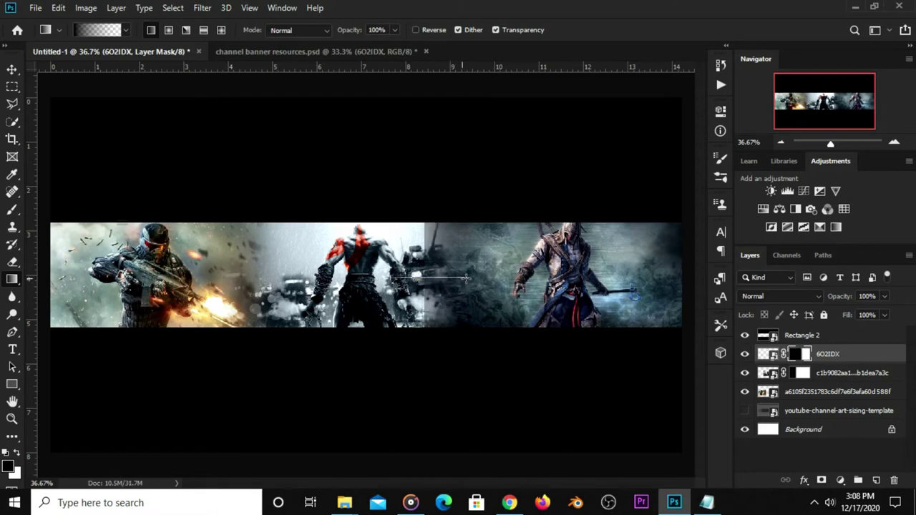
{"action": "left_click_drag", "start_coordinate": [398, 279], "coordinate": [513, 274]}
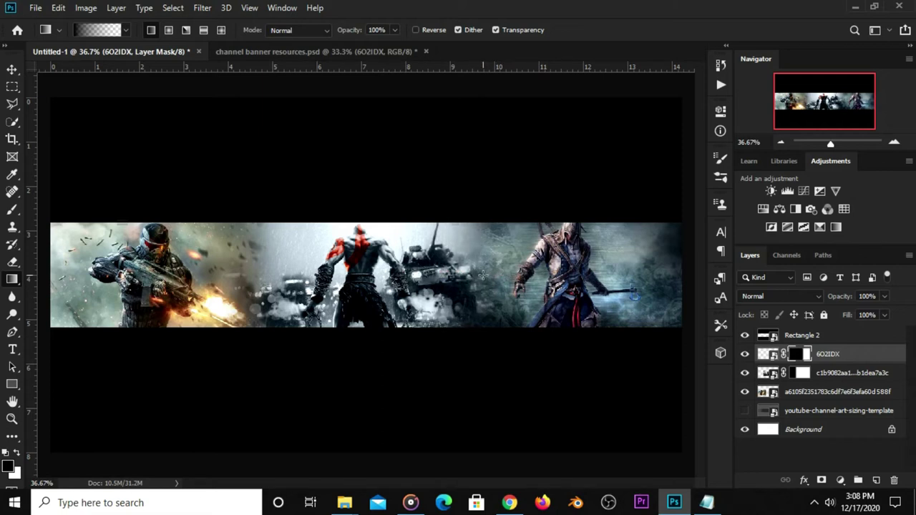
{"action": "left_click_drag", "start_coordinate": [510, 278], "coordinate": [510, 278]}
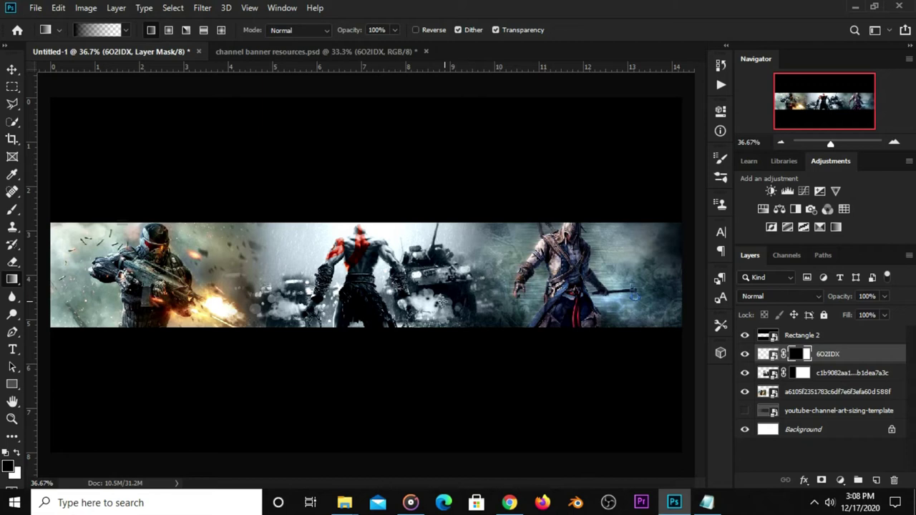
Enlarge the left soldier image (a6105f) slightly to 25.31% with Free Transform.
{"action": "key", "text": "v"}
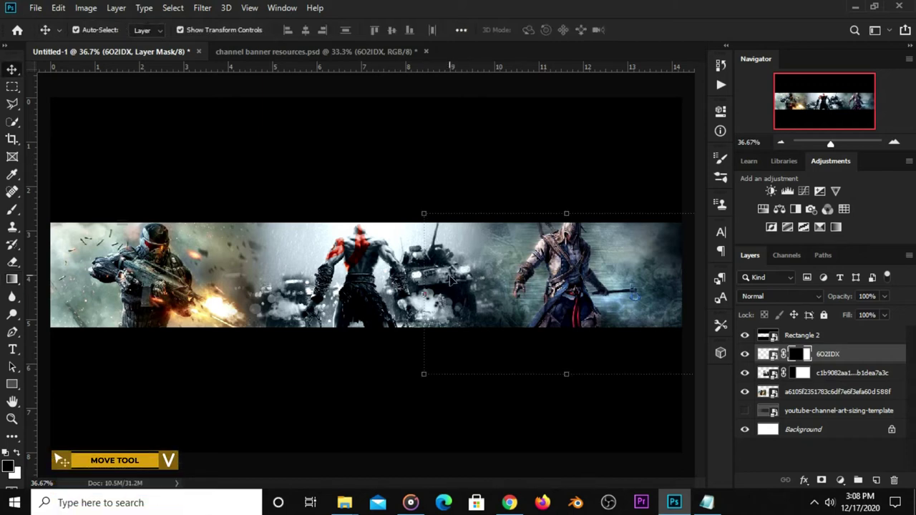
{"action": "key", "text": "ctrl+minus"}
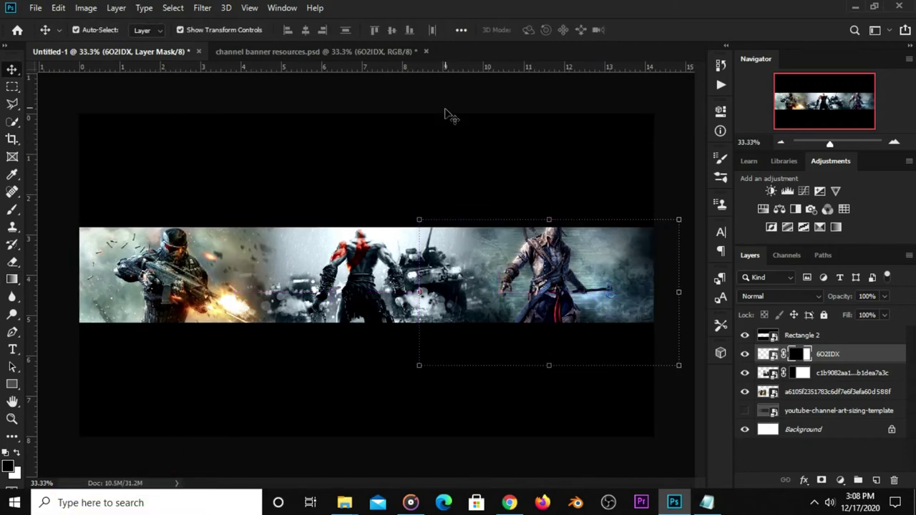
{"action": "left_click", "coordinate": [450, 108]}
{"action": "left_click", "coordinate": [207, 294]}
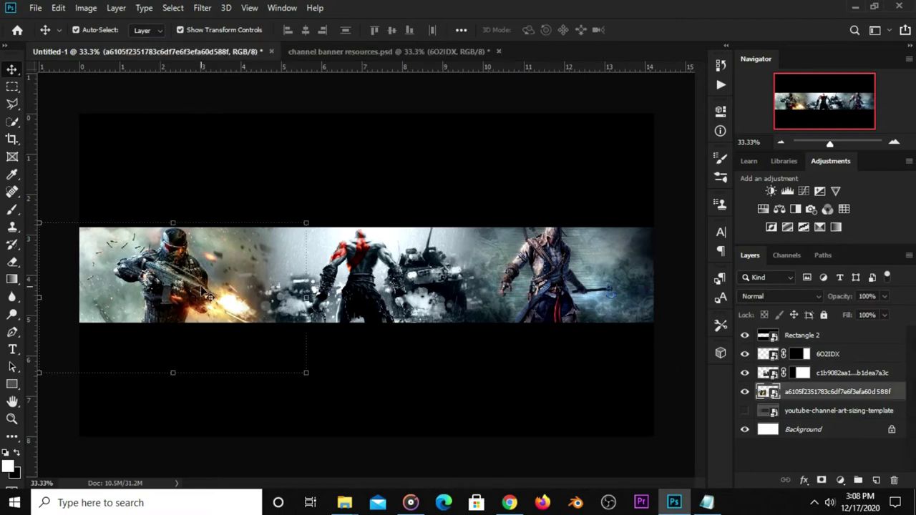
{"action": "key", "text": "ctrl+t"}
{"action": "left_click_drag", "start_coordinate": [307, 223], "coordinate": [313, 220]}
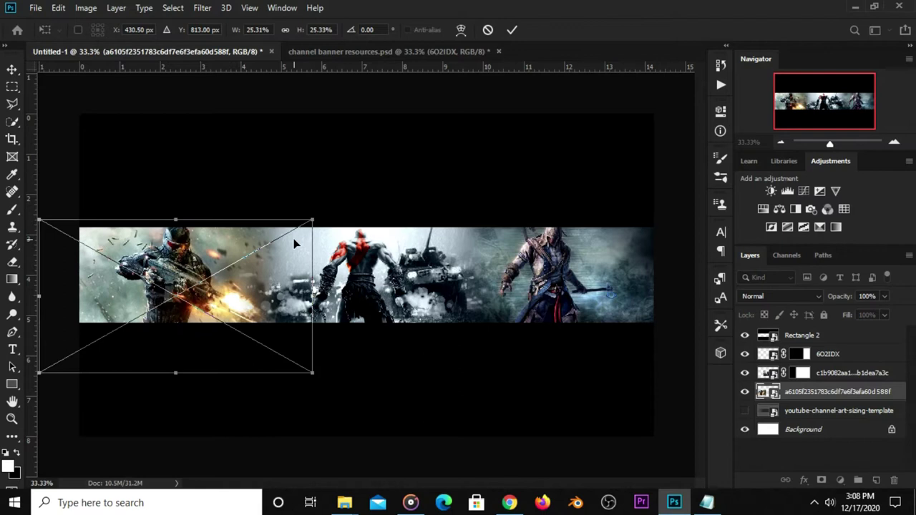
{"action": "key", "text": "Return"}
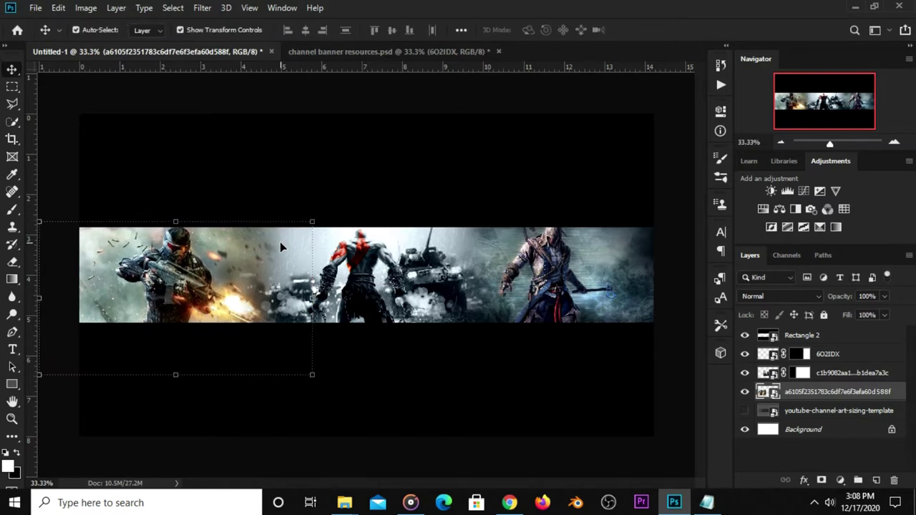
Target the c1b9082a middle artwork's layer mask with the Gradient Tool.
{"action": "left_click", "coordinate": [673, 361]}
{"action": "left_click", "coordinate": [316, 293]}
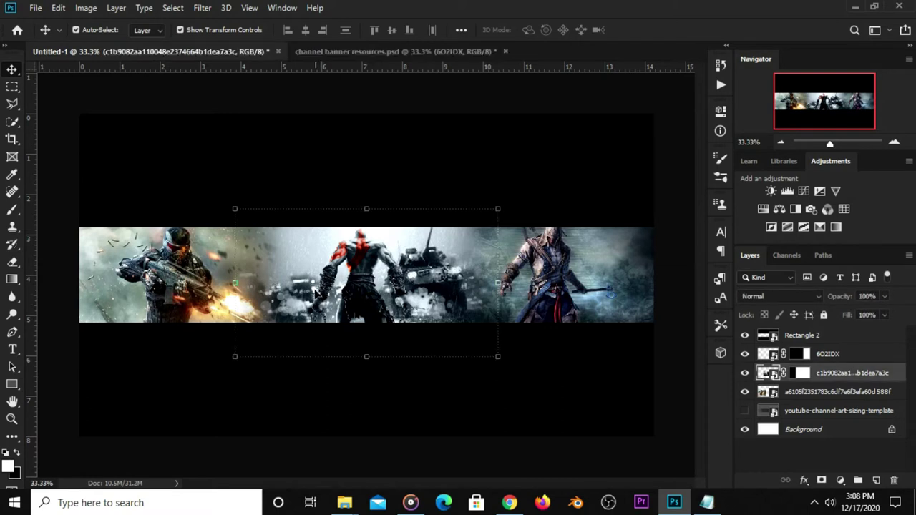
{"action": "left_click", "coordinate": [804, 373]}
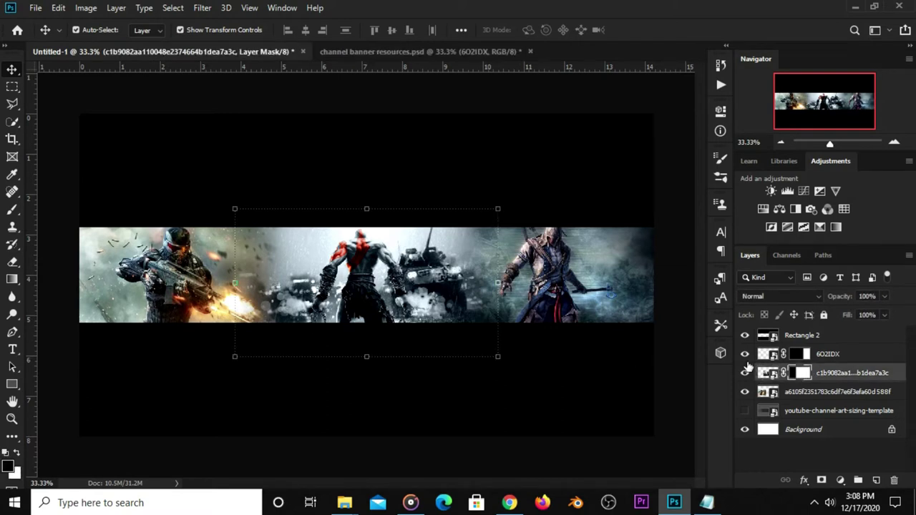
{"action": "left_click", "coordinate": [13, 279]}
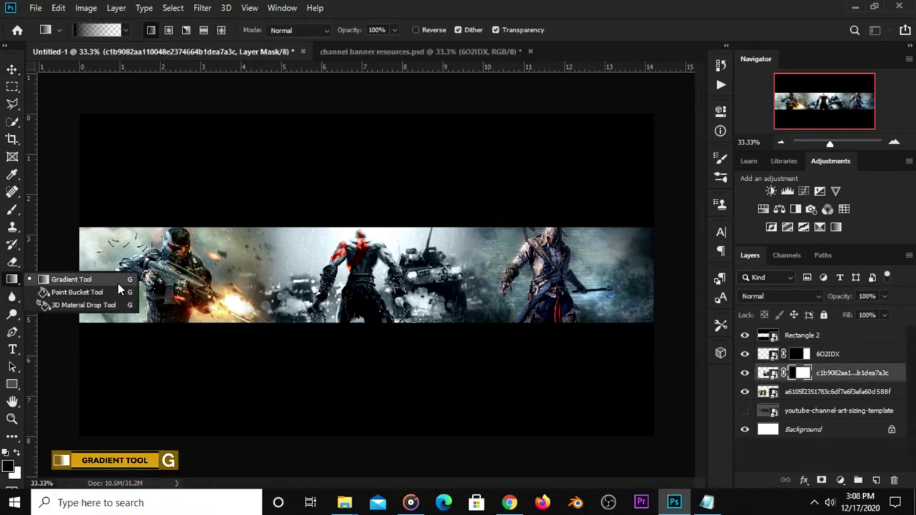
Redraw the mask gradient across the left-middle seam, undoing and retrying until the blend is smooth.
{"action": "scroll", "coordinate": [271, 295], "scroll_direction": "up", "scroll_amount": 2}
{"action": "scroll", "coordinate": [271, 295], "scroll_direction": "up", "scroll_amount": 1}
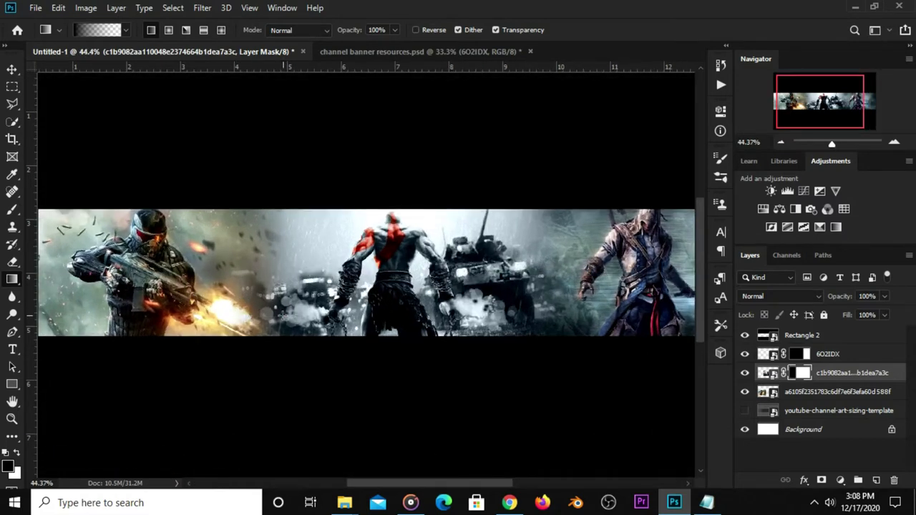
{"action": "left_click_drag", "start_coordinate": [285, 311], "coordinate": [252, 302]}
{"action": "key", "text": "ctrl+z"}
{"action": "left_click_drag", "start_coordinate": [281, 273], "coordinate": [252, 272]}
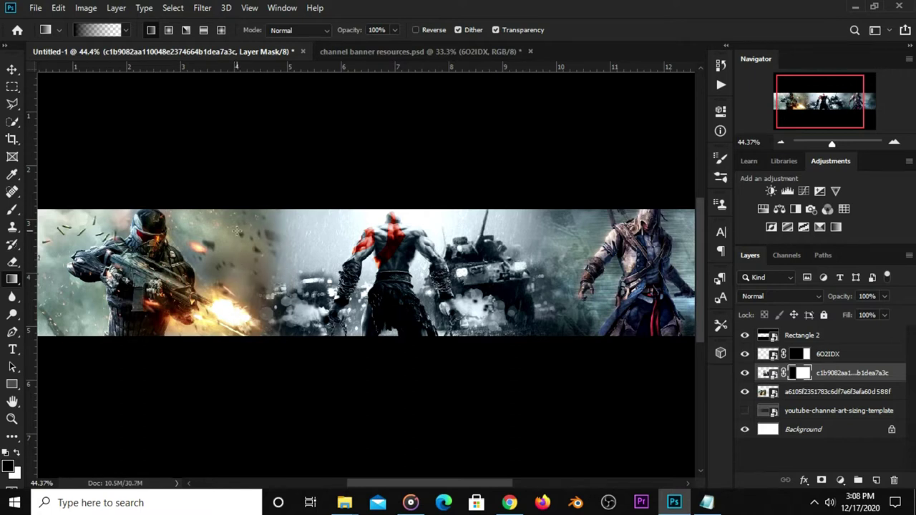
{"action": "left_click_drag", "start_coordinate": [284, 232], "coordinate": [254, 281]}
{"action": "left_click_drag", "start_coordinate": [157, 277], "coordinate": [296, 282]}
Scale the middle armoured-warrior artwork to about 107% and nudge it down slightly.
{"action": "key", "text": "v"}
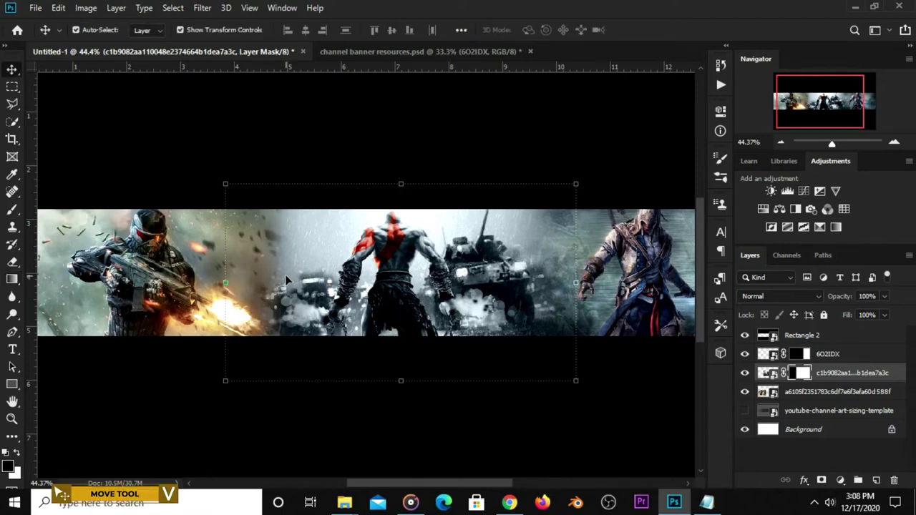
{"action": "key", "text": "ctrl+t"}
{"action": "left_click_drag", "start_coordinate": [228, 284], "coordinate": [201, 283]}
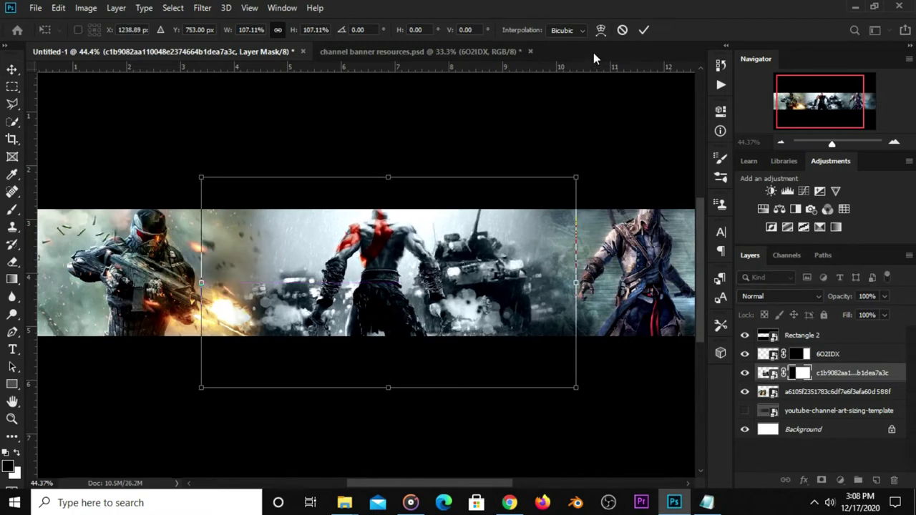
{"action": "left_click", "coordinate": [643, 30]}
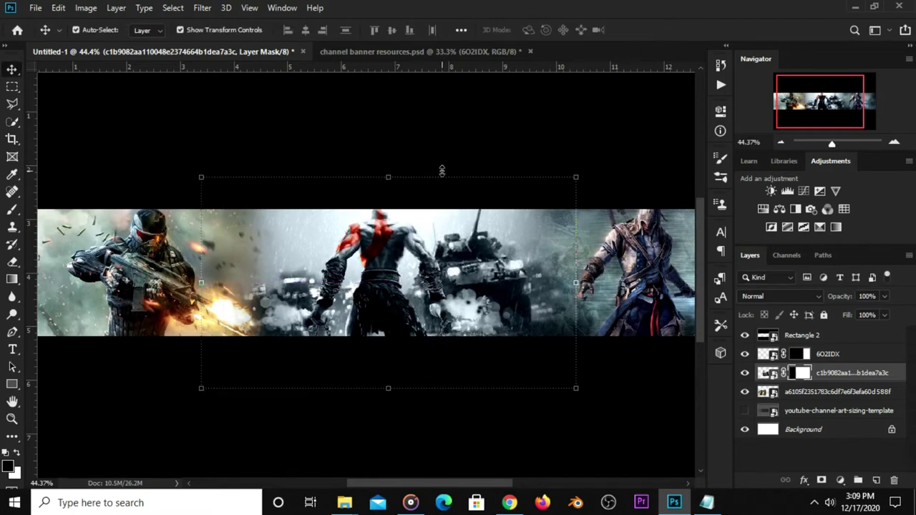
{"action": "left_click_drag", "start_coordinate": [440, 147], "coordinate": [442, 152]}
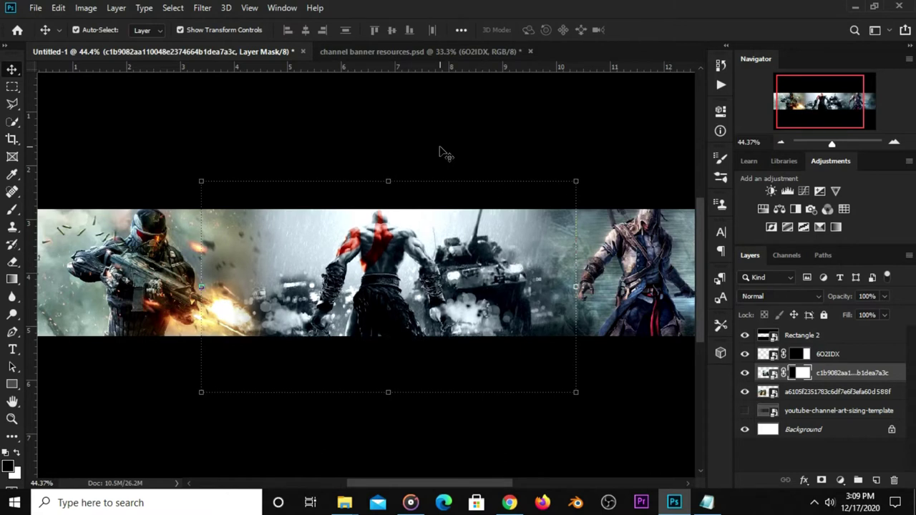
Fit the whole banner in view and target the middle artwork's layer mask.
{"action": "key", "text": "ctrl+minus"}
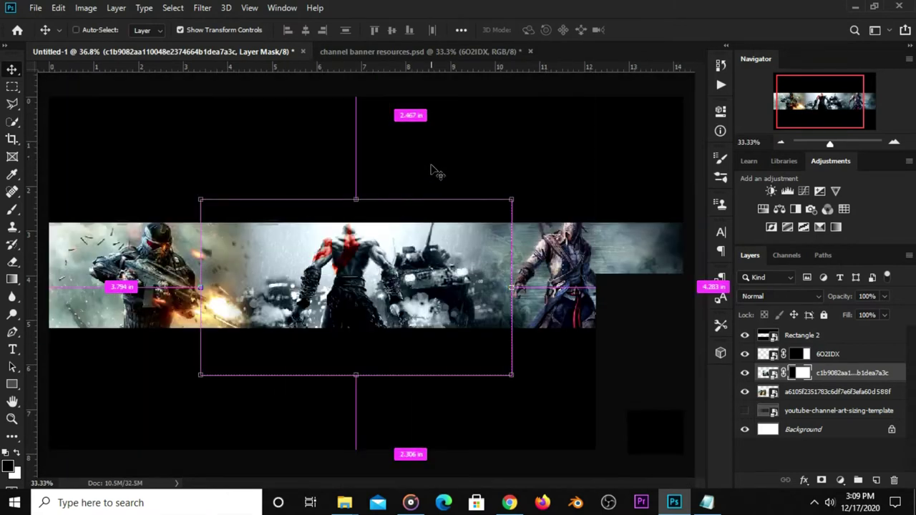
{"action": "left_click", "coordinate": [473, 104]}
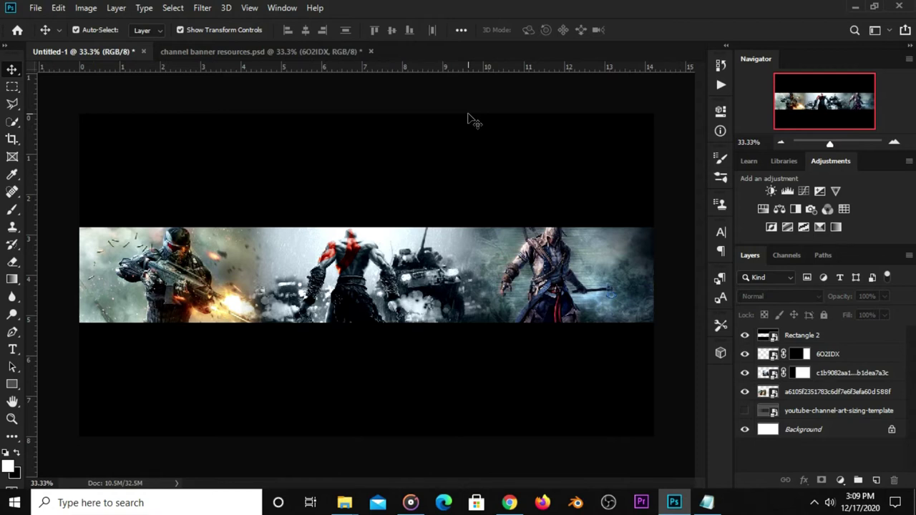
{"action": "left_click", "coordinate": [328, 265]}
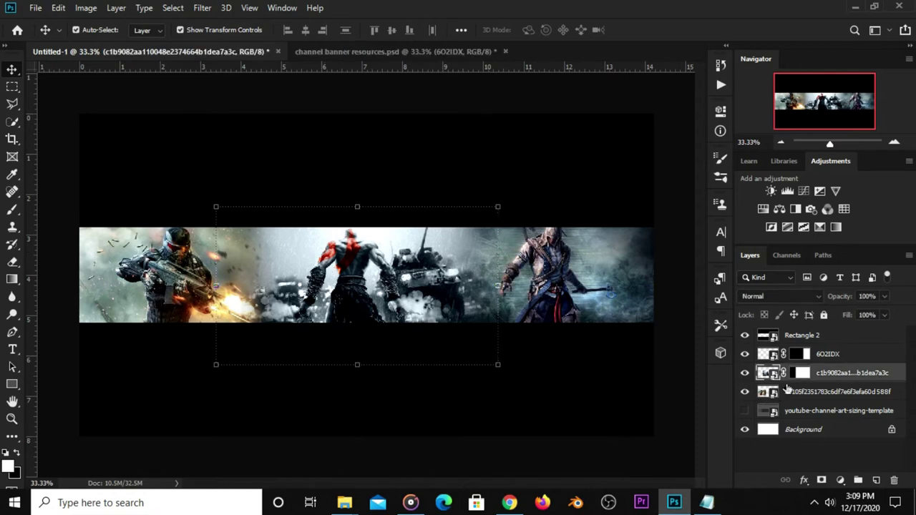
{"action": "left_click", "coordinate": [801, 373]}
Draw a gradient on the mask fading the middle artwork's left edge into the soldier image.
{"action": "left_click", "coordinate": [13, 279]}
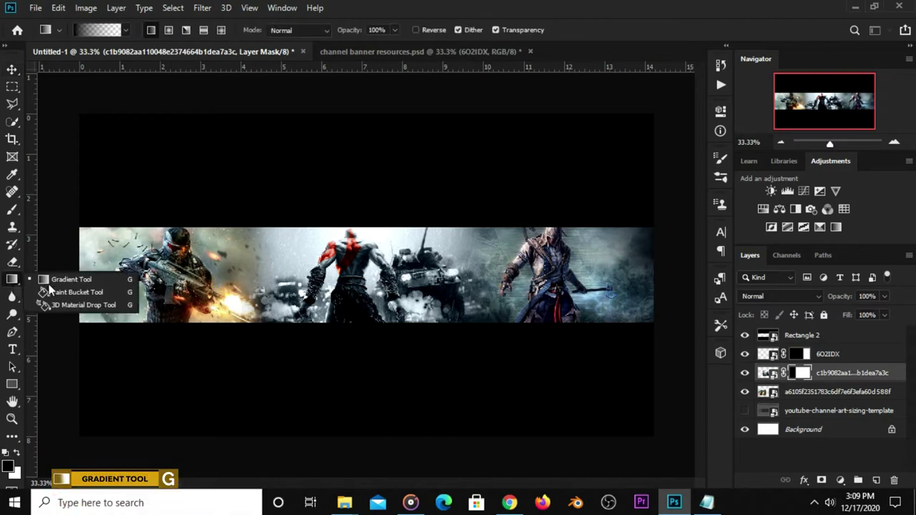
{"action": "left_click", "coordinate": [48, 282]}
{"action": "mouse_move", "coordinate": [277, 284]}
{"action": "left_mouse_down"}
{"action": "mouse_move", "coordinate": [247, 276]}
{"action": "mouse_move", "coordinate": [226, 294]}
{"action": "mouse_move", "coordinate": [290, 272]}
{"action": "left_mouse_up"}
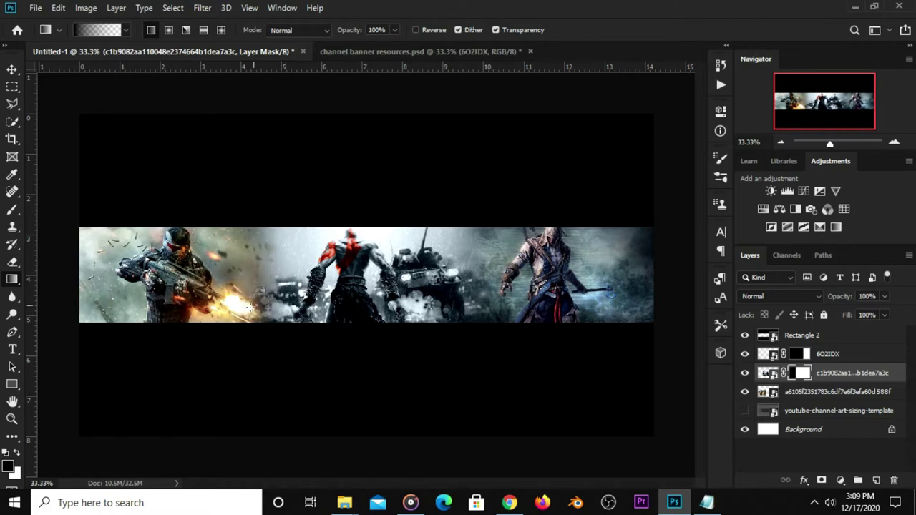
Add an empty Layer 1 above the c1b9 middle artwork layer.
{"action": "left_click", "coordinate": [11, 69]}
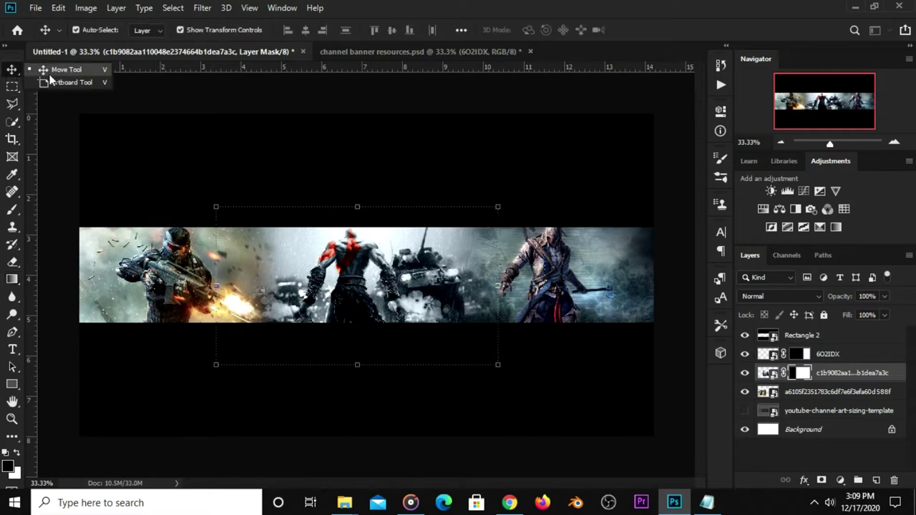
{"action": "left_click", "coordinate": [398, 111]}
{"action": "left_click", "coordinate": [835, 356]}
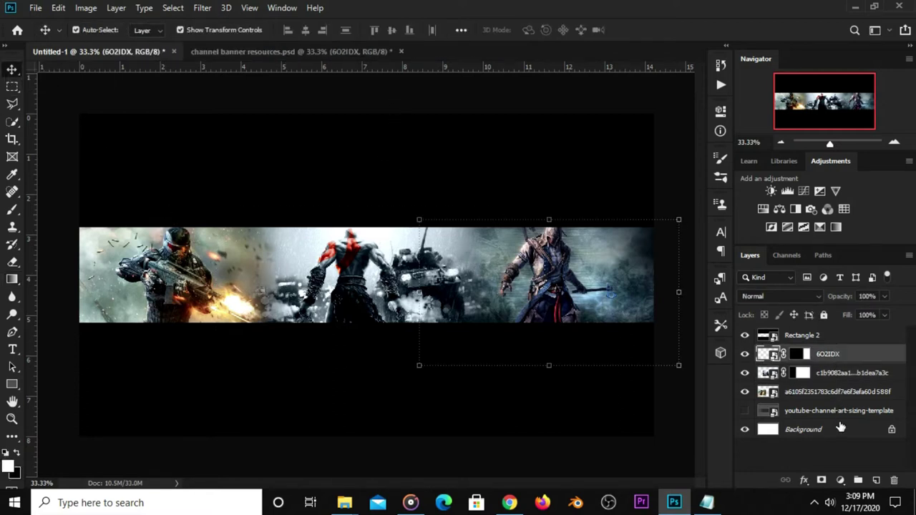
{"action": "left_click", "coordinate": [823, 374]}
{"action": "left_click", "coordinate": [745, 373]}
{"action": "left_click", "coordinate": [745, 373]}
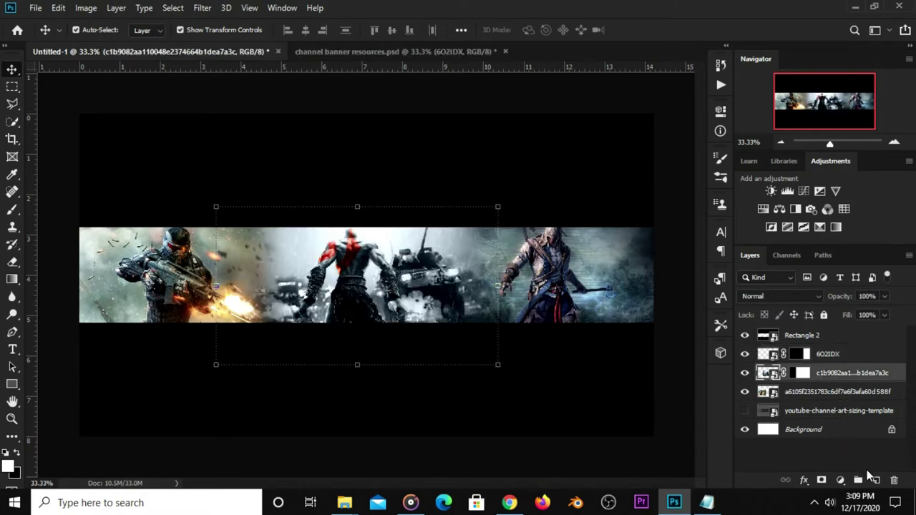
{"action": "left_click", "coordinate": [875, 480]}
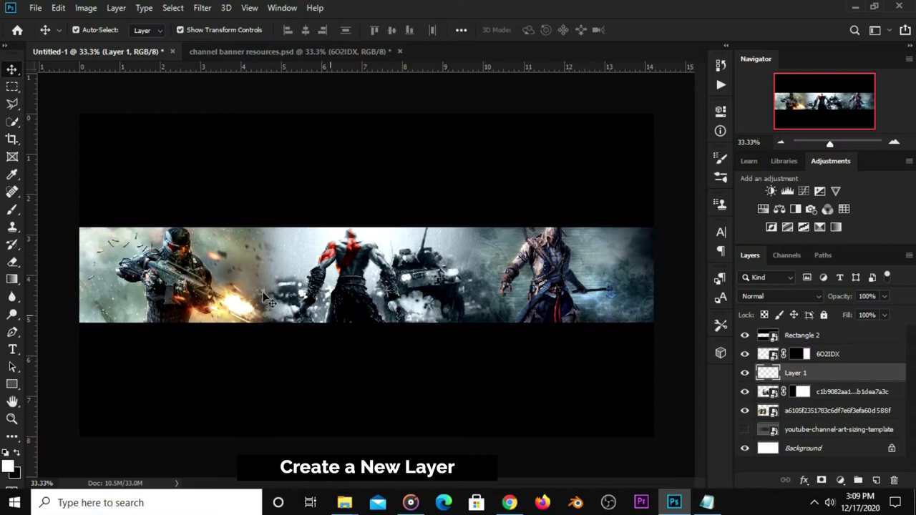
Paint a black spot over the banner centre on Layer 1 with a 1300 px brush.
{"action": "left_click", "coordinate": [12, 209]}
{"action": "left_click", "coordinate": [68, 207]}
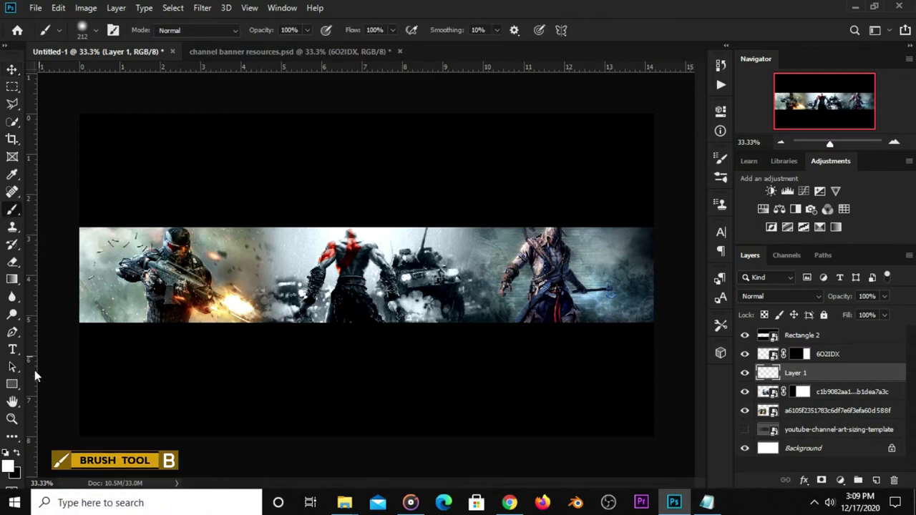
{"action": "left_click", "coordinate": [18, 454]}
{"action": "key", "text": "bracketright"}
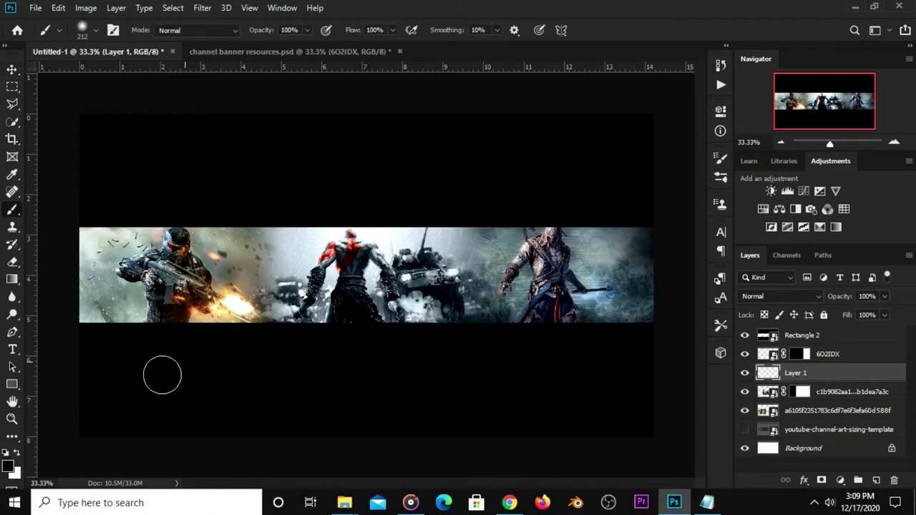
{"action": "key", "text": "bracketright"}
{"action": "key", "text": "bracketright"}
{"action": "key", "text": "bracketright"}
{"action": "key", "text": "bracketright"}
{"action": "key", "text": "bracketright"}
{"action": "key", "text": "bracketright"}
{"action": "key", "text": "bracketright"}
{"action": "key", "text": "bracketright"}
{"action": "left_click", "coordinate": [367, 268]}
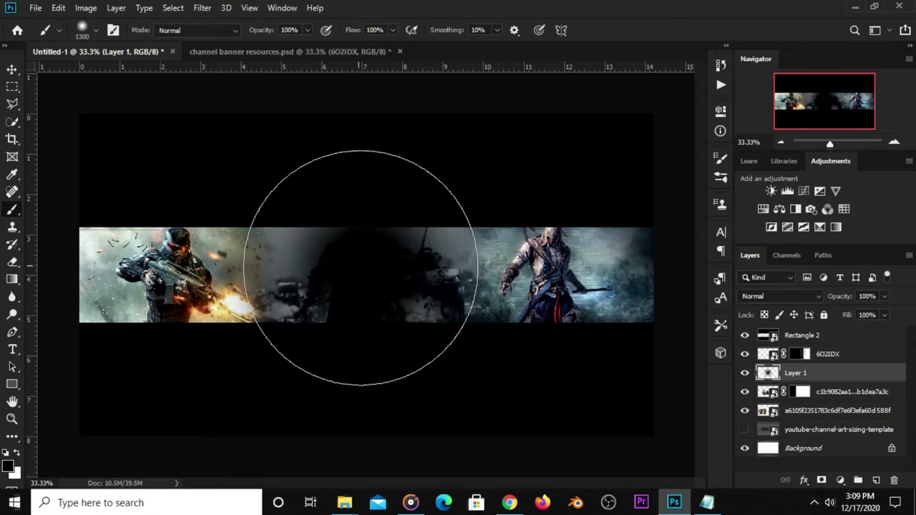
Scale Layer 1 up slightly and recentre it over the banner.
{"action": "left_click", "coordinate": [12, 71]}
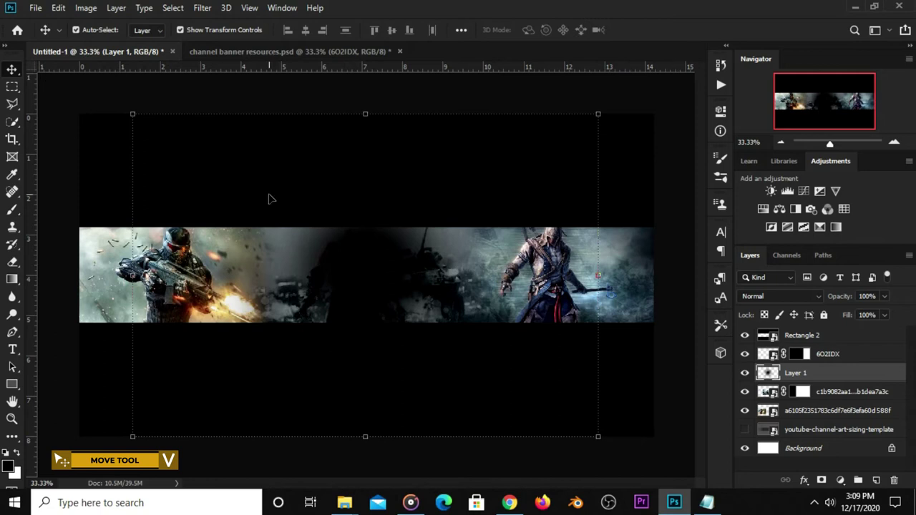
{"action": "left_click", "coordinate": [745, 373]}
{"action": "left_click", "coordinate": [745, 373]}
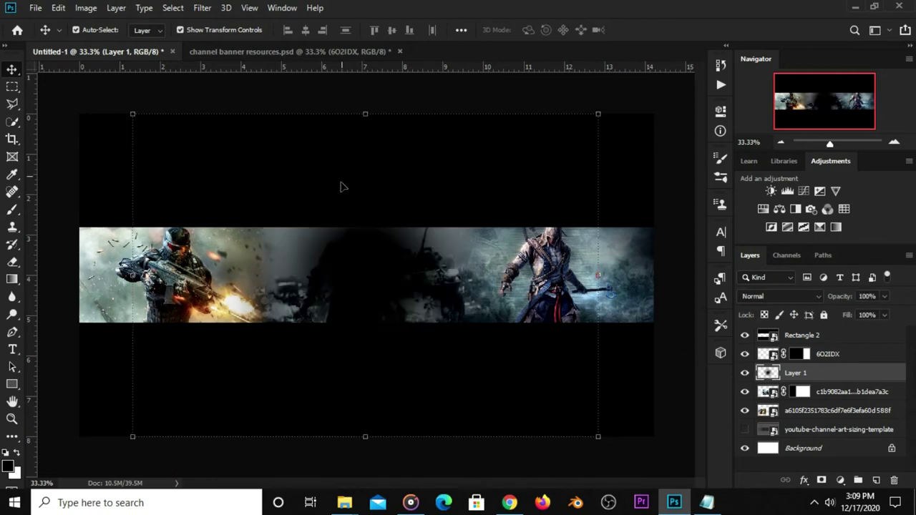
{"action": "left_click_drag", "start_coordinate": [367, 114], "coordinate": [367, 89]}
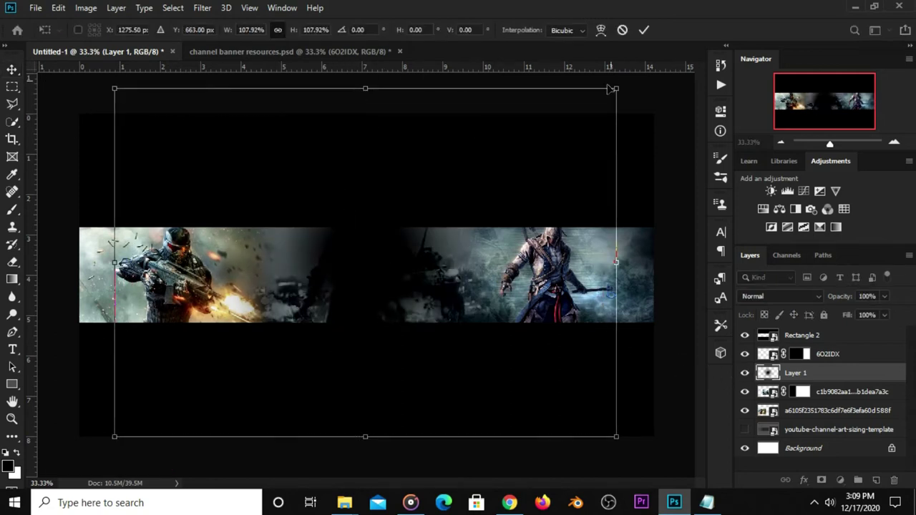
{"action": "left_click", "coordinate": [643, 29]}
{"action": "left_click_drag", "start_coordinate": [370, 188], "coordinate": [362, 207]}
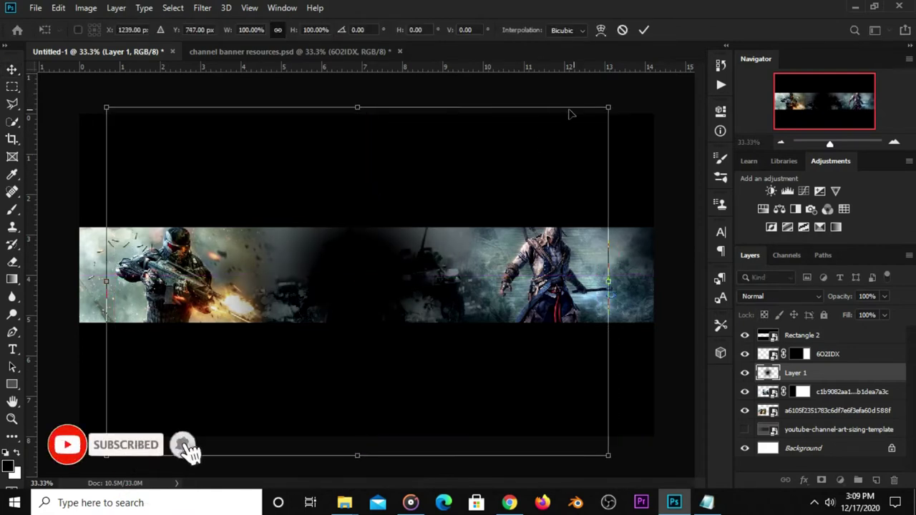
{"action": "left_click_drag", "start_coordinate": [610, 101], "coordinate": [617, 95]}
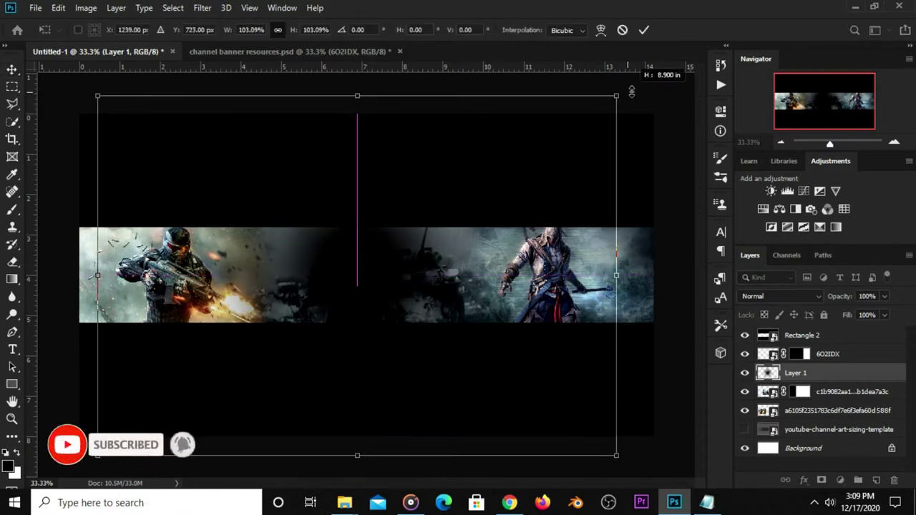
{"action": "left_click", "coordinate": [644, 32]}
Blend Layer 1 in Soft Light at 80% opacity.
{"action": "left_click", "coordinate": [768, 297]}
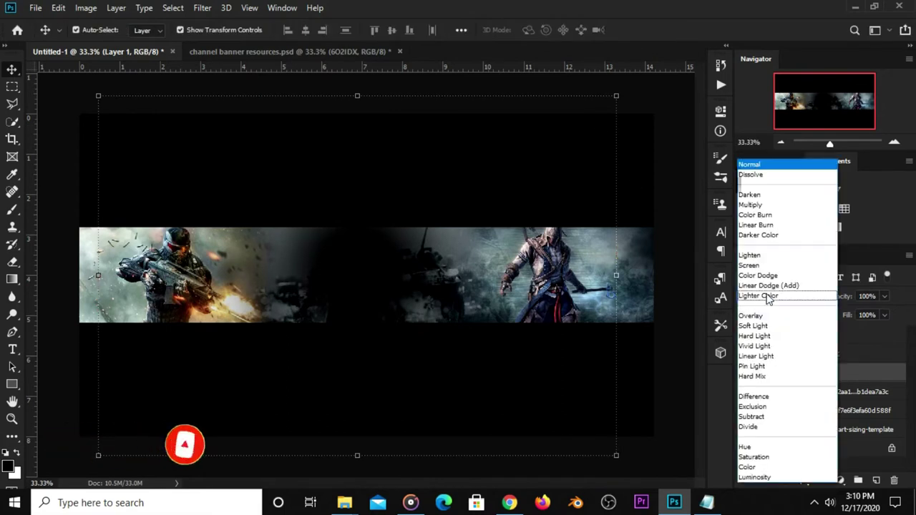
{"action": "left_click", "coordinate": [760, 325]}
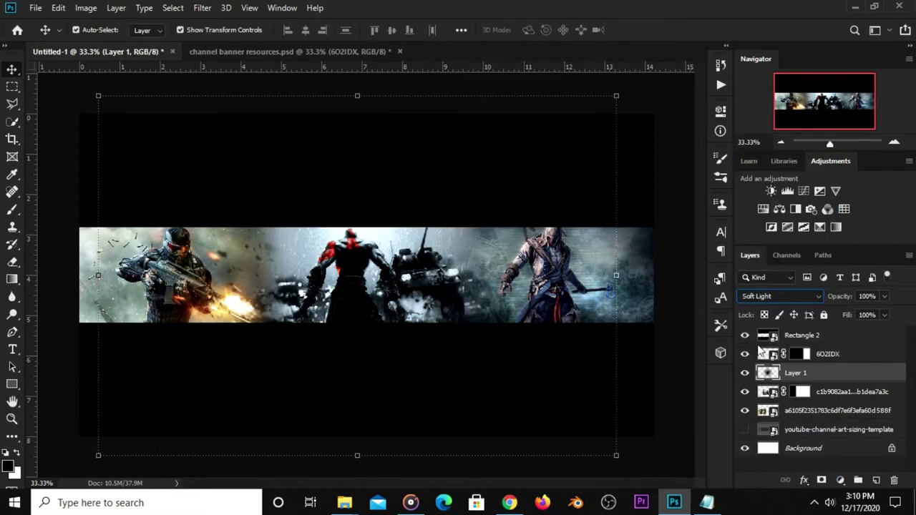
{"action": "left_click", "coordinate": [746, 372]}
{"action": "left_click", "coordinate": [744, 373]}
{"action": "left_click", "coordinate": [874, 313]}
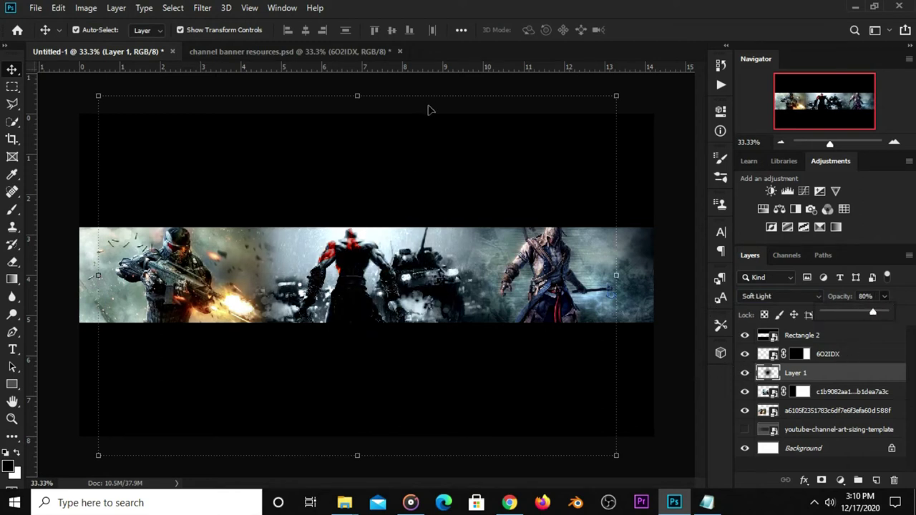
Select the 6O2IDX layer and bring up the adjustment layer choices.
{"action": "left_click", "coordinate": [429, 110]}
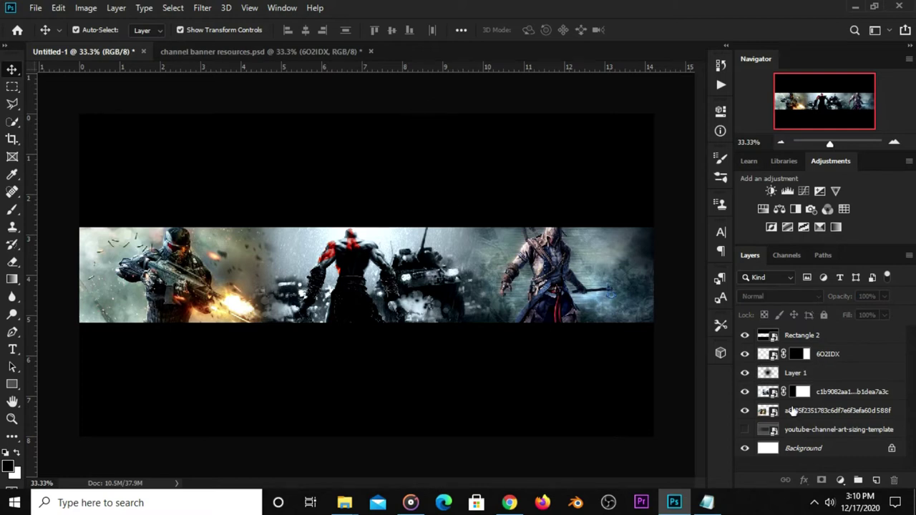
{"action": "left_click", "coordinate": [824, 358]}
{"action": "left_click", "coordinate": [840, 479]}
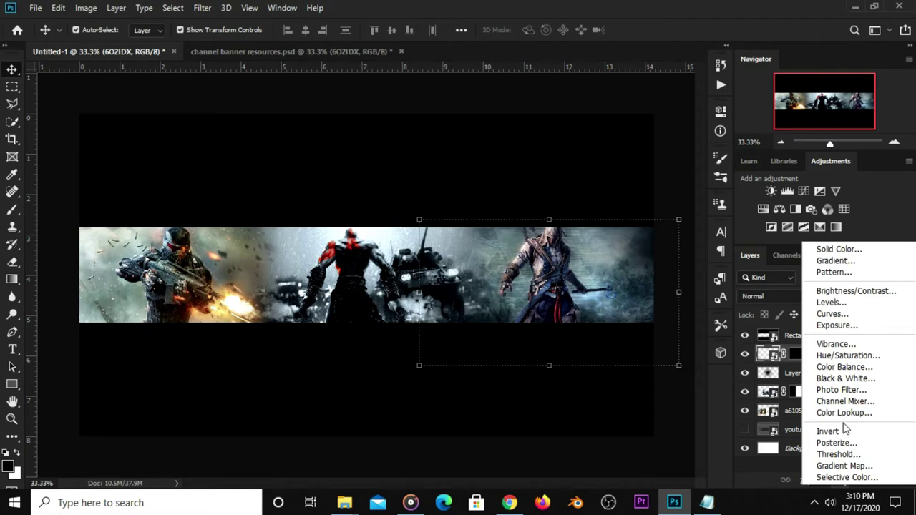
Add a Gradient Map with a dark red gradient, setting both colour stops to reds.
{"action": "left_click", "coordinate": [844, 466]}
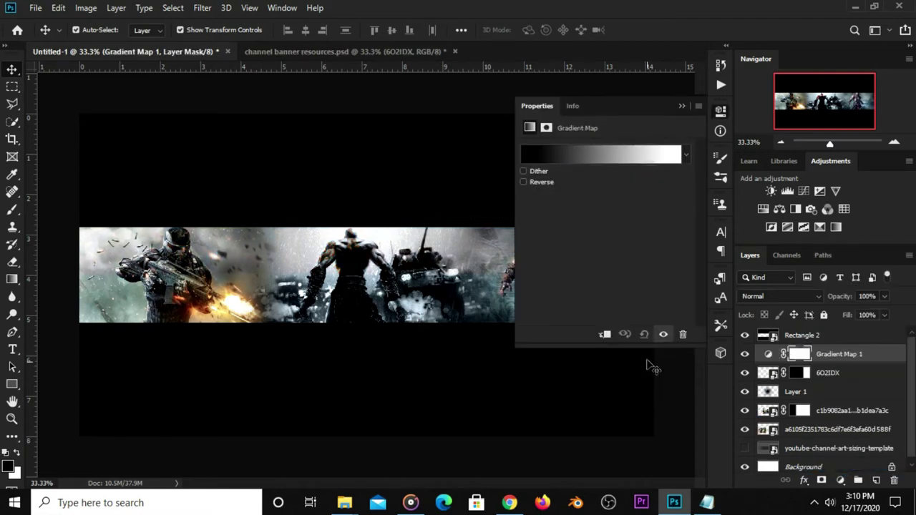
{"action": "left_click", "coordinate": [613, 157]}
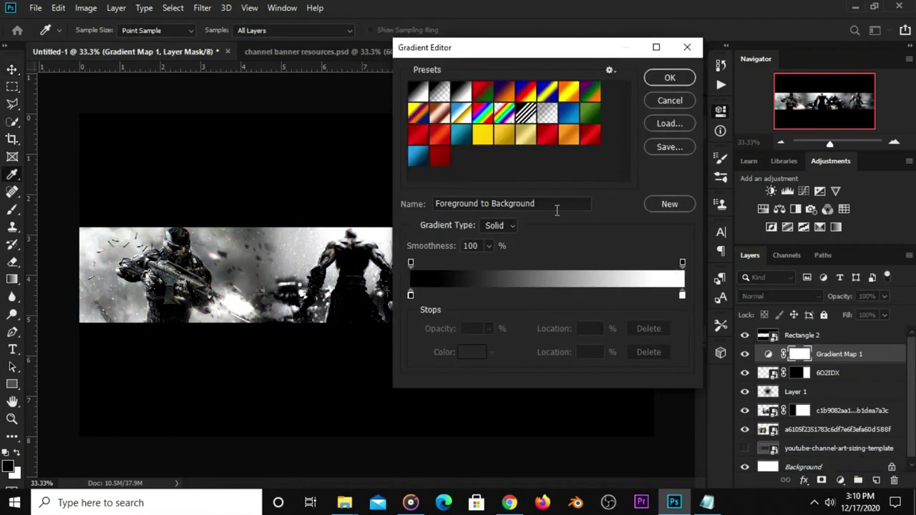
{"action": "left_click", "coordinate": [438, 157]}
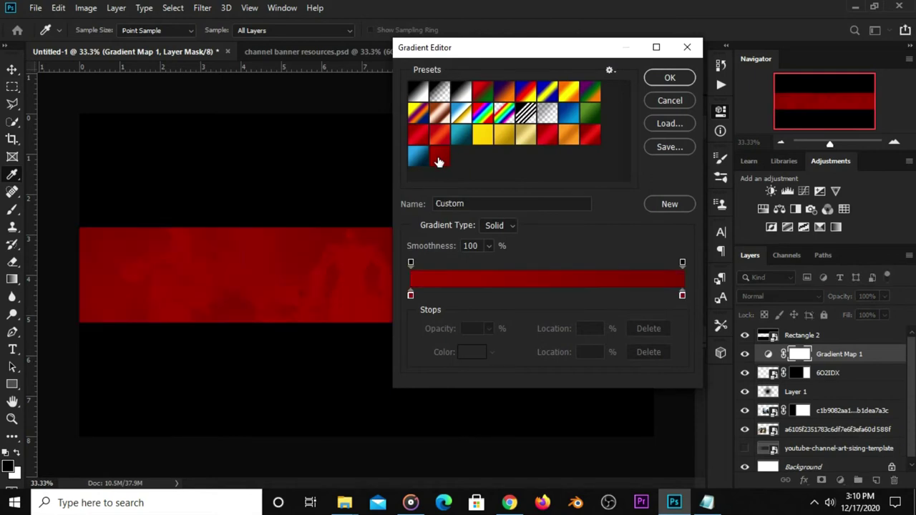
{"action": "left_click", "coordinate": [411, 296]}
{"action": "left_click", "coordinate": [472, 351]}
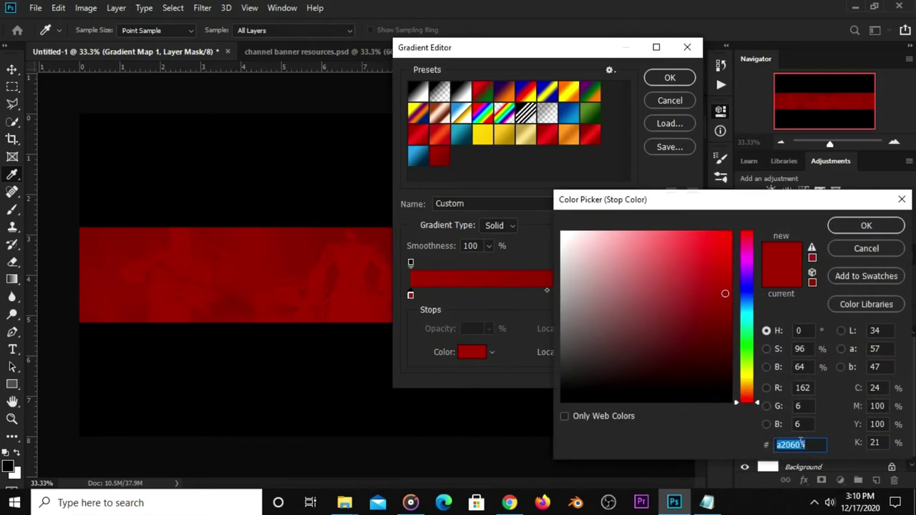
{"action": "left_click", "coordinate": [855, 227]}
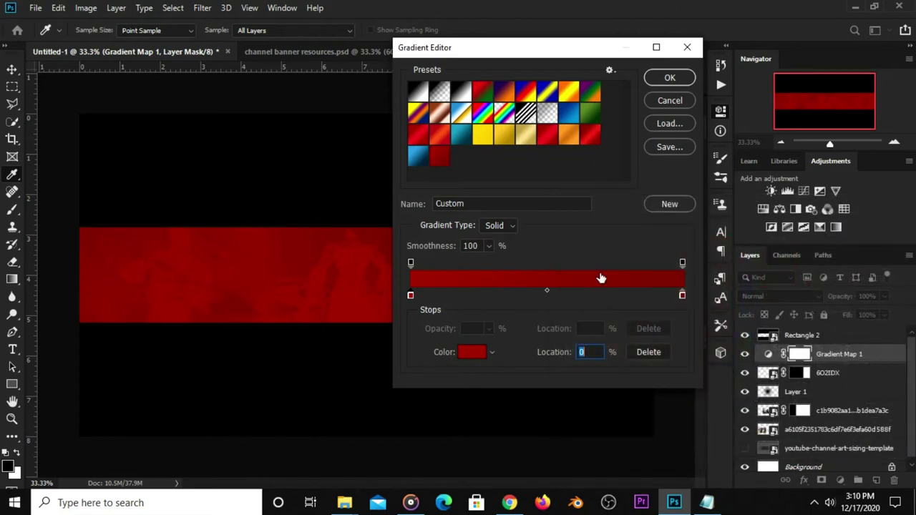
{"action": "left_click", "coordinate": [681, 295]}
{"action": "left_click", "coordinate": [475, 355]}
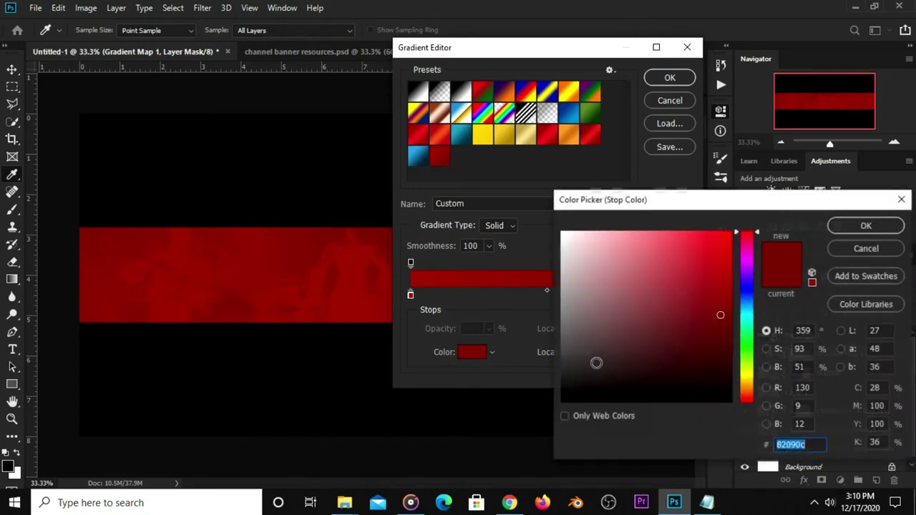
{"action": "left_click", "coordinate": [831, 229]}
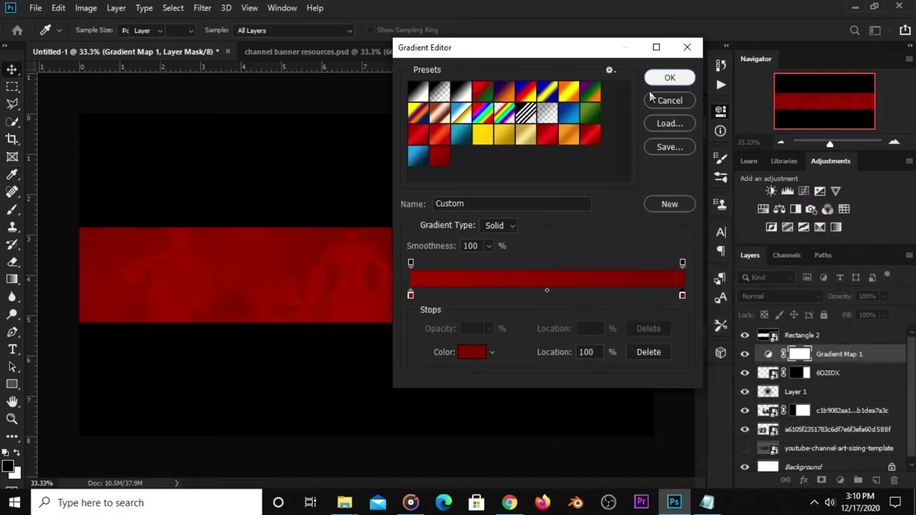
{"action": "left_click", "coordinate": [670, 78]}
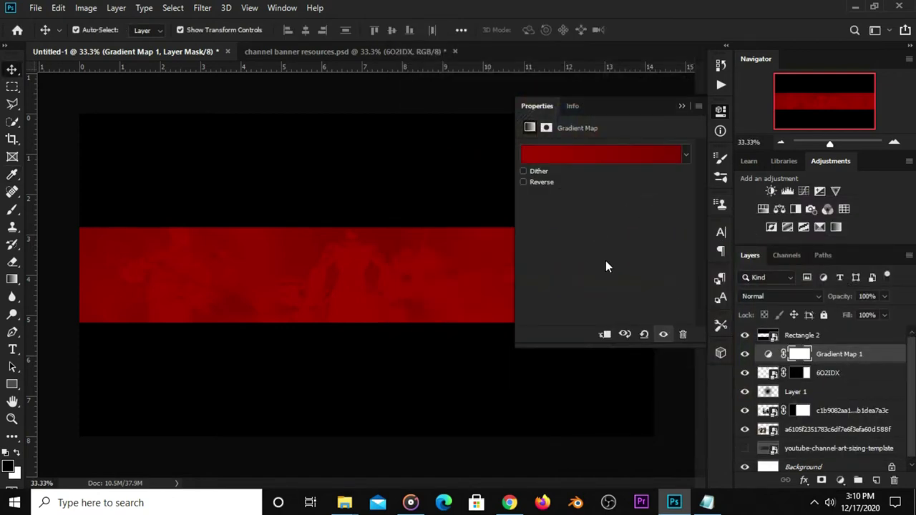
Blend the Gradient Map 1 layer in Soft Light and compare it on and off.
{"action": "left_click", "coordinate": [683, 106]}
{"action": "left_click", "coordinate": [745, 355]}
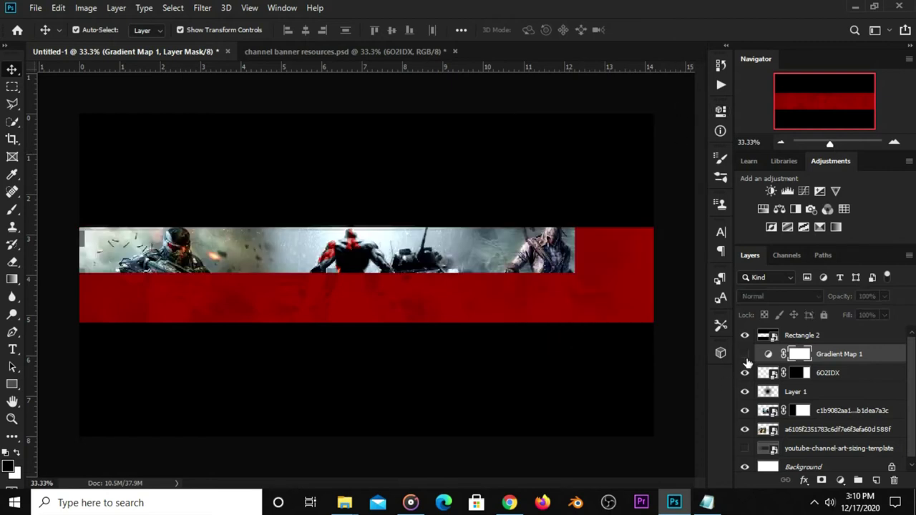
{"action": "left_click", "coordinate": [745, 355]}
{"action": "left_click", "coordinate": [762, 296]}
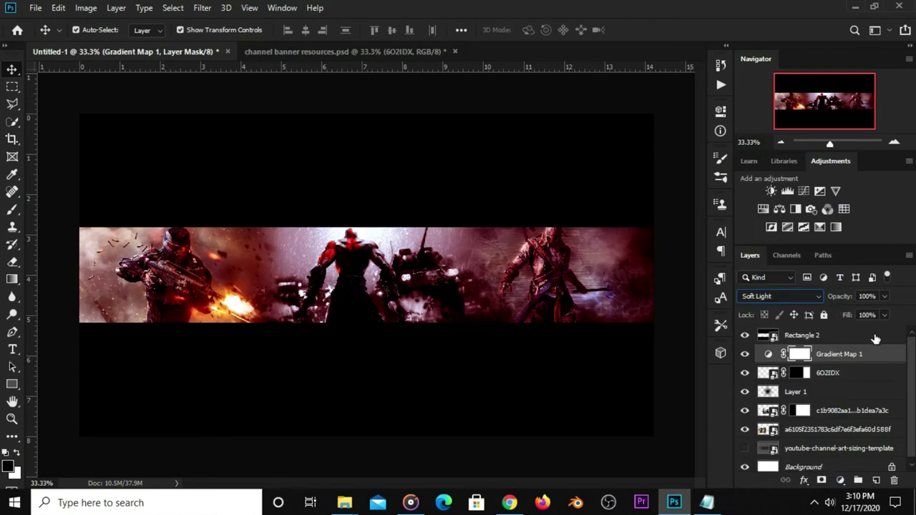
{"action": "left_click", "coordinate": [745, 355]}
{"action": "left_click", "coordinate": [745, 358]}
Add an Exposure adjustment with gamma correction lowered to 0.70.
{"action": "left_click", "coordinate": [841, 480]}
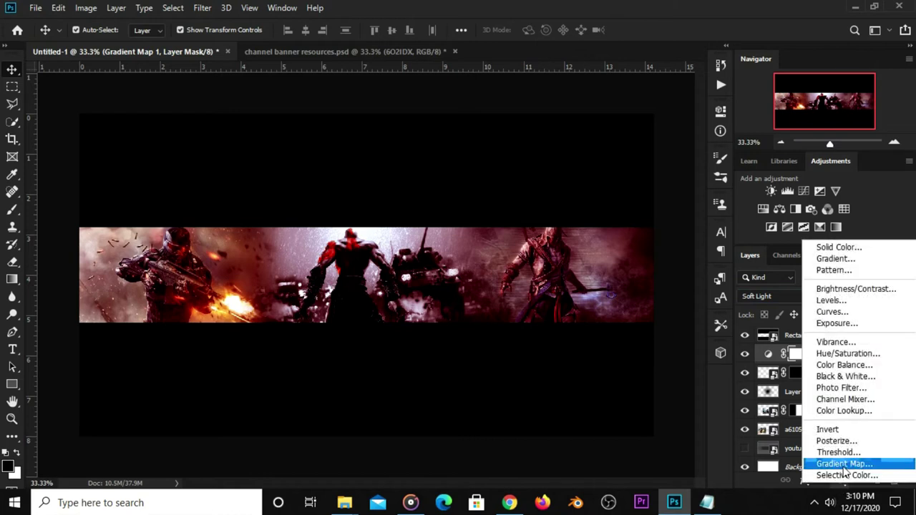
{"action": "left_click", "coordinate": [852, 324]}
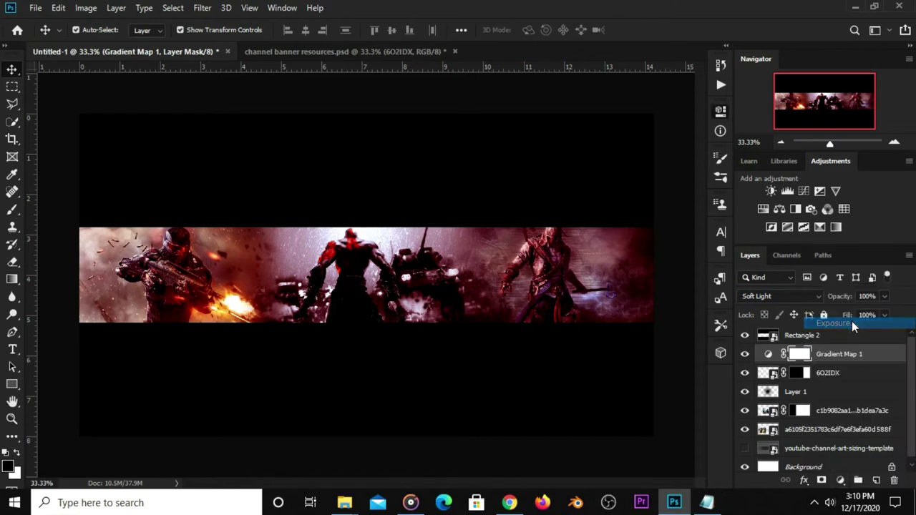
{"action": "left_click_drag", "start_coordinate": [612, 237], "coordinate": [623, 236]}
{"action": "left_click", "coordinate": [683, 107]}
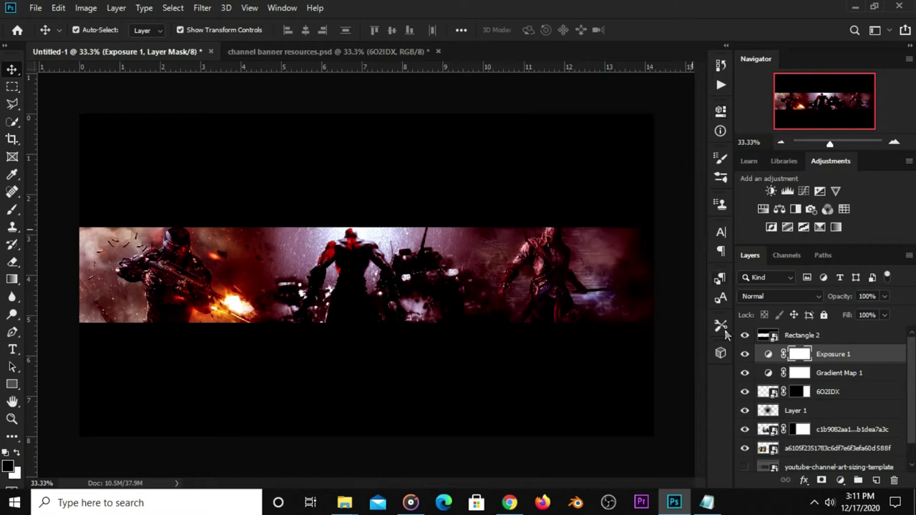
{"action": "left_click", "coordinate": [743, 355]}
{"action": "left_click", "coordinate": [743, 354]}
Set the Exposure 1 layer's opacity to 45%.
{"action": "left_click", "coordinate": [885, 301]}
{"action": "left_click_drag", "start_coordinate": [851, 315], "coordinate": [852, 313]}
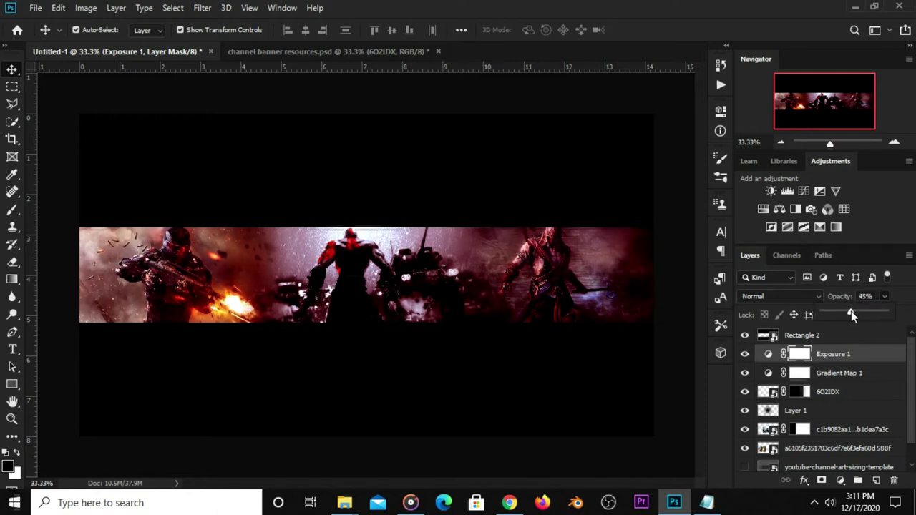
{"action": "left_click", "coordinate": [680, 362]}
{"action": "left_click", "coordinate": [745, 354]}
{"action": "left_click", "coordinate": [745, 354]}
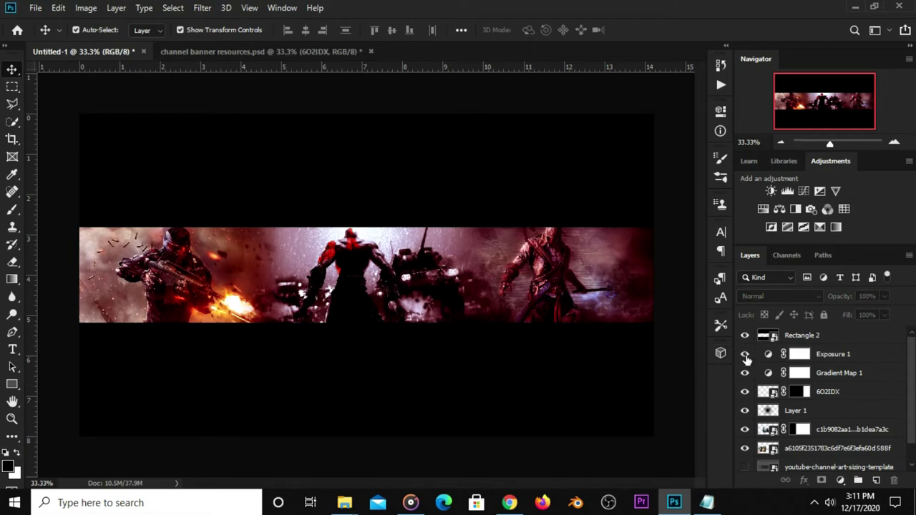
{"action": "left_click", "coordinate": [827, 361]}
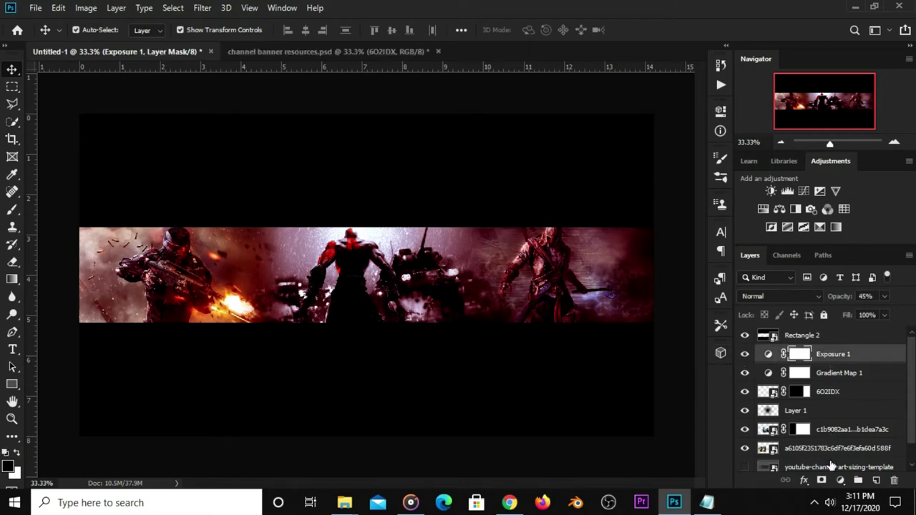
{"action": "left_click", "coordinate": [841, 480]}
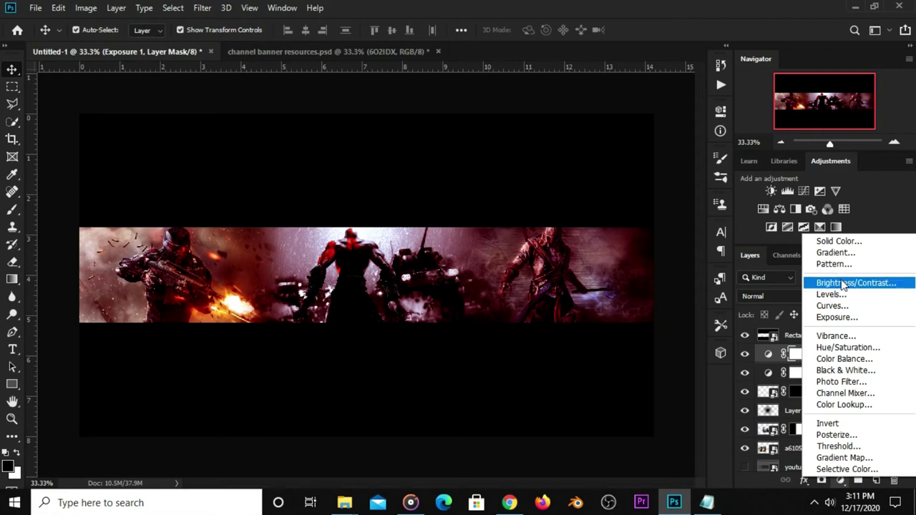
Add a Solid Color fill layer using hex 2d1818 copied from Notepad.
{"action": "left_click", "coordinate": [839, 241]}
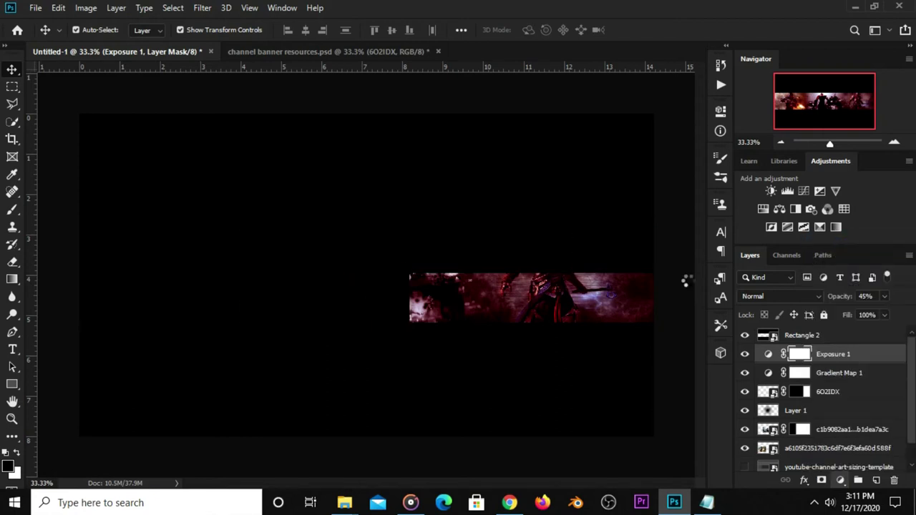
{"action": "left_click", "coordinate": [707, 502]}
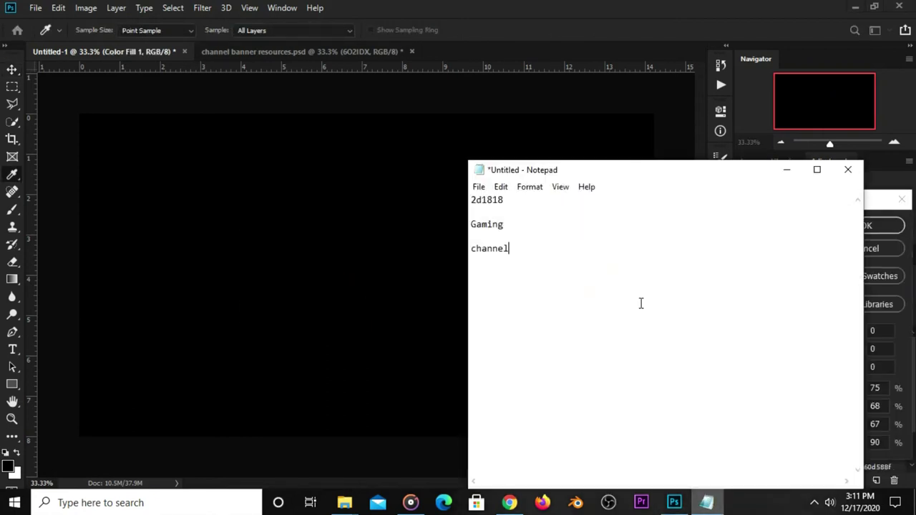
{"action": "double_click", "coordinate": [504, 201]}
{"action": "right_click", "coordinate": [505, 201]}
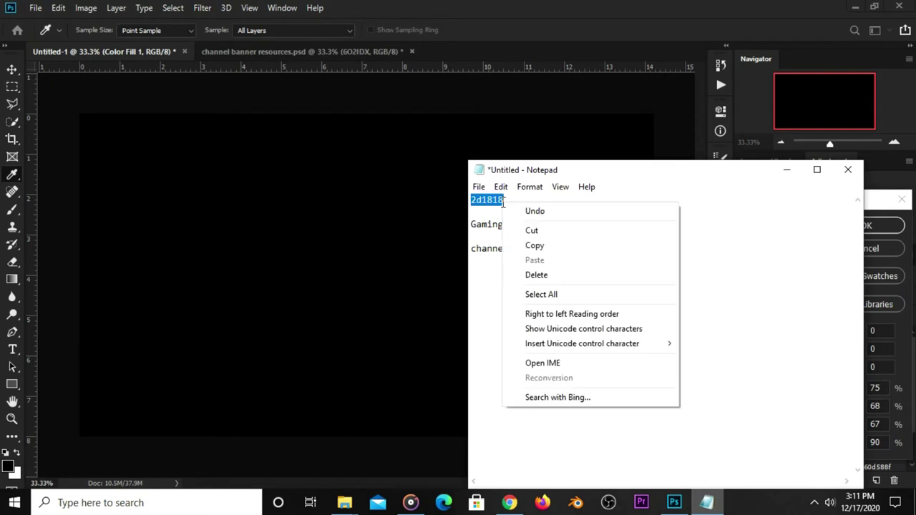
{"action": "left_click", "coordinate": [546, 246]}
{"action": "left_click", "coordinate": [577, 61]}
{"action": "left_click", "coordinate": [788, 445]}
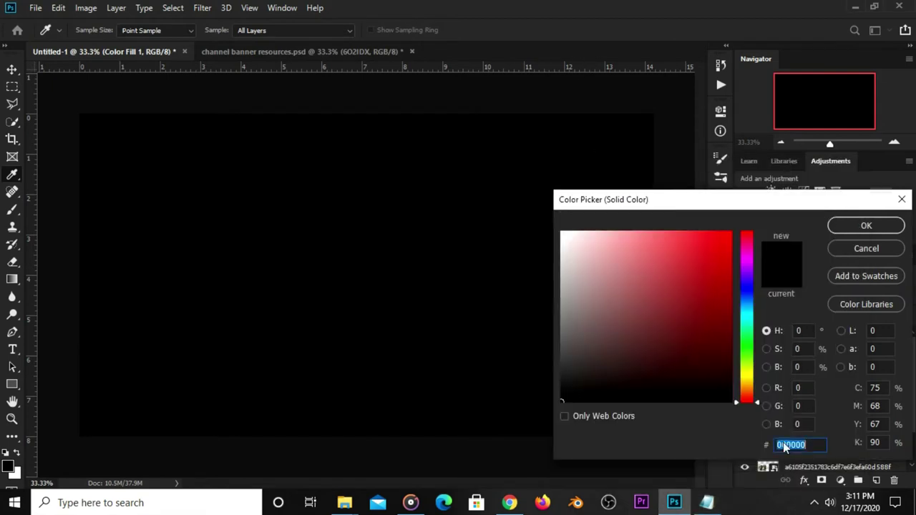
{"action": "right_click", "coordinate": [787, 444]}
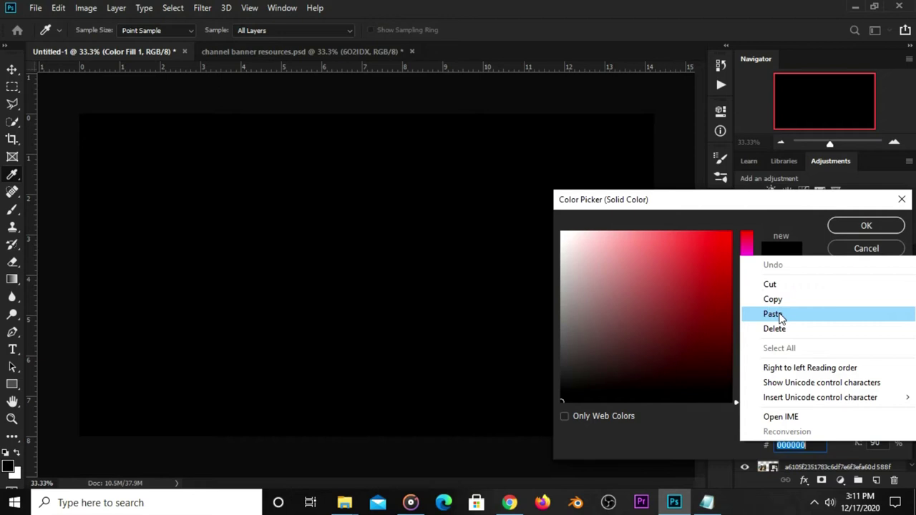
{"action": "left_click", "coordinate": [780, 315]}
{"action": "double_click", "coordinate": [814, 445]}
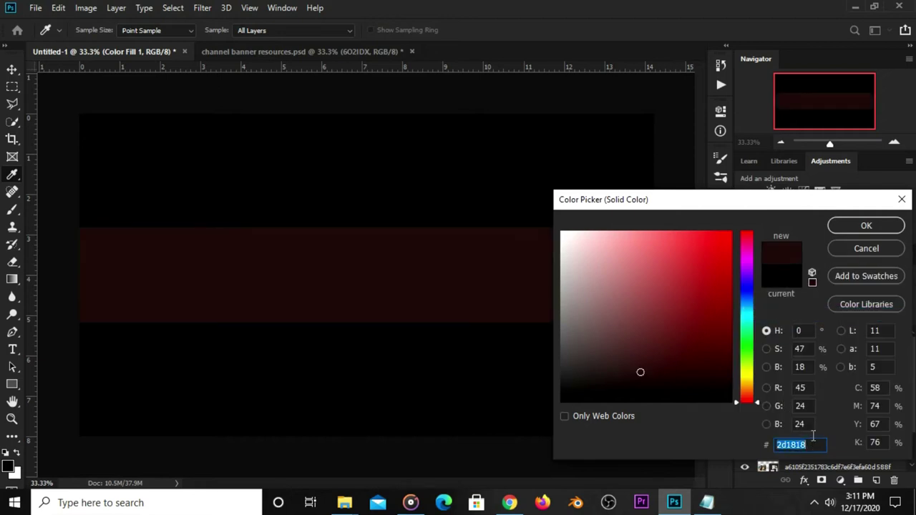
{"action": "left_click", "coordinate": [838, 227]}
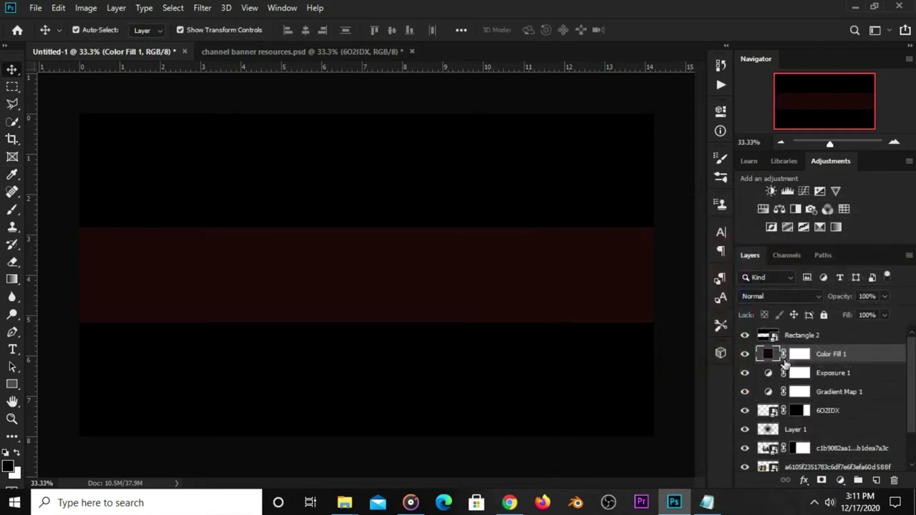
Blend Color Fill 1 in Hard Light and lower its opacity to 16%.
{"action": "left_click", "coordinate": [746, 373]}
{"action": "left_click", "coordinate": [746, 353]}
{"action": "left_click", "coordinate": [745, 354]}
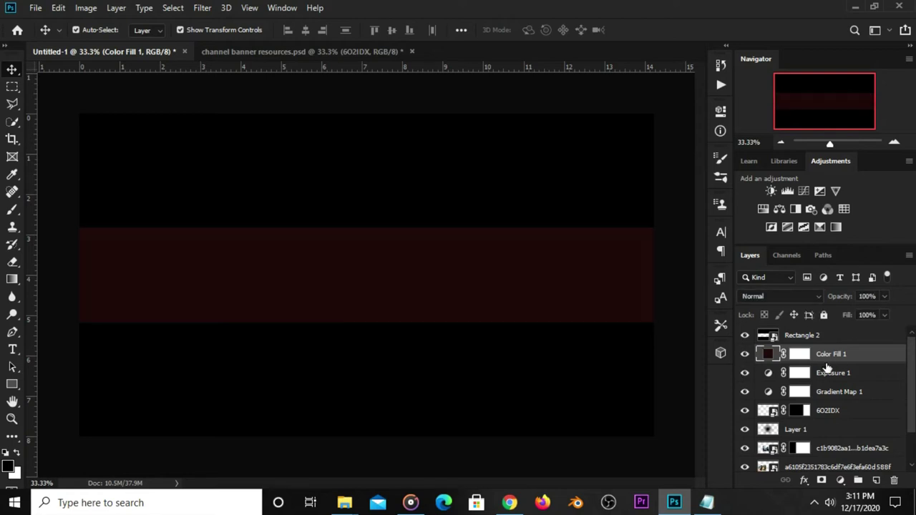
{"action": "left_click", "coordinate": [788, 293]}
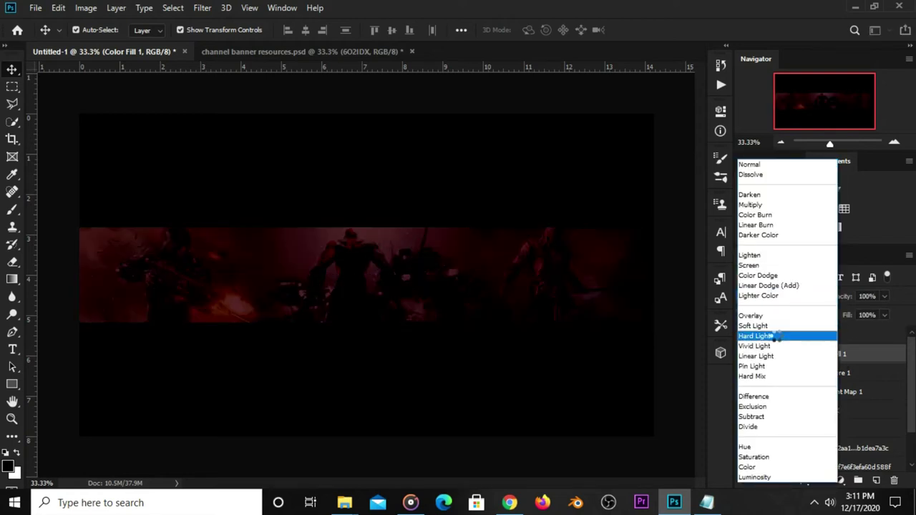
{"action": "left_click", "coordinate": [777, 337]}
{"action": "left_click", "coordinate": [885, 315]}
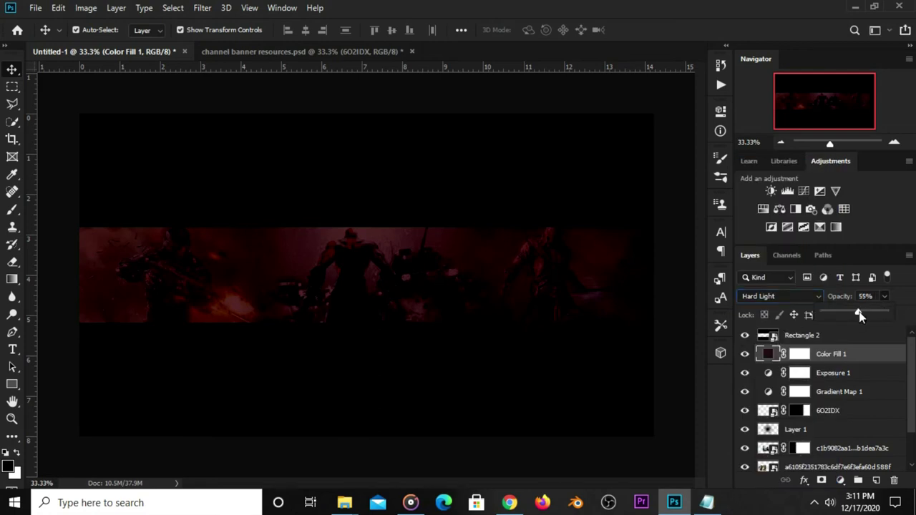
{"action": "left_click_drag", "start_coordinate": [860, 316], "coordinate": [843, 315]}
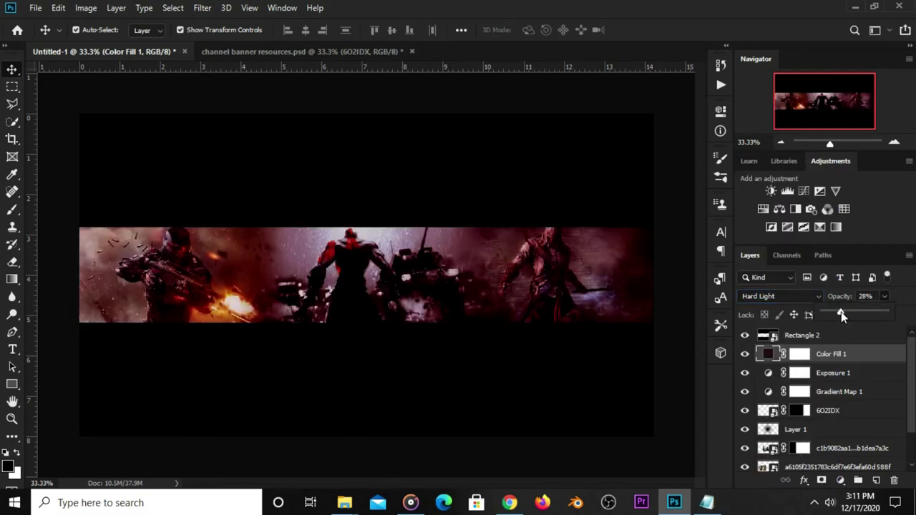
{"action": "left_click_drag", "start_coordinate": [839, 316], "coordinate": [833, 316]}
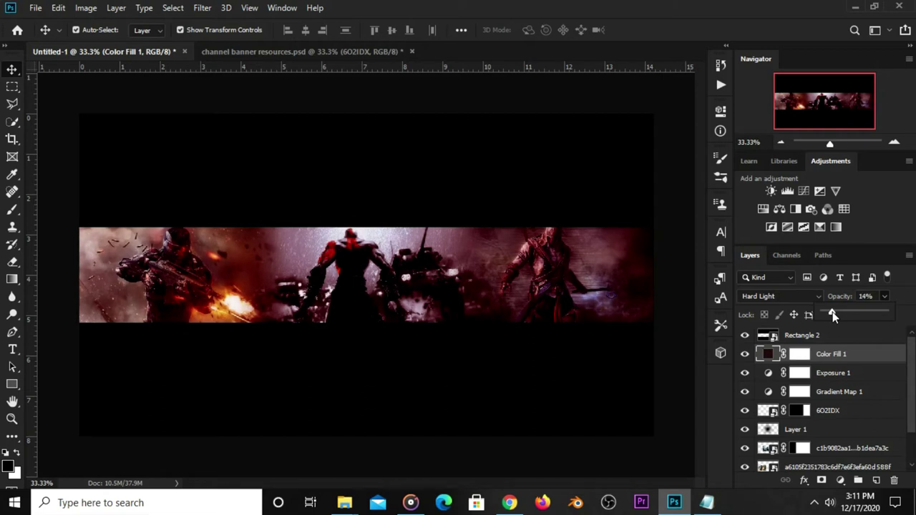
{"action": "left_click", "coordinate": [876, 294]}
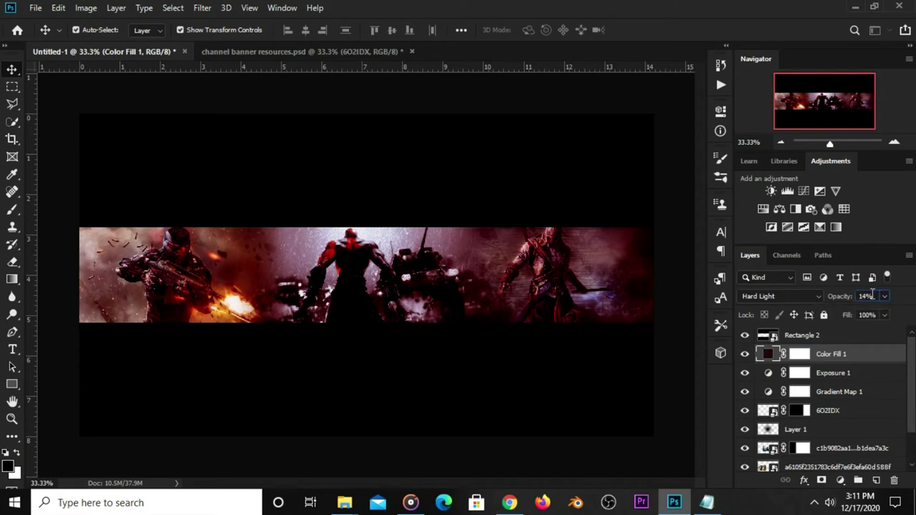
{"action": "type", "text": "1"}
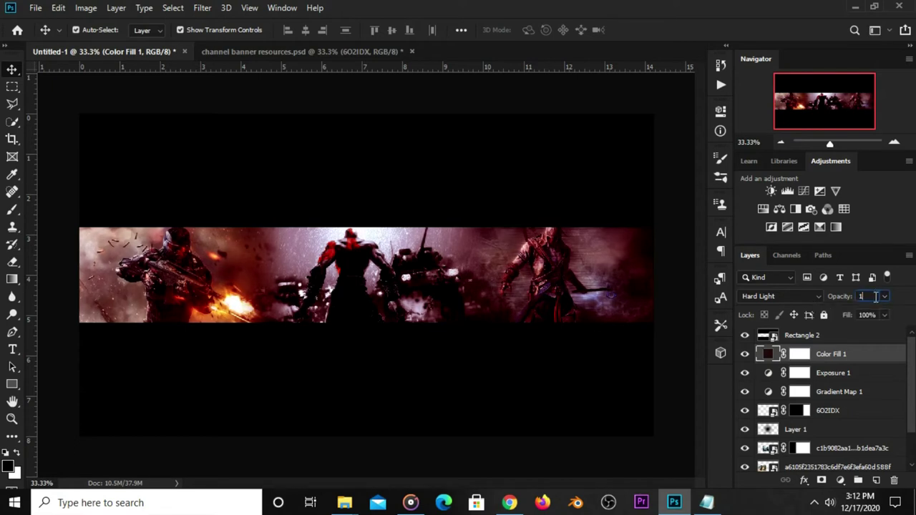
{"action": "type", "text": "5"}
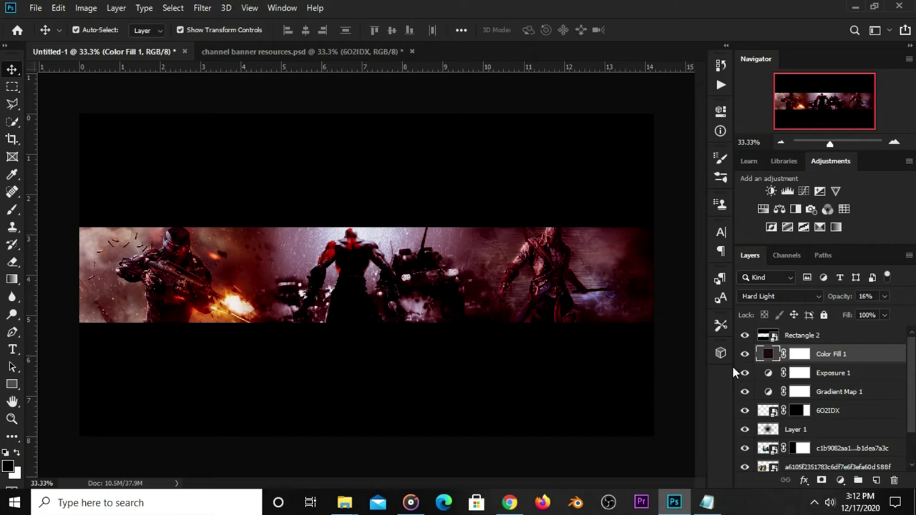
Add a Levels adjustment with the output white level lowered to 155.
{"action": "left_click", "coordinate": [746, 355]}
{"action": "left_click", "coordinate": [746, 355]}
{"action": "left_click", "coordinate": [841, 480]}
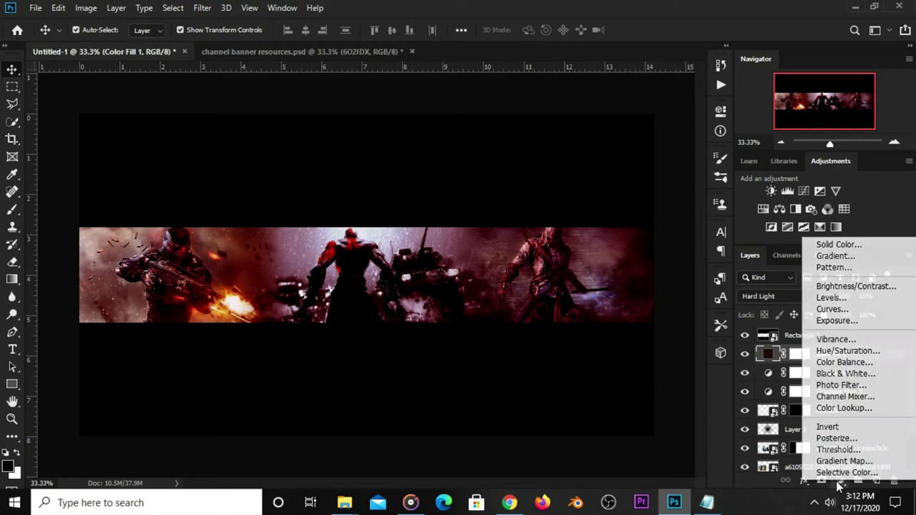
{"action": "left_click", "coordinate": [832, 298]}
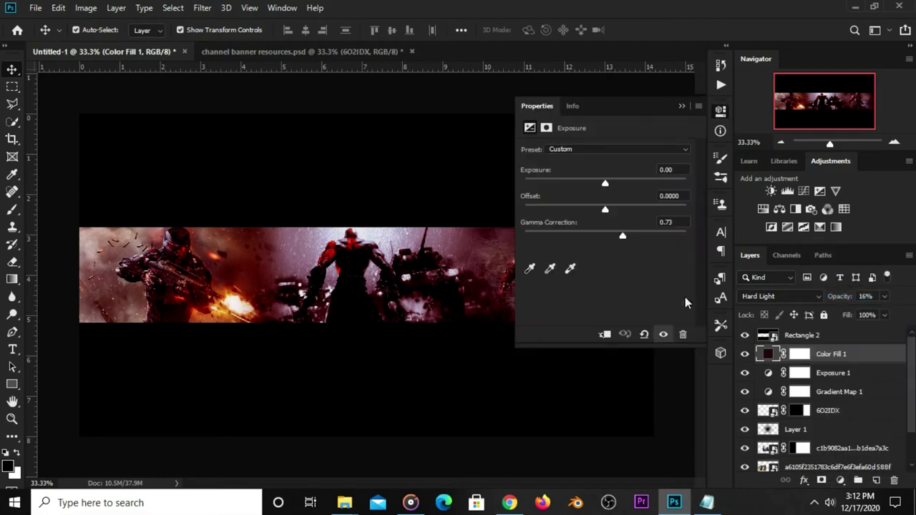
{"action": "left_click_drag", "start_coordinate": [684, 285], "coordinate": [631, 288]}
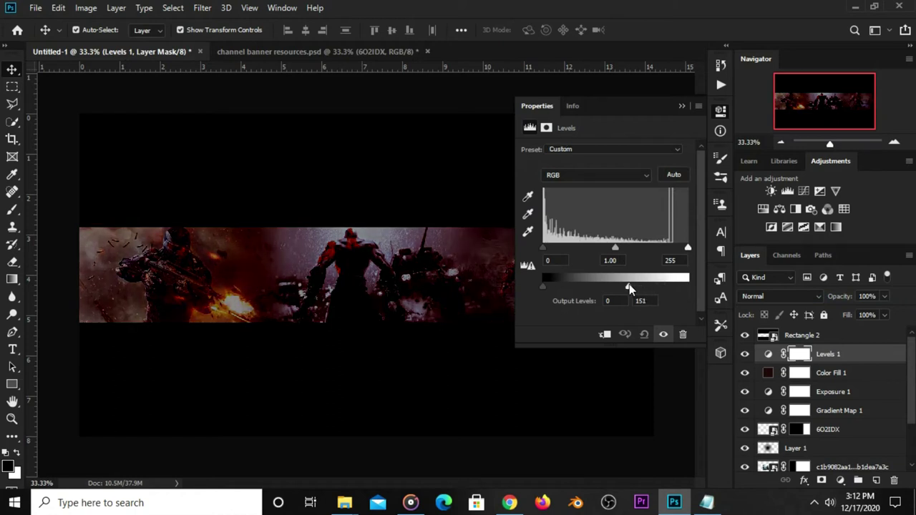
{"action": "left_click", "coordinate": [681, 107]}
{"action": "left_click", "coordinate": [744, 354]}
{"action": "left_click", "coordinate": [744, 354]}
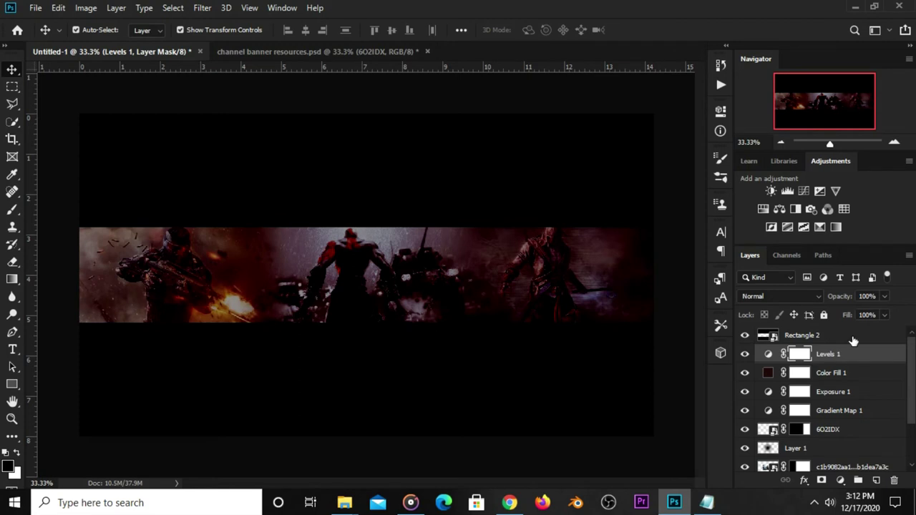
Reduce the Levels 1 layer's opacity to about 43%.
{"action": "left_click", "coordinate": [885, 296]}
{"action": "left_click_drag", "start_coordinate": [859, 315], "coordinate": [855, 315]}
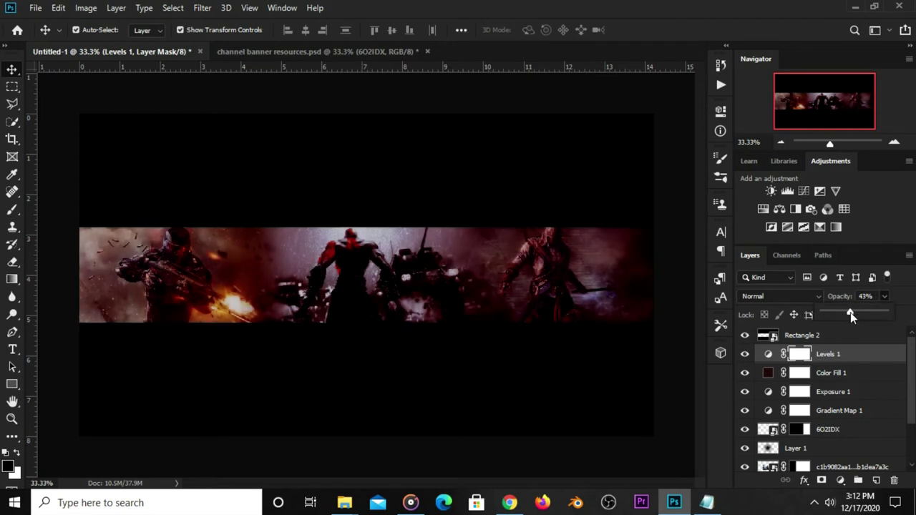
{"action": "left_click", "coordinate": [692, 377]}
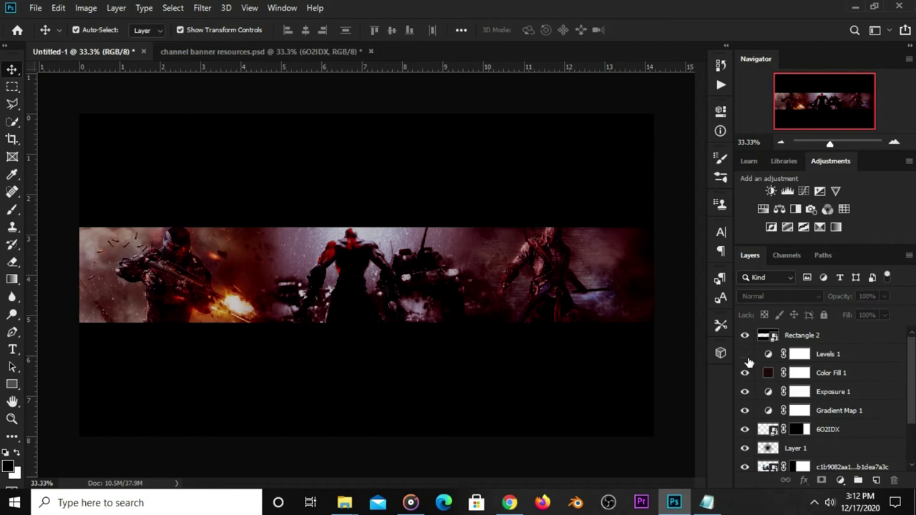
Copy the word 'Gaming' from the banner notes and return to the banner document.
{"action": "left_click", "coordinate": [745, 354]}
{"action": "left_click", "coordinate": [707, 503]}
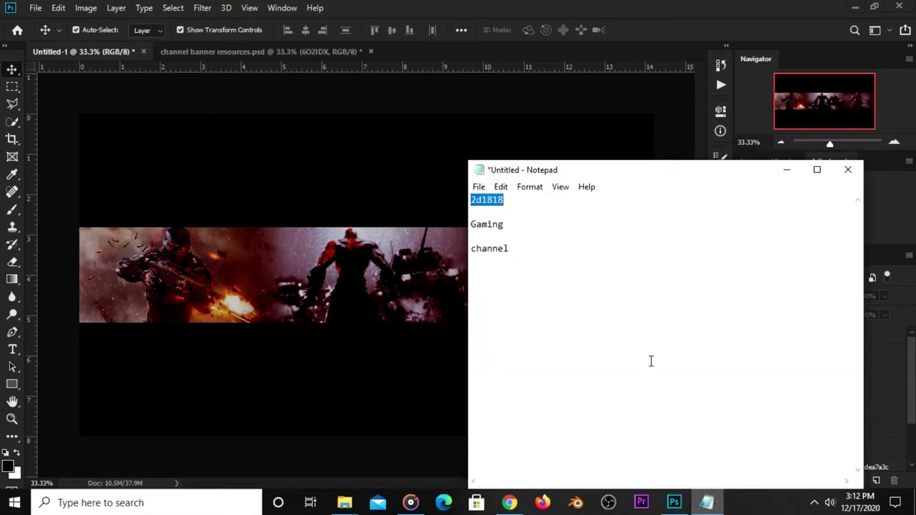
{"action": "double_click", "coordinate": [512, 225]}
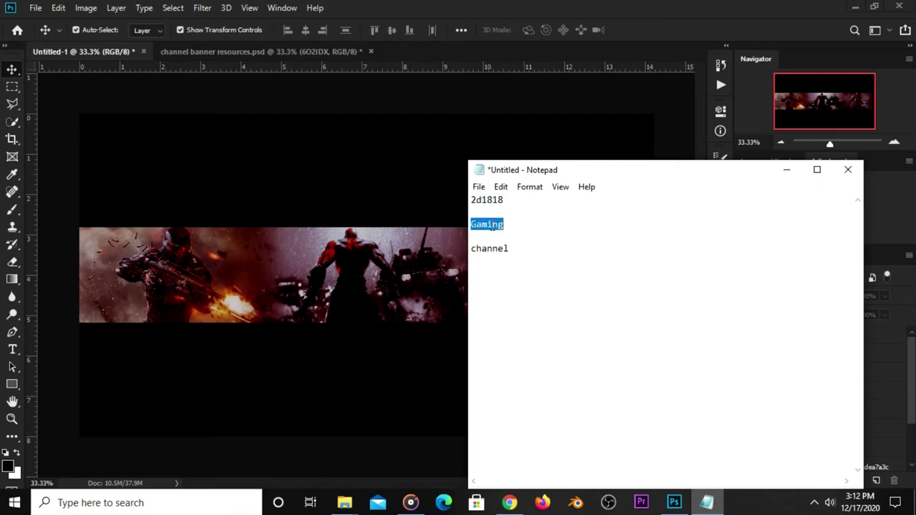
{"action": "right_click", "coordinate": [491, 226]}
{"action": "left_click", "coordinate": [526, 268]}
{"action": "left_click", "coordinate": [642, 38]}
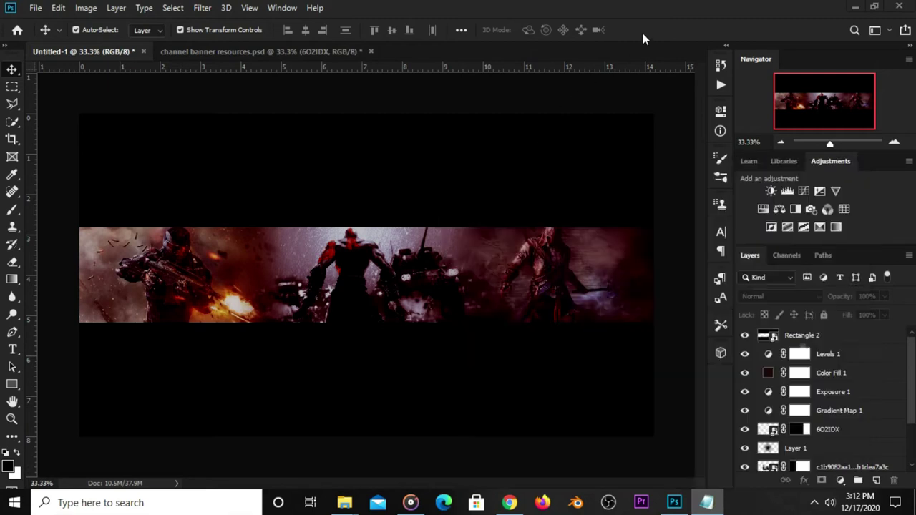
Choose the Horizontal Type Tool with white #ffffff as the text colour.
{"action": "left_click", "coordinate": [12, 350]}
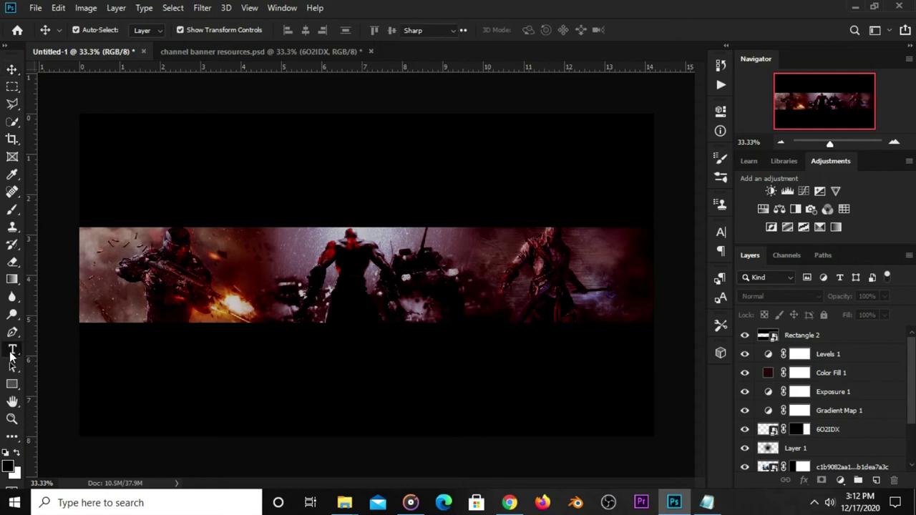
{"action": "right_click", "coordinate": [10, 356]}
{"action": "left_click", "coordinate": [52, 348]}
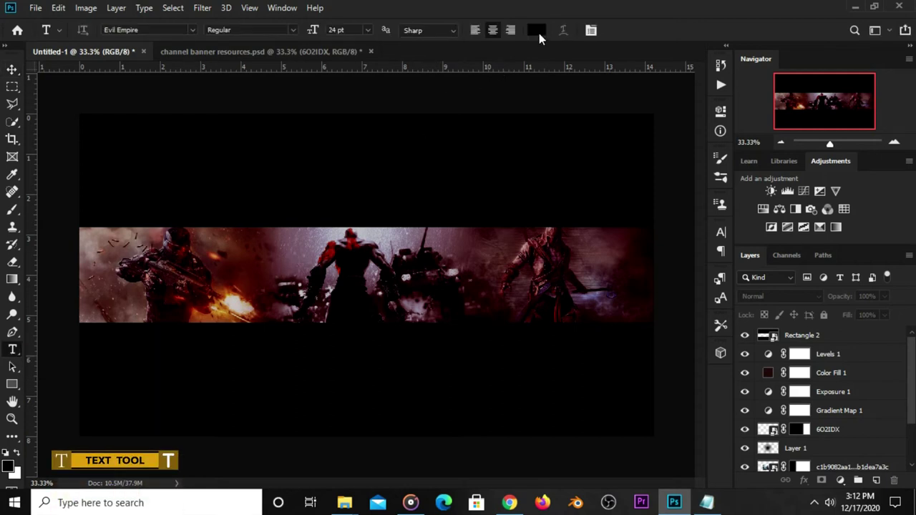
{"action": "left_click", "coordinate": [536, 30]}
{"action": "type", "text": "ffffff"}
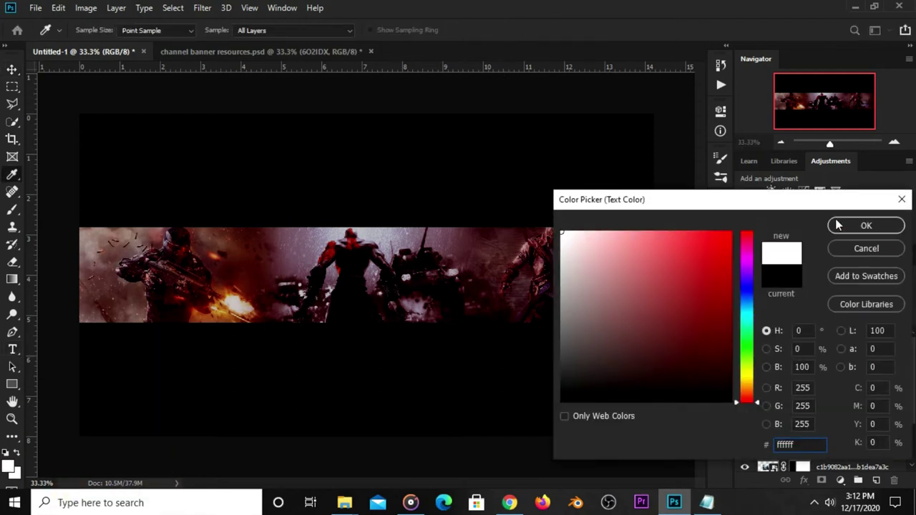
{"action": "left_click", "coordinate": [839, 225]}
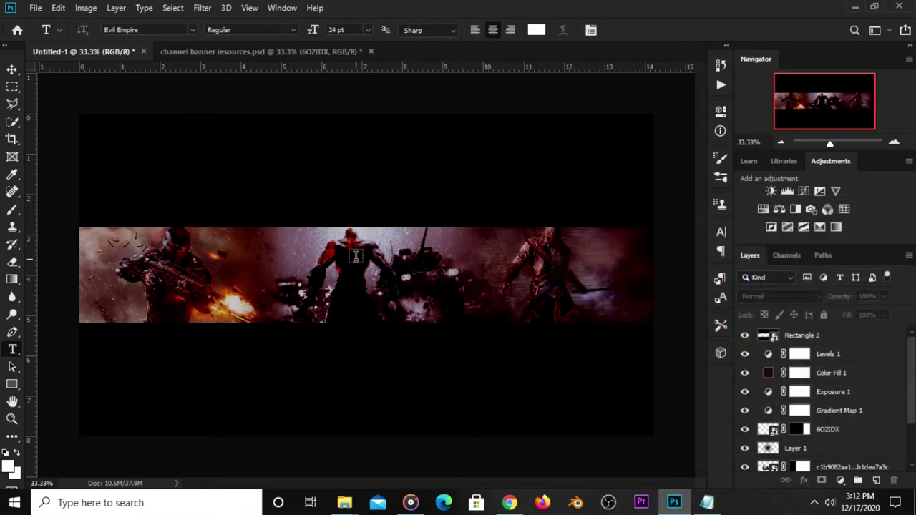
Type GAMING at the banner centre and commit the text layer.
{"action": "left_click", "coordinate": [355, 256]}
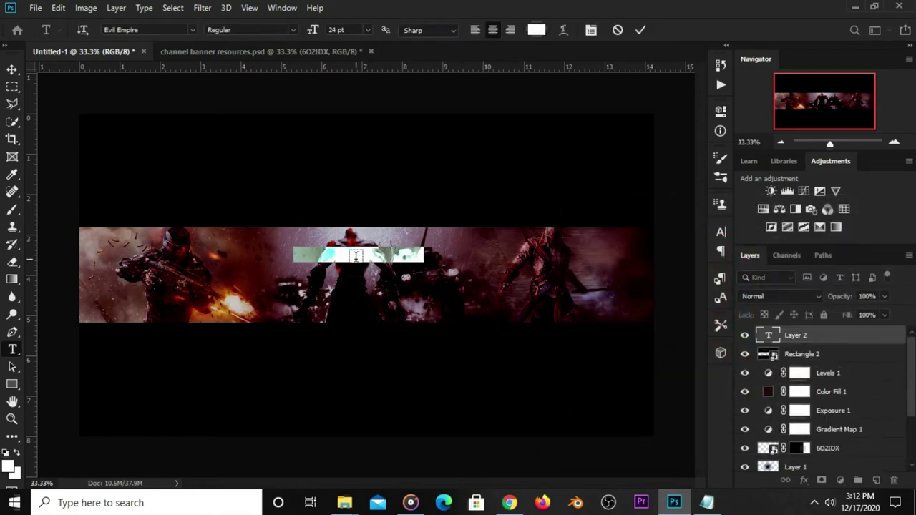
{"action": "type", "text": "GAMING"}
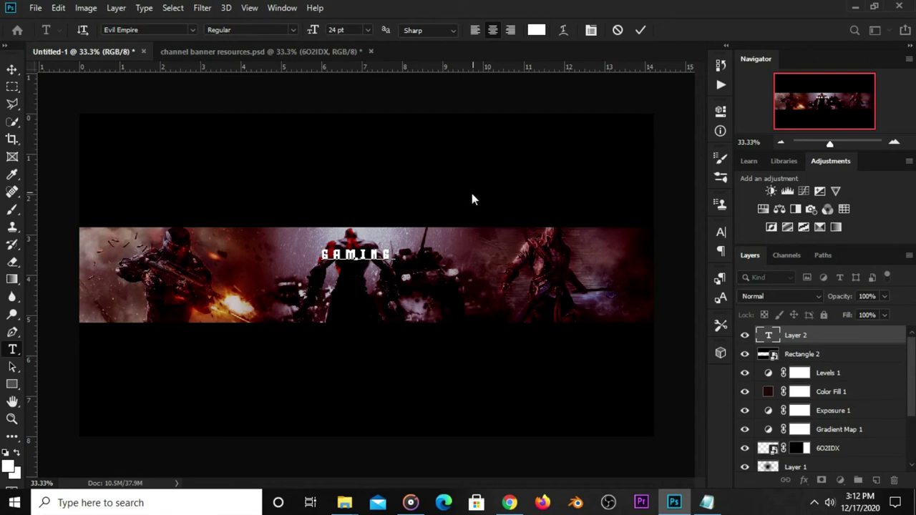
{"action": "left_click", "coordinate": [639, 31]}
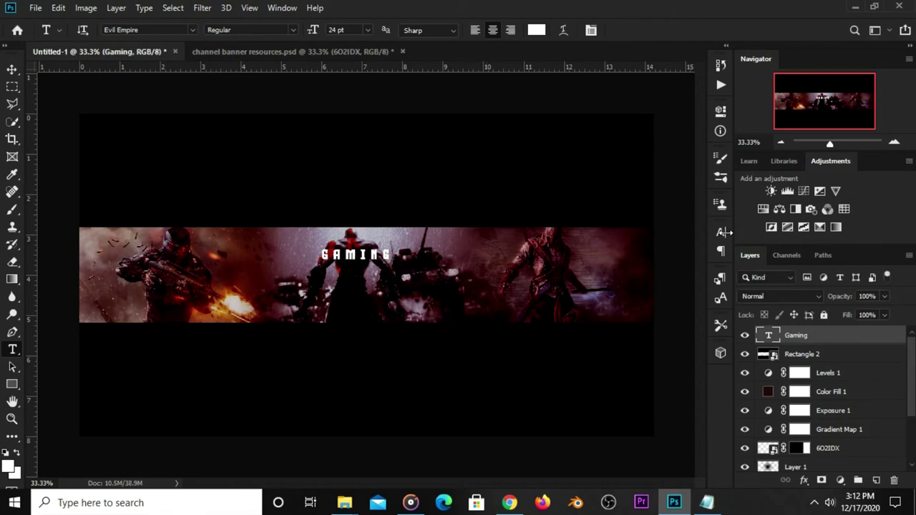
{"action": "left_click", "coordinate": [721, 232]}
In the Character panel, set GAMING's tracking to 0 and its font size to 130 pt.
{"action": "left_click", "coordinate": [697, 280]}
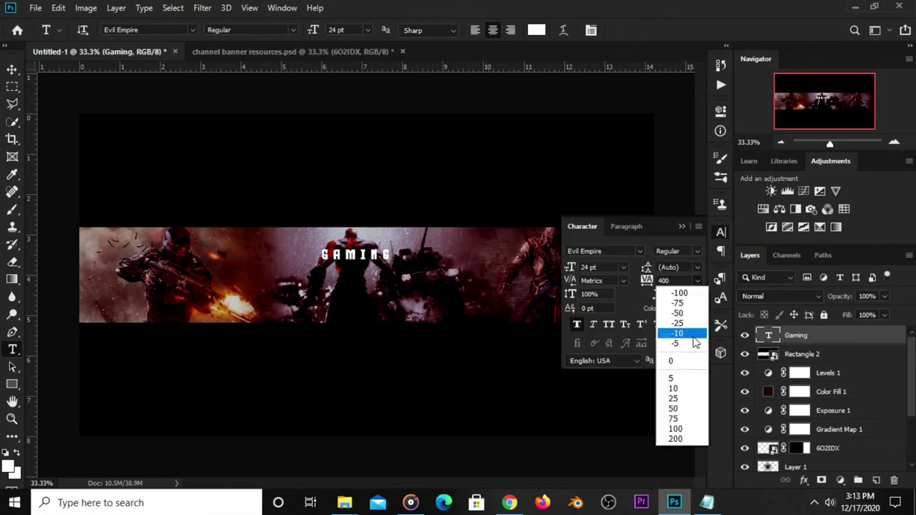
{"action": "left_click", "coordinate": [684, 359]}
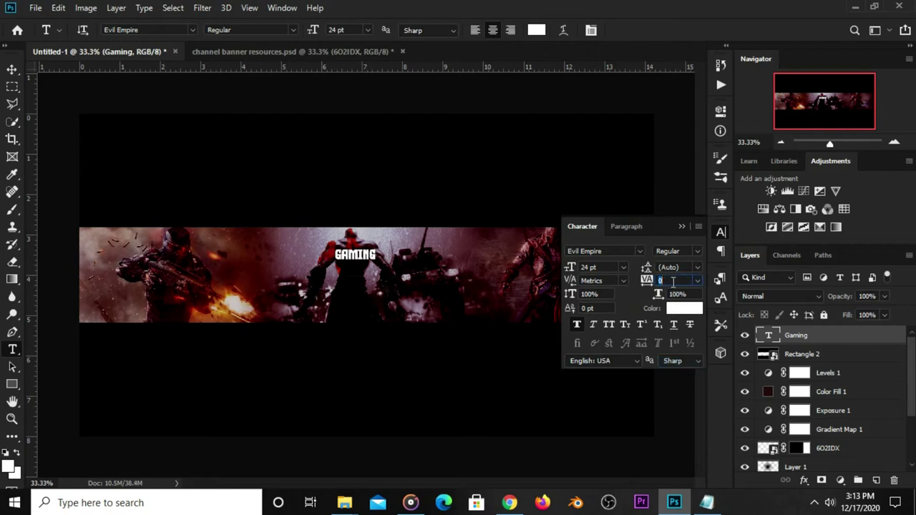
{"action": "left_click", "coordinate": [604, 267]}
{"action": "type", "text": "130"}
{"action": "key", "text": "Return"}
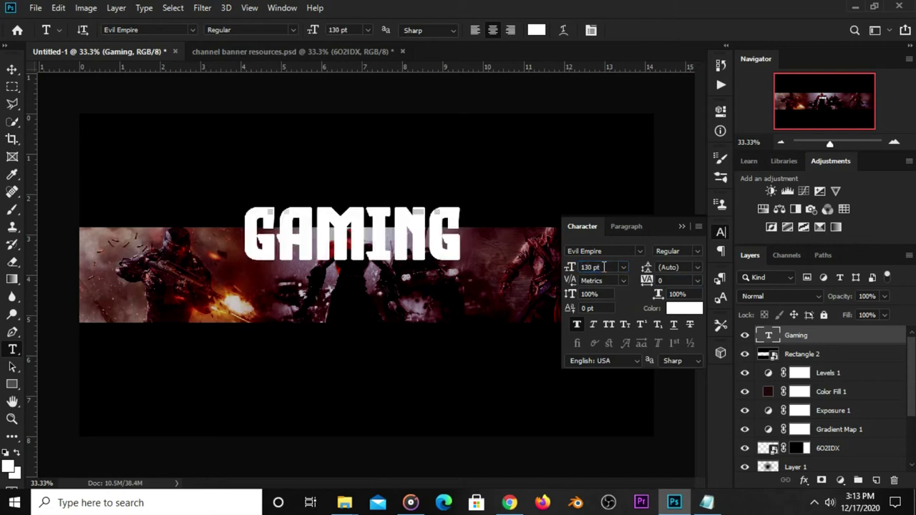
{"action": "double_click", "coordinate": [613, 251]}
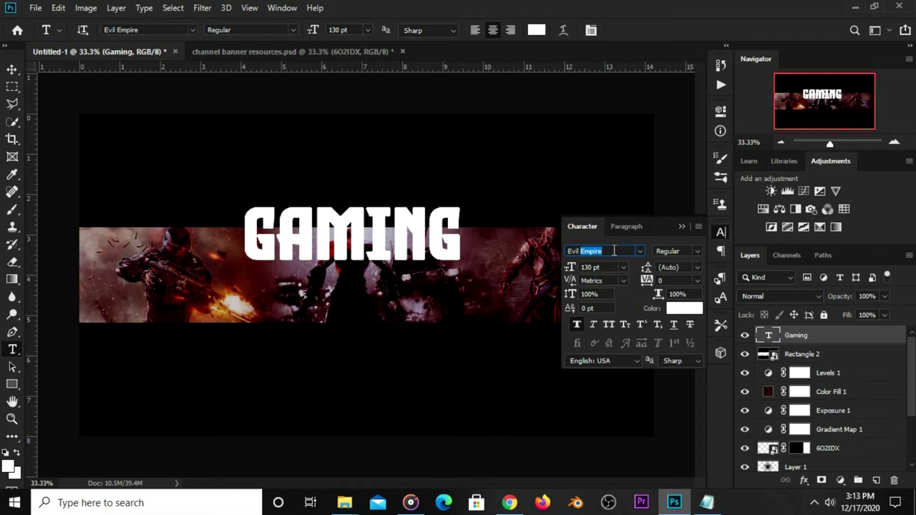
{"action": "left_click", "coordinate": [681, 227]}
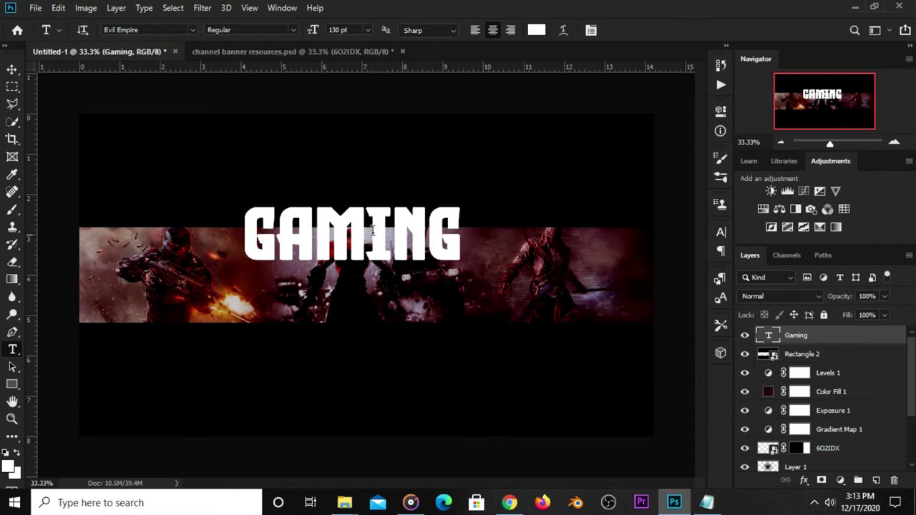
{"action": "left_click", "coordinate": [12, 69]}
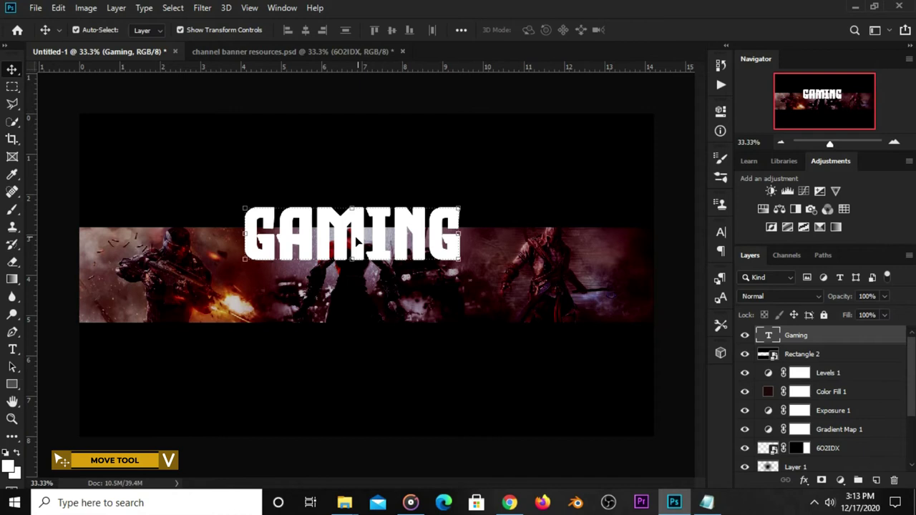
Drag GAMING onto the banner, centre it horizontally, and nudge it slightly down.
{"action": "left_click_drag", "start_coordinate": [356, 242], "coordinate": [386, 259]}
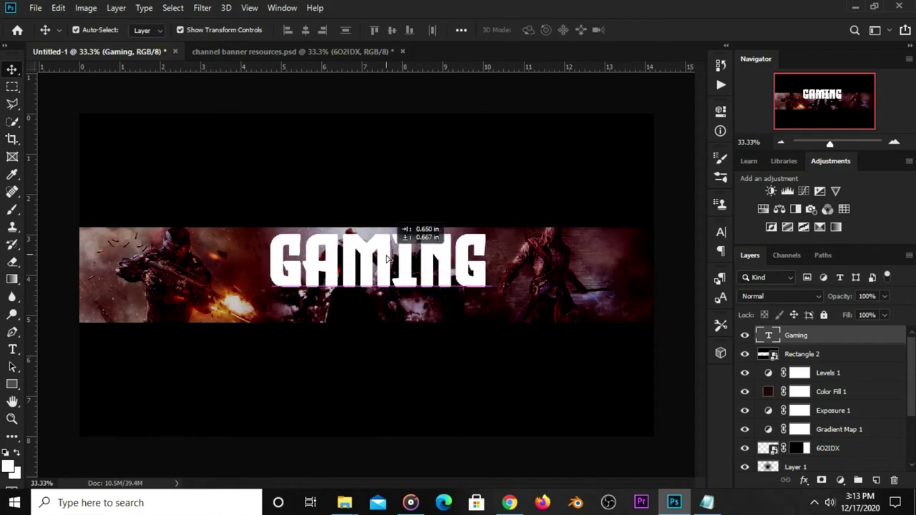
{"action": "key", "text": "ctrl+a"}
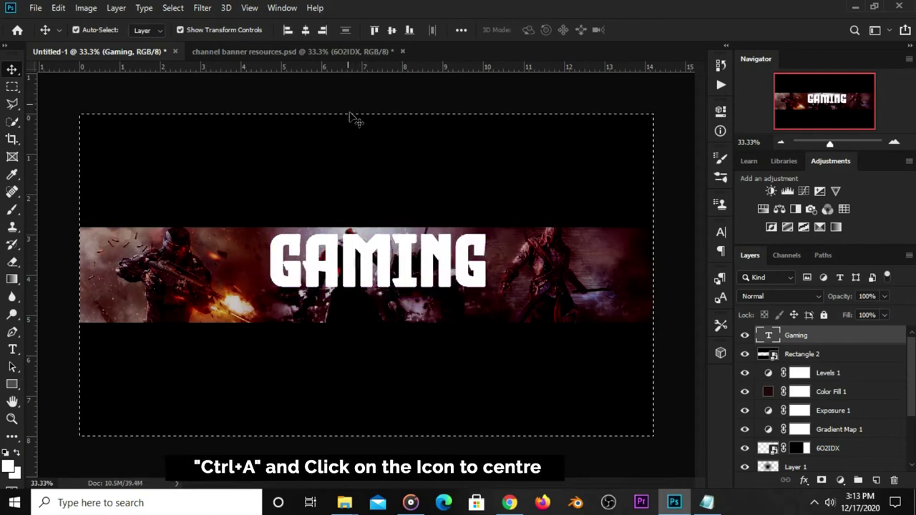
{"action": "left_click", "coordinate": [306, 30]}
{"action": "key", "text": "ctrl+d"}
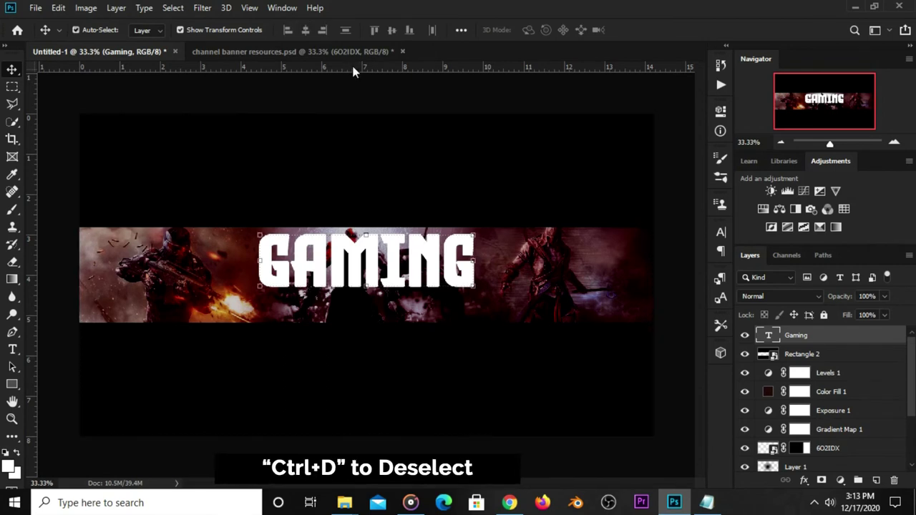
{"action": "key", "text": "shift+Down"}
{"action": "key", "text": "shift+Down"}
{"action": "key", "text": "shift+Down"}
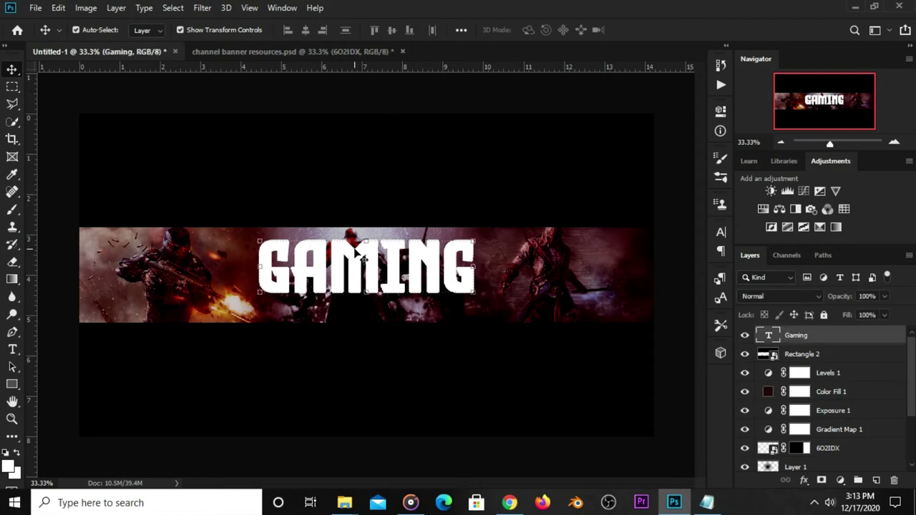
Move the Gaming layer below Rectangle 2 in the layer stack.
{"action": "left_click", "coordinate": [745, 335]}
{"action": "left_click", "coordinate": [745, 335]}
{"action": "left_click_drag", "start_coordinate": [806, 336], "coordinate": [809, 358]}
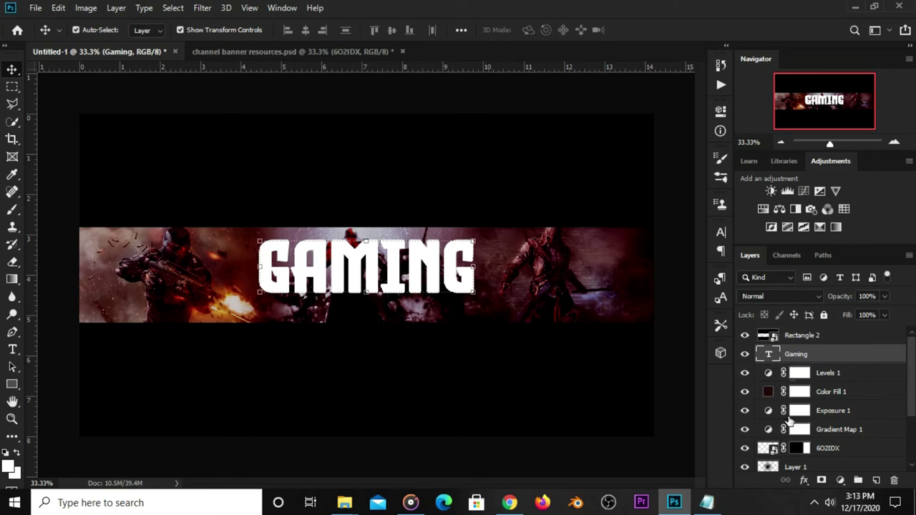
{"action": "left_click", "coordinate": [804, 481]}
{"action": "key", "text": "Escape"}
{"action": "key", "text": "h"}
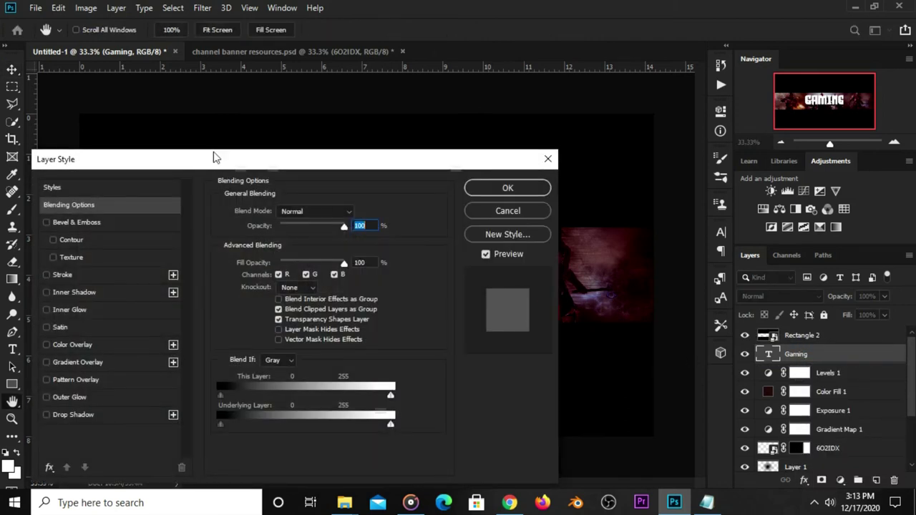
Add a Gradient Overlay to GAMING and set its left stop to dark red #8c0a0a.
{"action": "left_click_drag", "start_coordinate": [206, 167], "coordinate": [356, 91]}
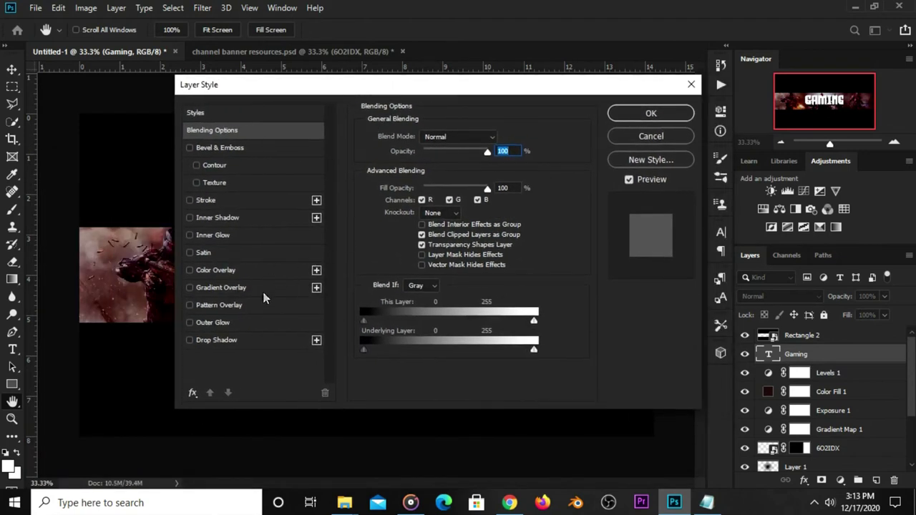
{"action": "left_click", "coordinate": [243, 287]}
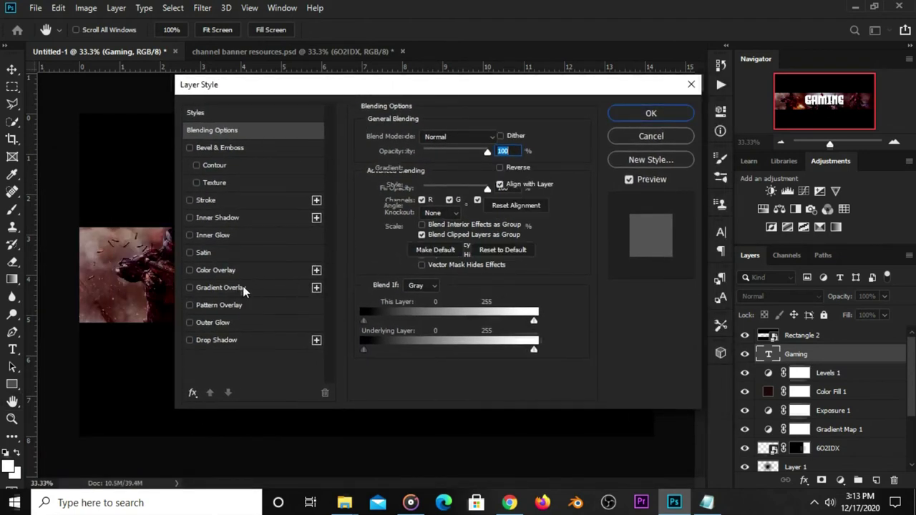
{"action": "left_click", "coordinate": [452, 170]}
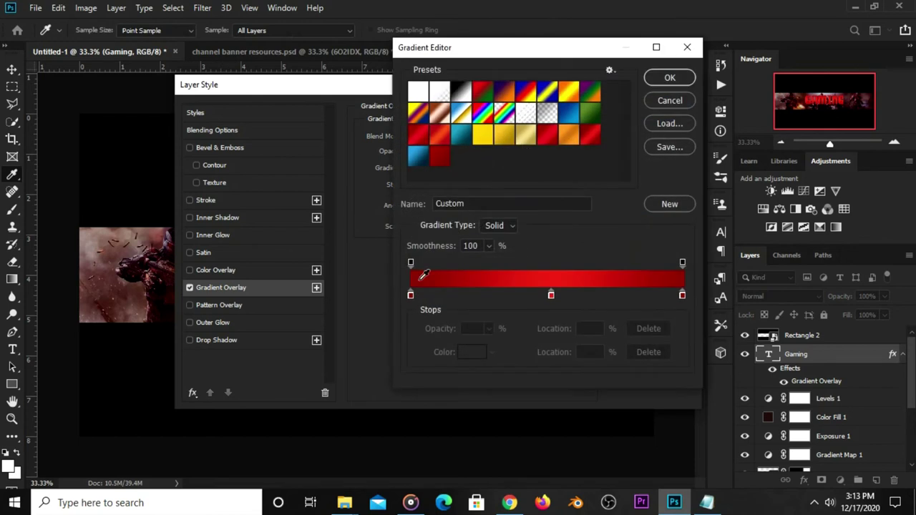
{"action": "left_click", "coordinate": [410, 295]}
{"action": "left_click", "coordinate": [472, 352]}
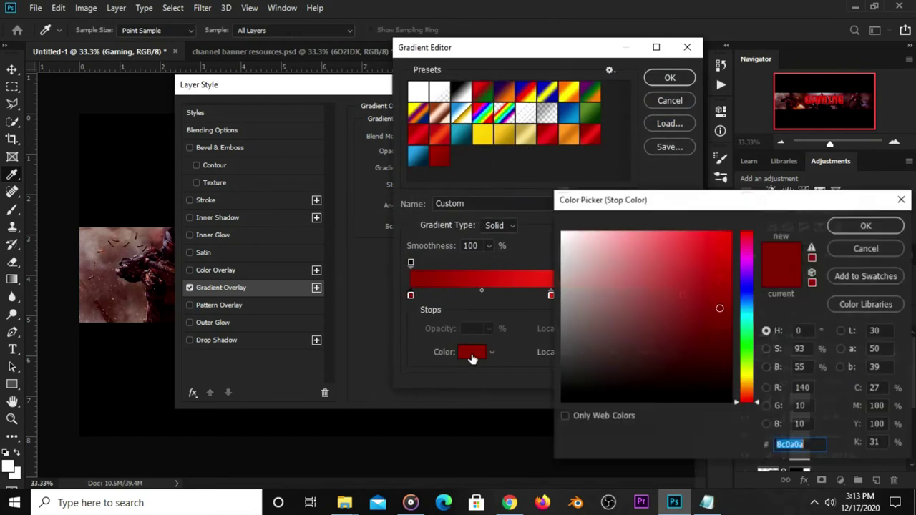
{"action": "left_click", "coordinate": [866, 226]}
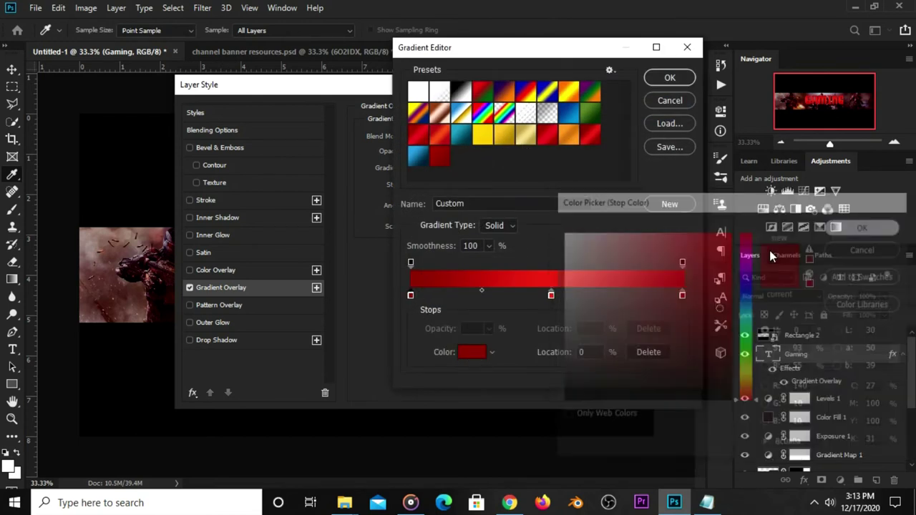
Set the middle stop to #e72c1d at 52% and the right stop to #920b0b.
{"action": "left_click", "coordinate": [552, 296]}
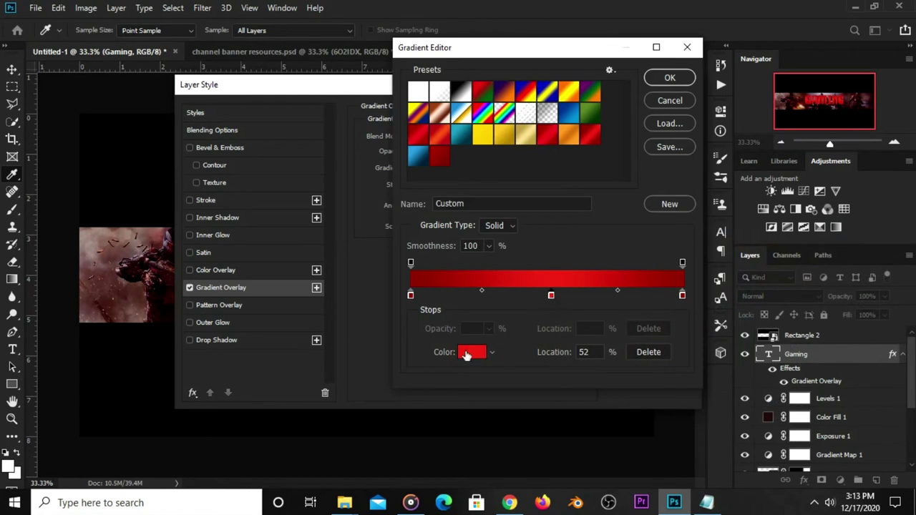
{"action": "left_click", "coordinate": [472, 352]}
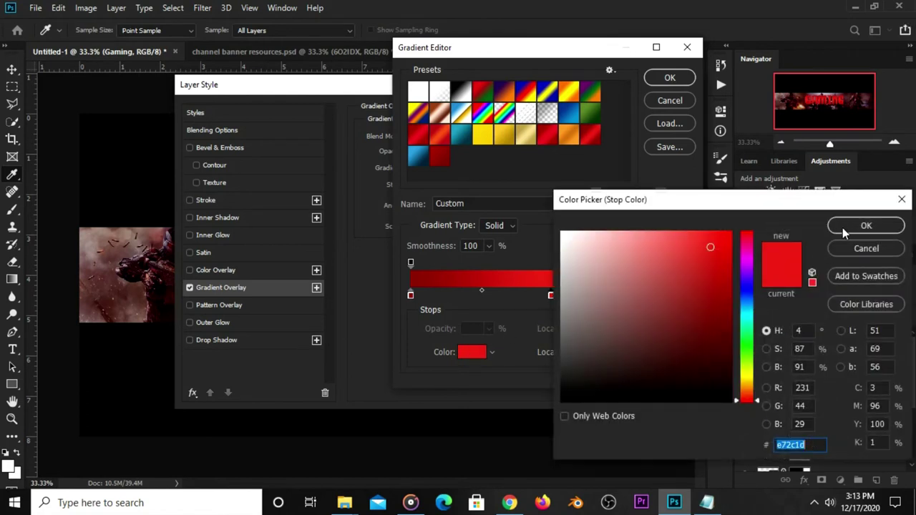
{"action": "left_click", "coordinate": [859, 226]}
{"action": "left_click", "coordinate": [683, 295]}
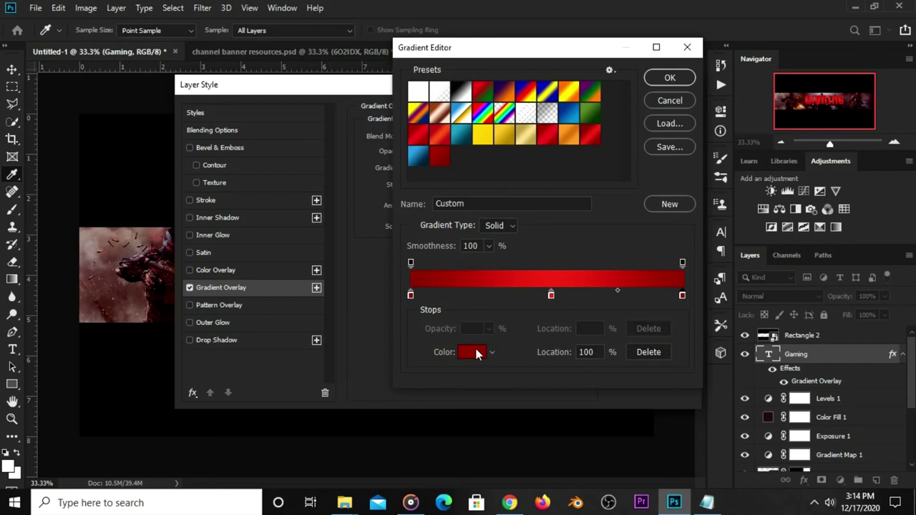
{"action": "left_click", "coordinate": [476, 352]}
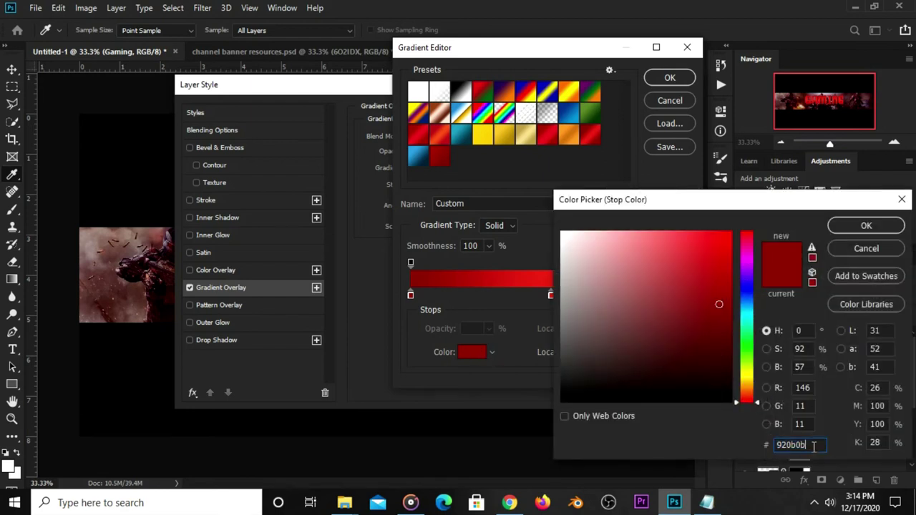
{"action": "left_click", "coordinate": [834, 226]}
{"action": "left_click", "coordinate": [659, 79]}
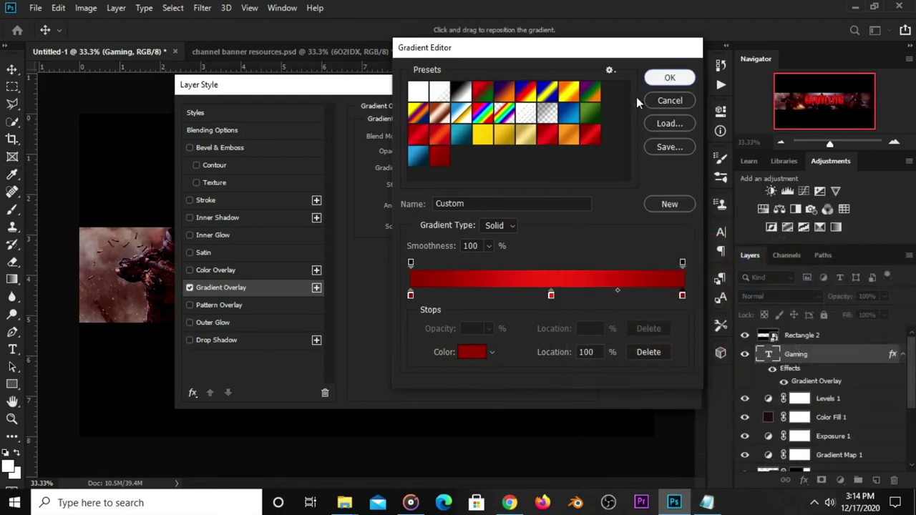
Set the gradient overlay angle to 90 and enable Drop Shadow.
{"action": "double_click", "coordinate": [506, 151]}
{"action": "double_click", "coordinate": [453, 205]}
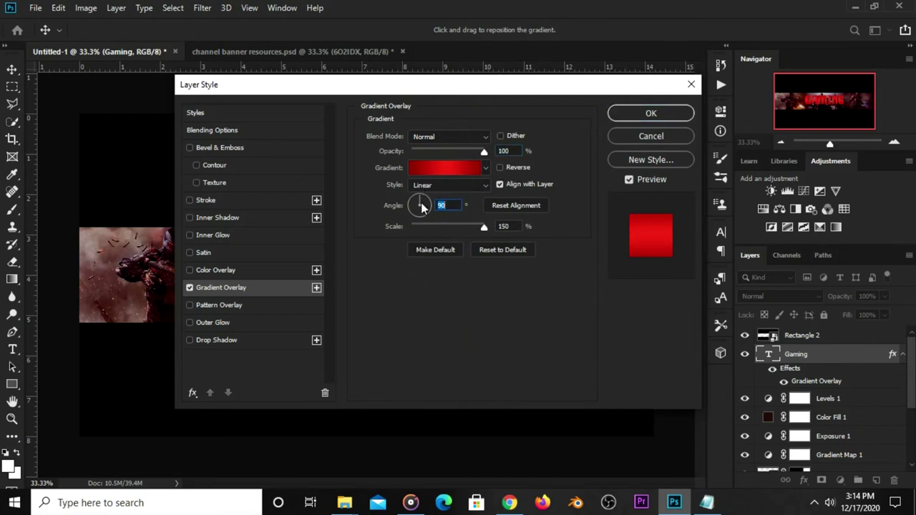
{"action": "left_click", "coordinate": [249, 339]}
Adjust the drop shadow's opacity, angle and spread, then apply the layer style.
{"action": "left_click", "coordinate": [503, 155]}
{"action": "left_click", "coordinate": [453, 176]}
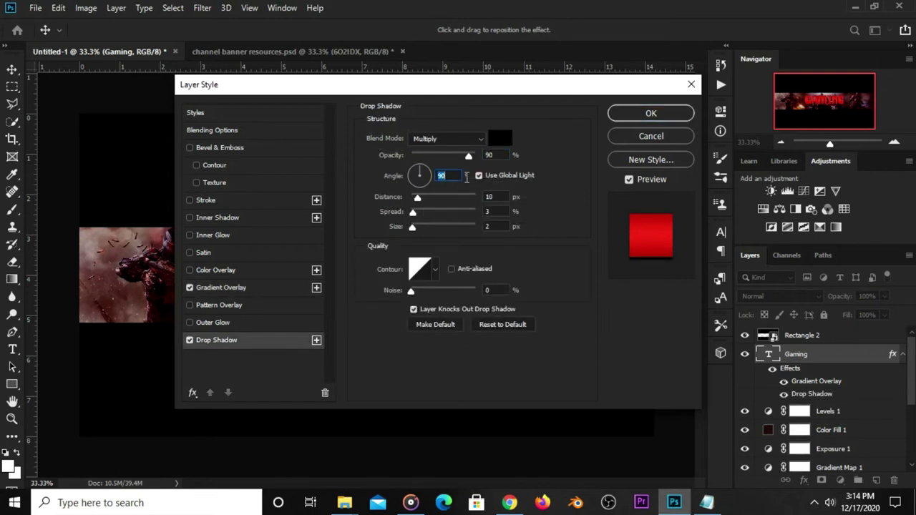
{"action": "left_click", "coordinate": [500, 211]}
{"action": "left_click", "coordinate": [631, 114]}
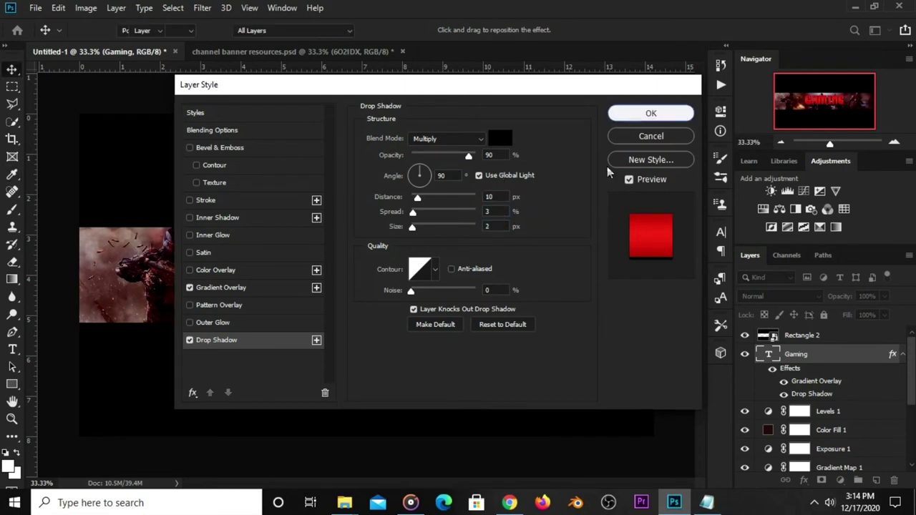
Re-centre the GAMING text layer horizontally on the canvas.
{"action": "left_click", "coordinate": [365, 293]}
{"action": "key", "text": "ctrl+a"}
{"action": "left_click", "coordinate": [304, 33]}
{"action": "key", "text": "ctrl+d"}
{"action": "left_click", "coordinate": [773, 361], "text": "ctrl"}
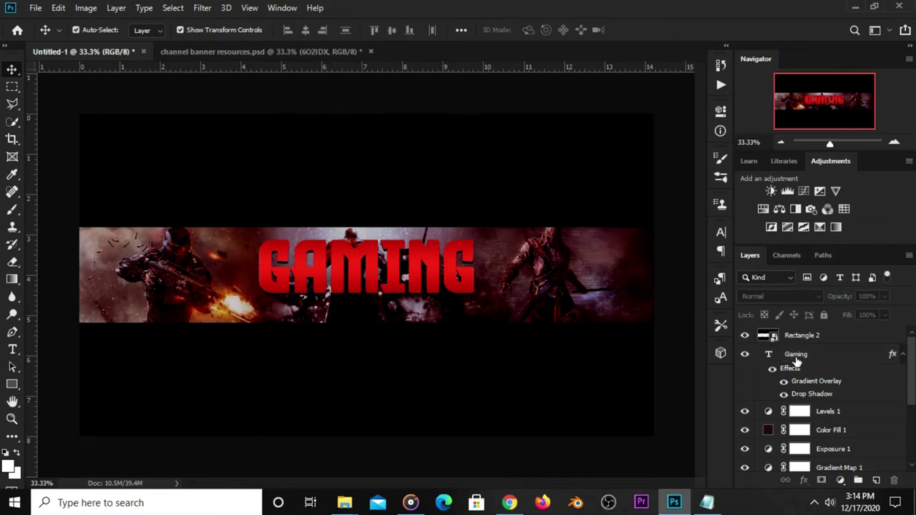
{"action": "left_click", "coordinate": [772, 361]}
Load the GAMING letters as a selection, contract it by 3 px, and add Layer 2.
{"action": "left_click", "coordinate": [770, 358], "text": "ctrl"}
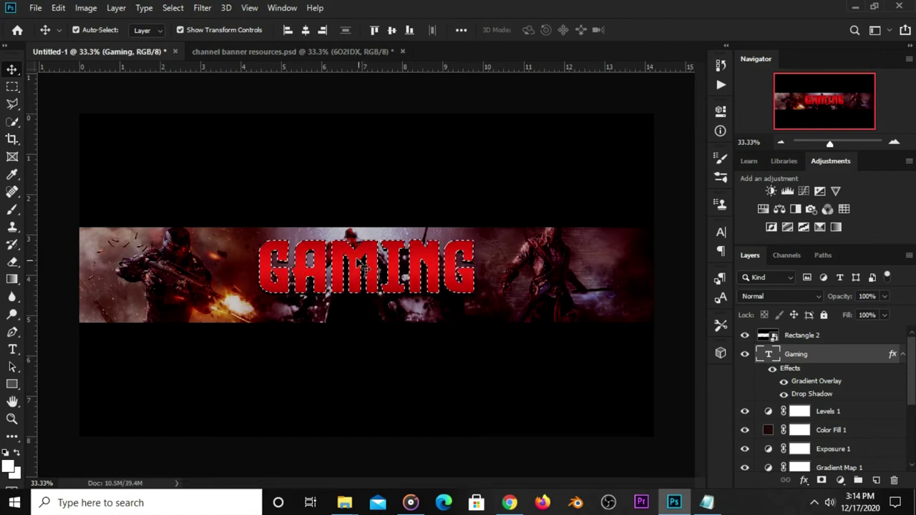
{"action": "left_click", "coordinate": [174, 8]}
{"action": "mouse_move", "coordinate": [184, 198]}
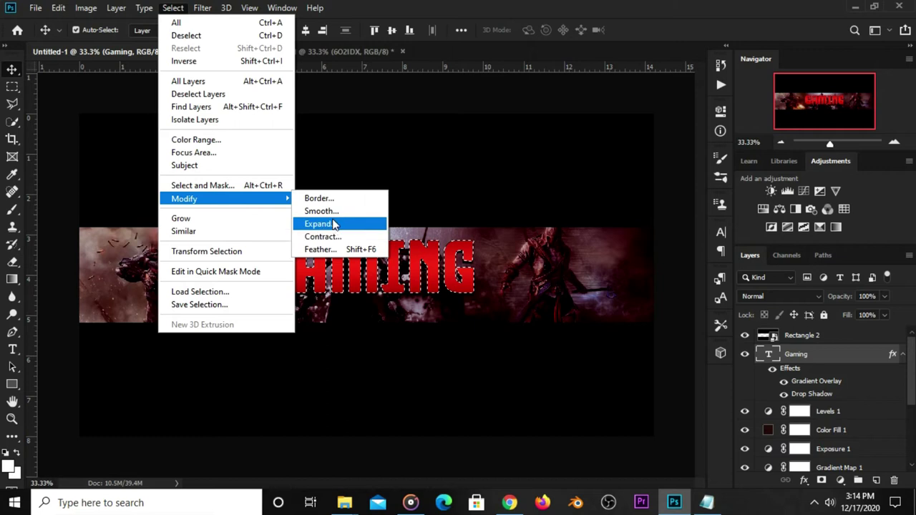
{"action": "left_click", "coordinate": [321, 237]}
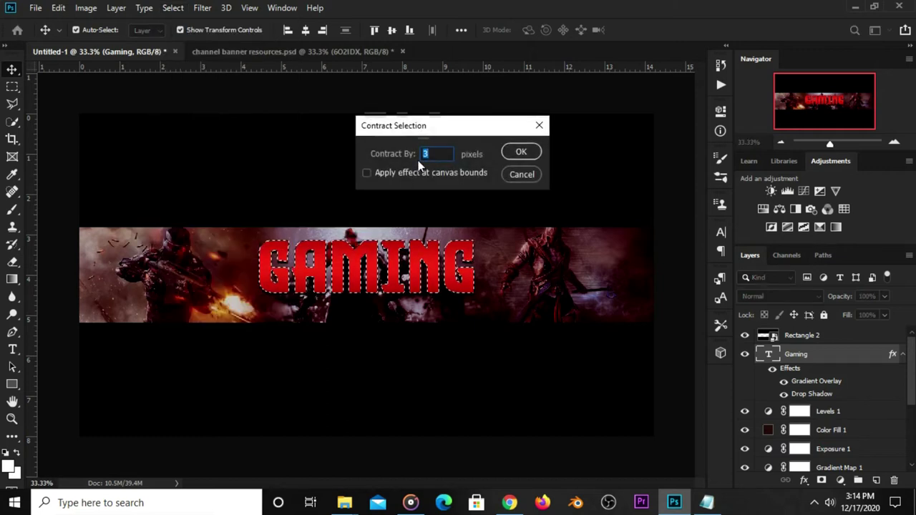
{"action": "left_click", "coordinate": [522, 155]}
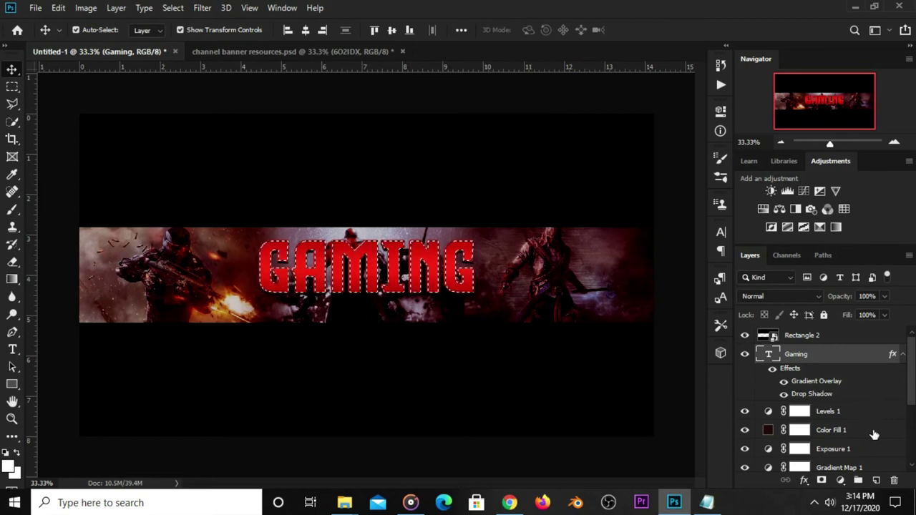
{"action": "left_click", "coordinate": [876, 481]}
{"action": "left_click", "coordinate": [844, 355]}
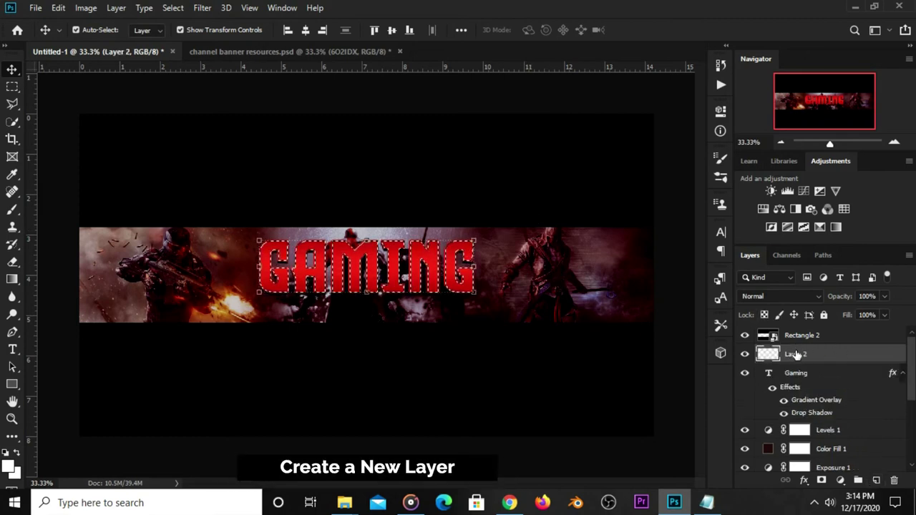
Stroke the contracted lettering selection on Layer 2 with a 3 px white, centred line.
{"action": "right_click", "coordinate": [12, 86]}
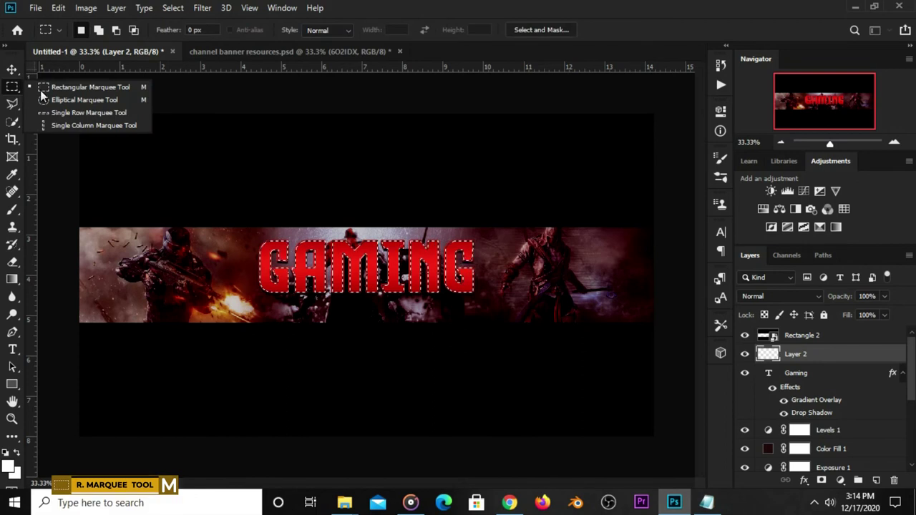
{"action": "left_click", "coordinate": [56, 91]}
{"action": "right_click", "coordinate": [362, 252]}
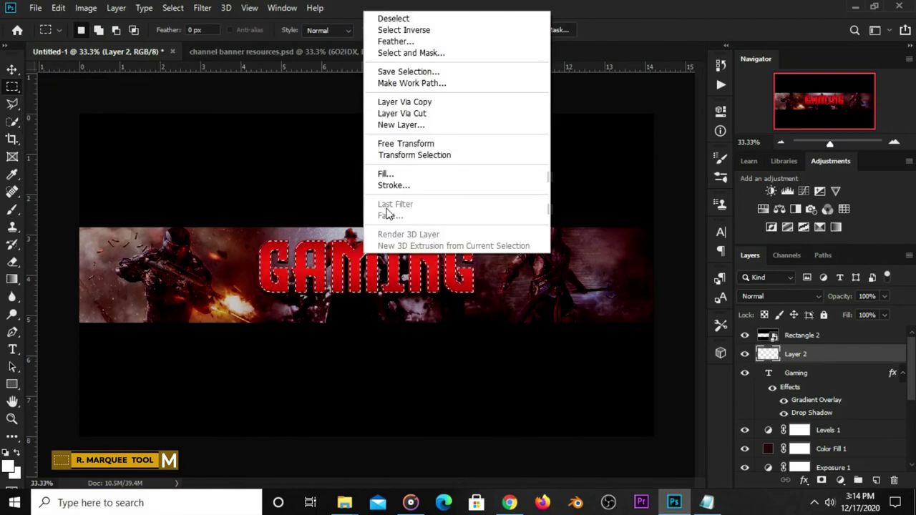
{"action": "left_click", "coordinate": [392, 189]}
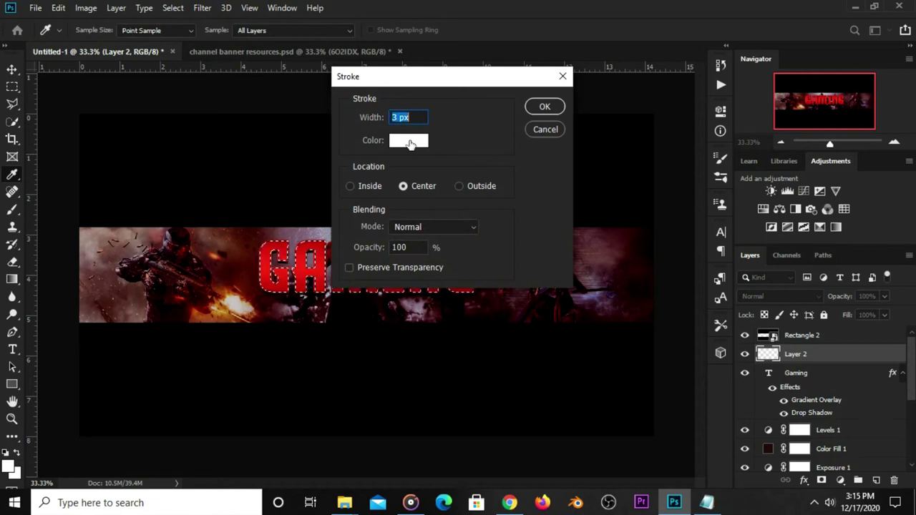
{"action": "left_click", "coordinate": [410, 143]}
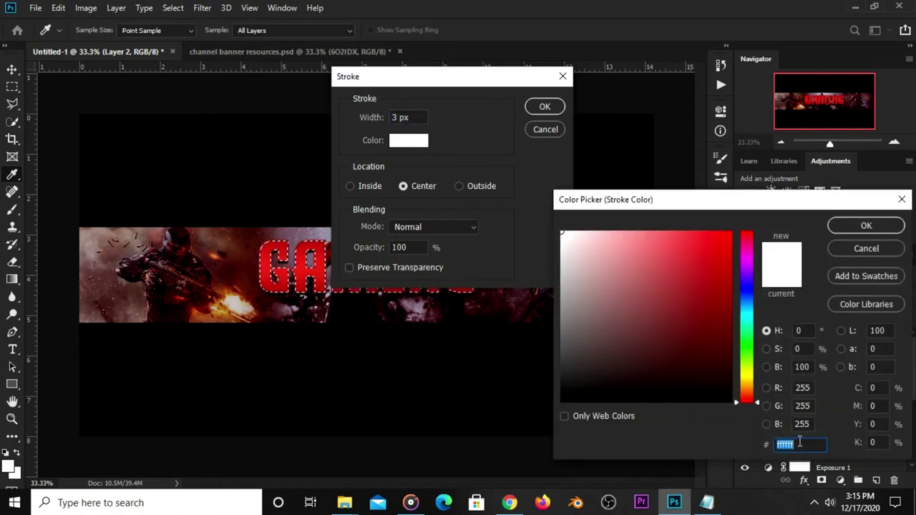
{"action": "left_click", "coordinate": [844, 229]}
{"action": "left_click", "coordinate": [545, 107]}
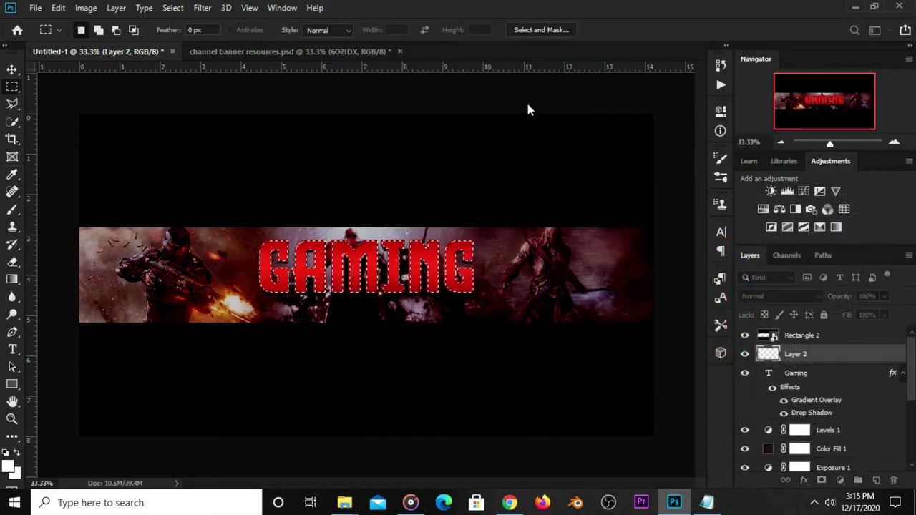
{"action": "left_click", "coordinate": [12, 69]}
Undo back to the 3 px stroke's starting point with the GAMING lettering still selected.
{"action": "left_click", "coordinate": [45, 71]}
{"action": "left_click_drag", "start_coordinate": [274, 133], "coordinate": [278, 131]}
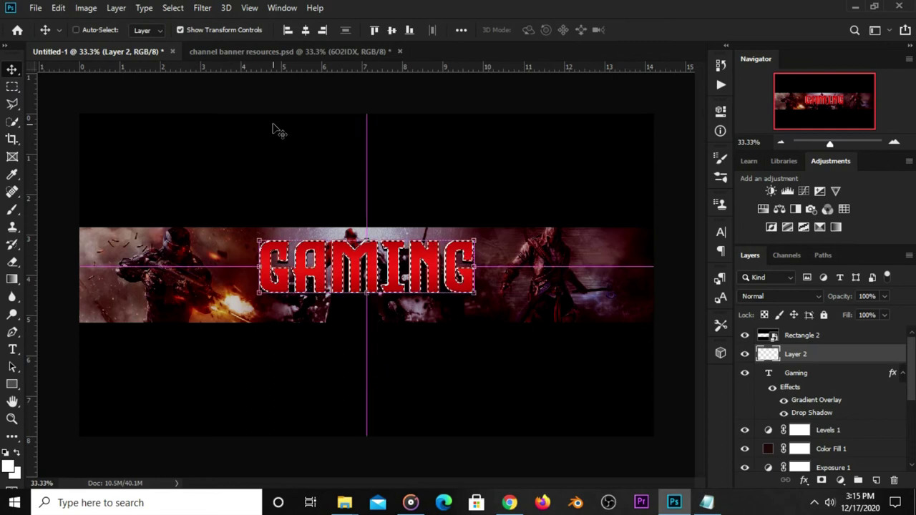
{"action": "key", "text": "ctrl+d"}
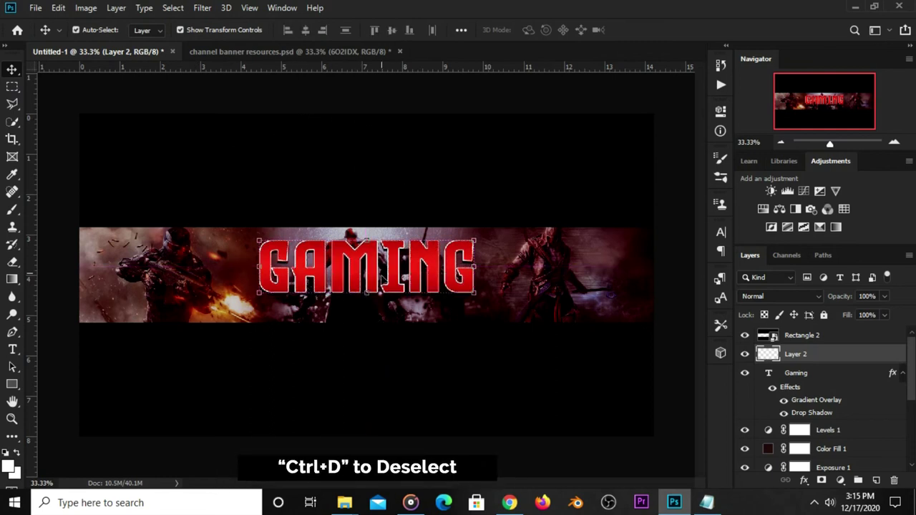
{"action": "scroll", "coordinate": [381, 278], "scroll_direction": "up", "scroll_amount": 2}
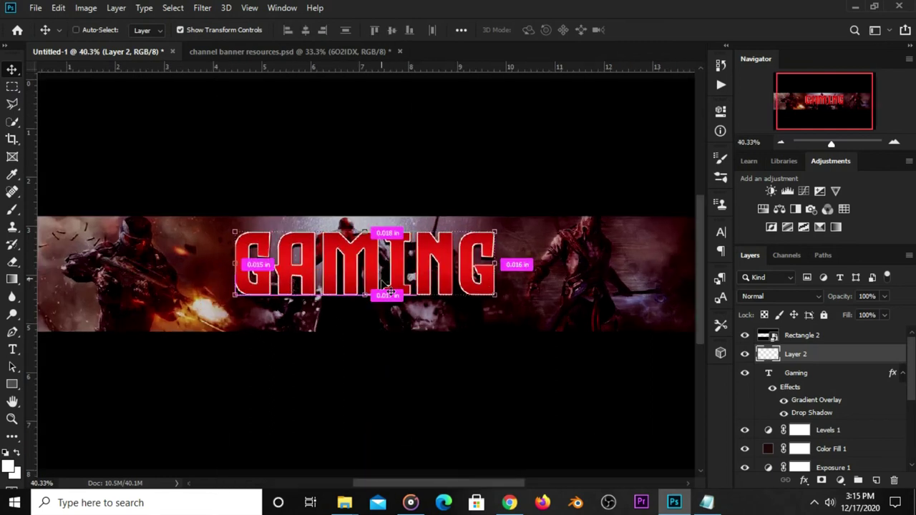
{"action": "scroll", "coordinate": [382, 278], "scroll_direction": "down", "scroll_amount": 2}
{"action": "key", "text": "ctrl+z"}
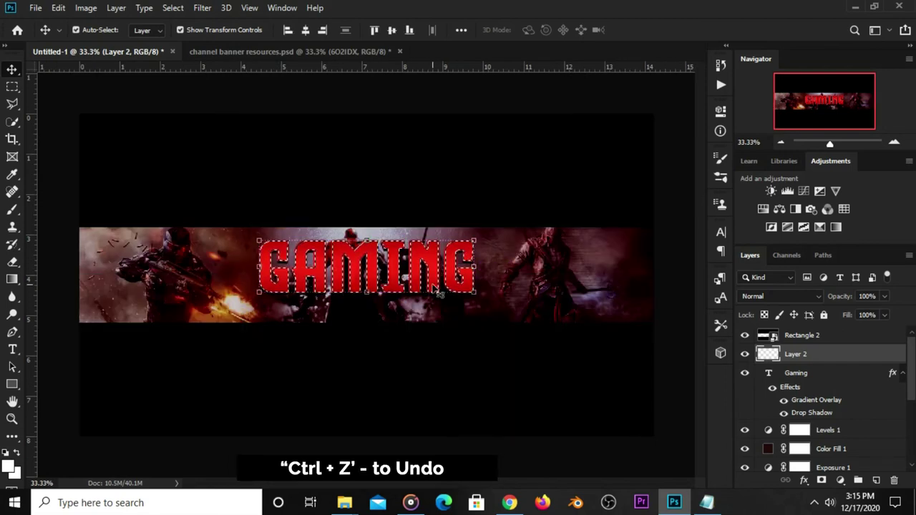
Re-stroke the lettering selection with a 4 px white line and deselect.
{"action": "left_click", "coordinate": [12, 86]}
{"action": "left_click", "coordinate": [57, 87]}
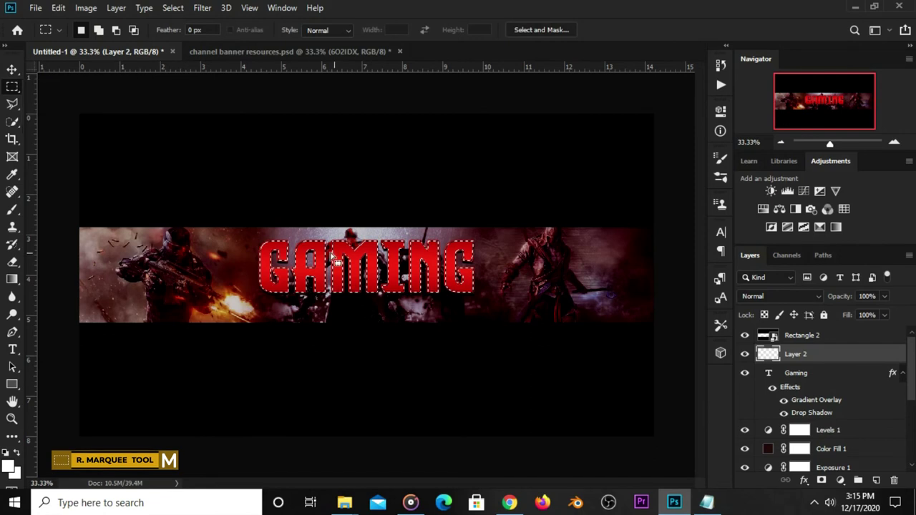
{"action": "right_click", "coordinate": [372, 260]}
{"action": "left_click", "coordinate": [394, 192]}
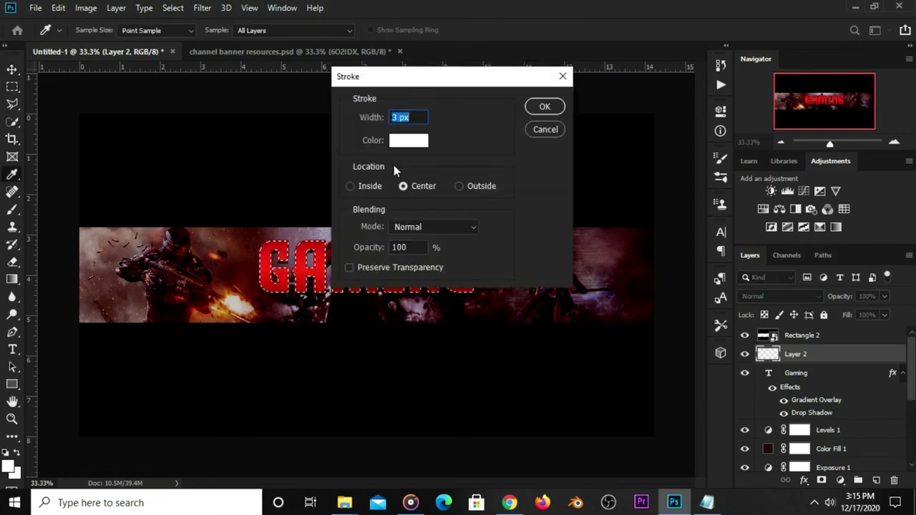
{"action": "type", "text": "4"}
{"action": "left_click", "coordinate": [545, 106]}
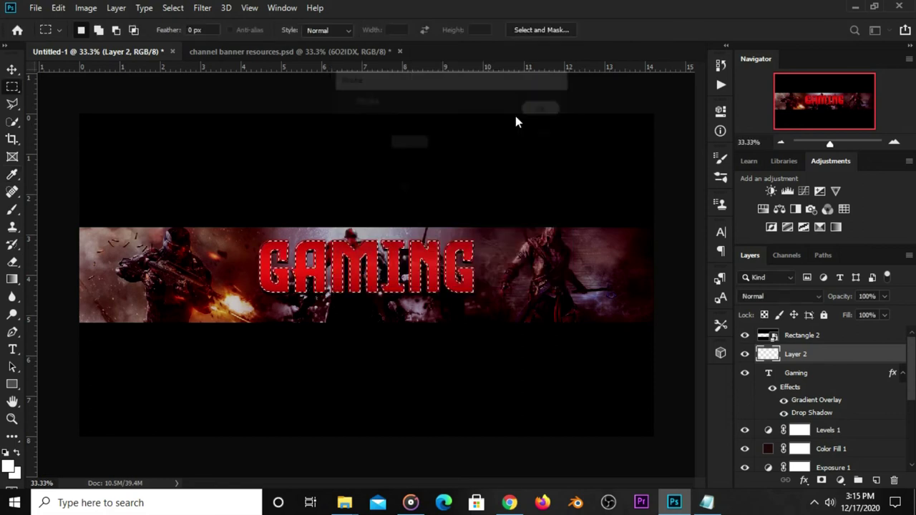
{"action": "key", "text": "ctrl+d"}
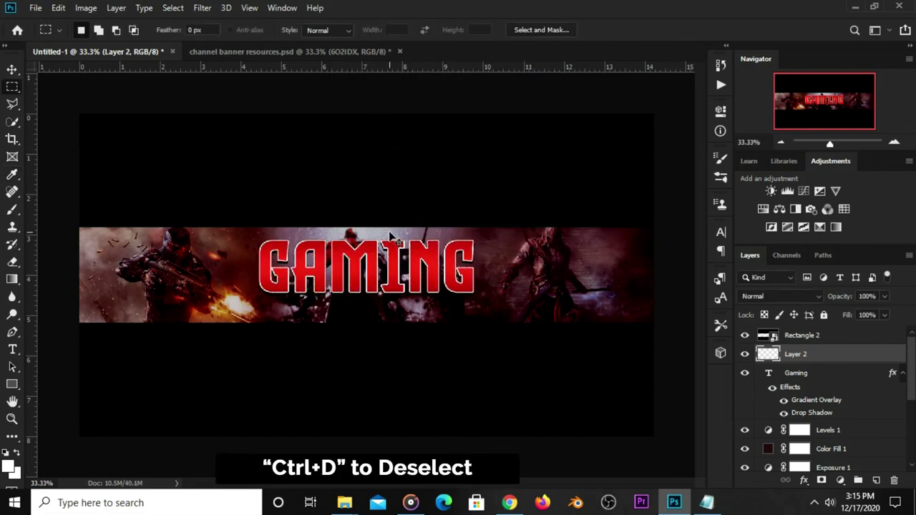
{"action": "left_click", "coordinate": [12, 69]}
{"action": "left_click", "coordinate": [350, 91]}
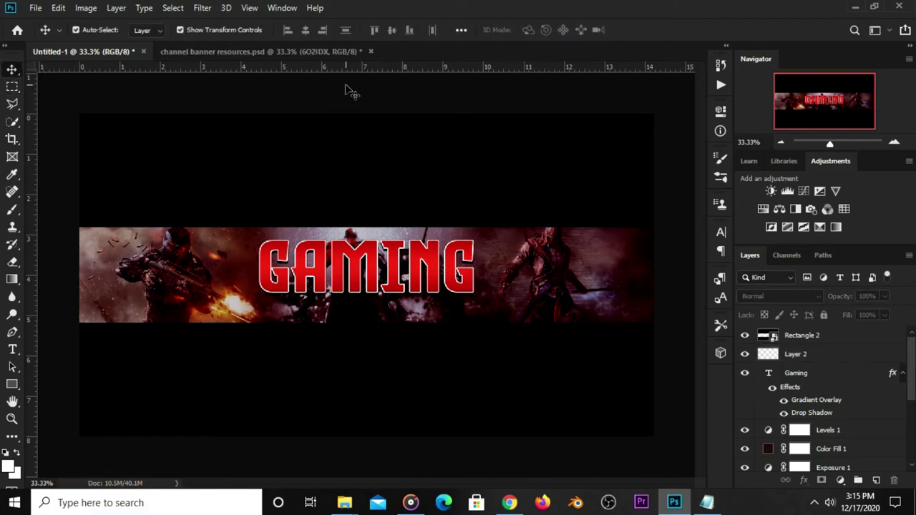
Copy the lightning bolt shape from channel banner resources.psd and paste it above Layer 2 in Untitled-1.
{"action": "left_click", "coordinate": [307, 52]}
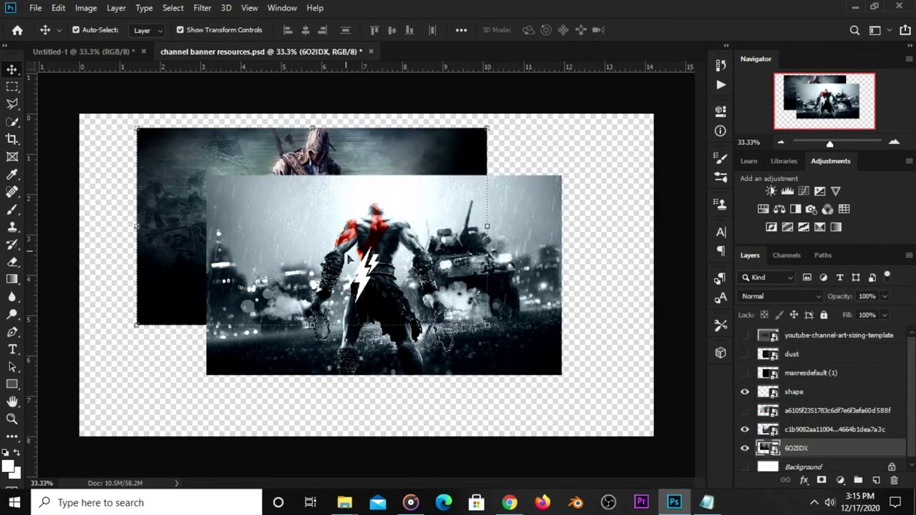
{"action": "left_click", "coordinate": [365, 276]}
{"action": "key", "text": "ctrl"}
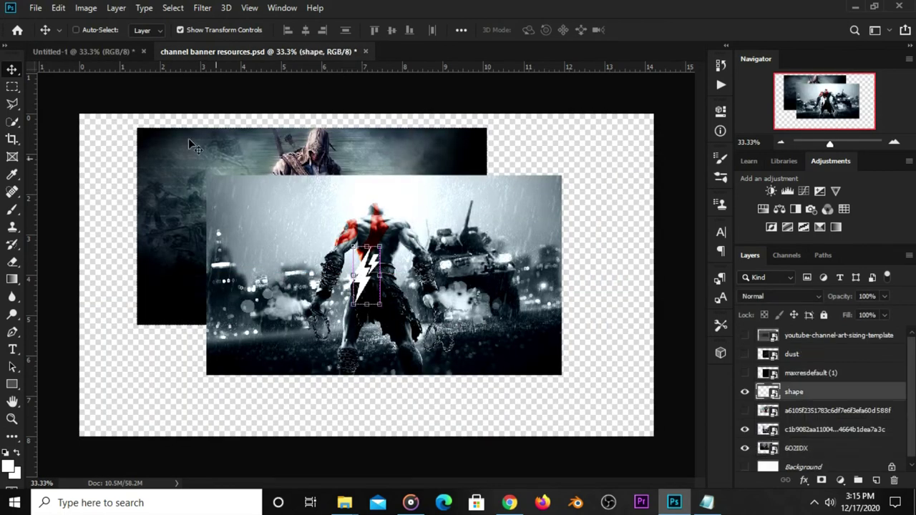
{"action": "left_click", "coordinate": [85, 52]}
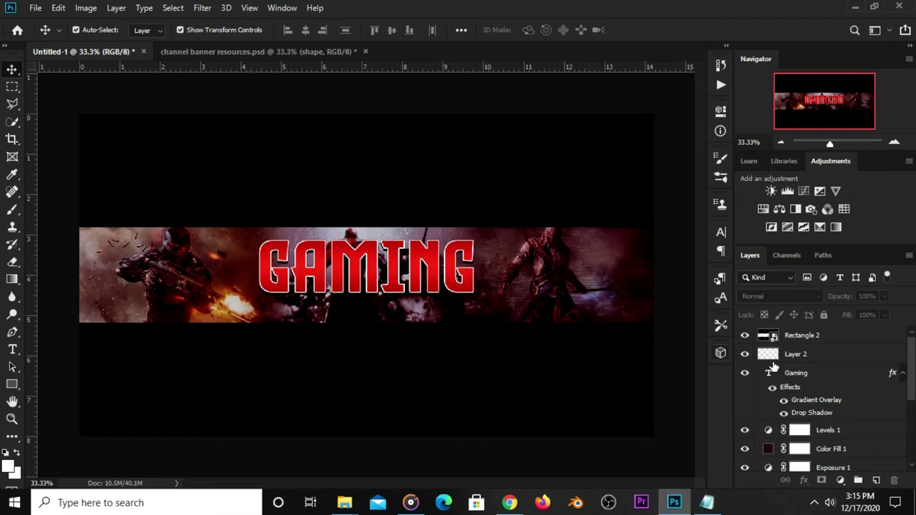
{"action": "left_click", "coordinate": [817, 355]}
{"action": "key", "text": "ctrl+v"}
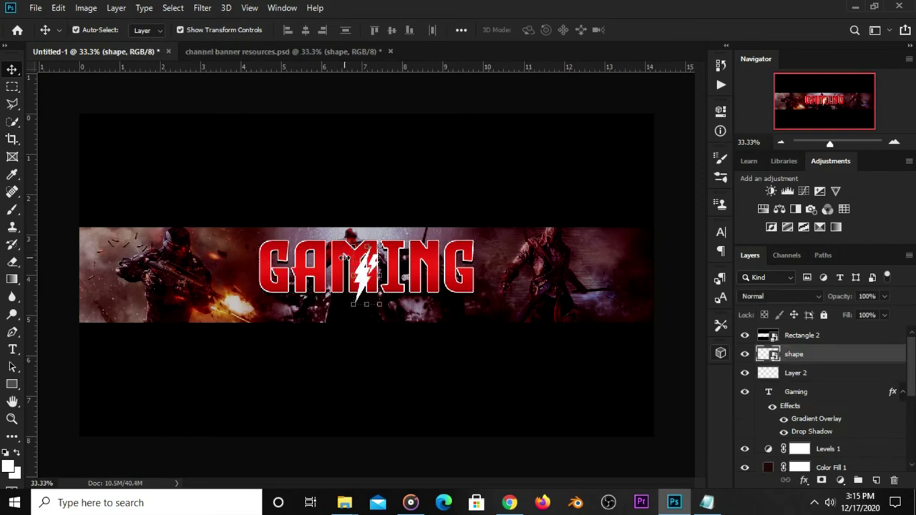
Move the lightning bolt to just left of the GAMING title.
{"action": "key", "text": "ctrl+t"}
{"action": "left_click_drag", "start_coordinate": [354, 261], "coordinate": [243, 271]}
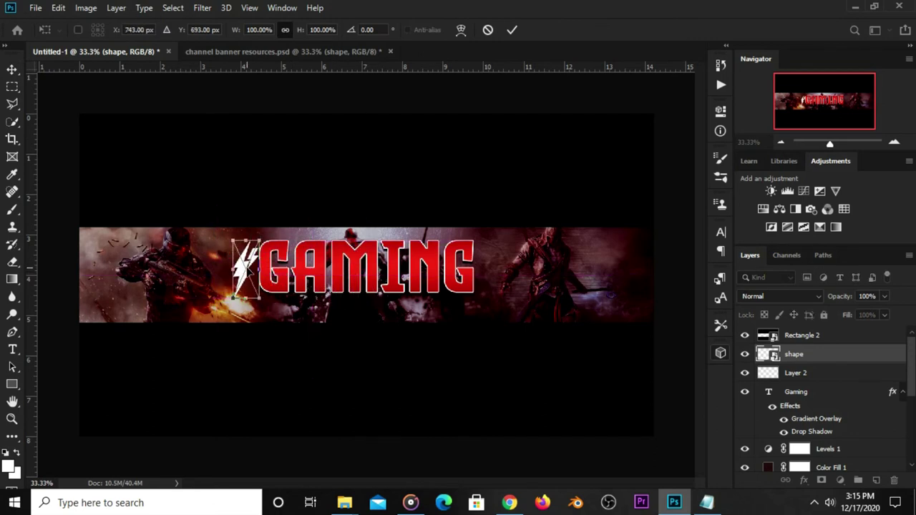
{"action": "key", "text": "Return"}
{"action": "left_click", "coordinate": [288, 113]}
{"action": "left_click", "coordinate": [255, 272]}
{"action": "left_click", "coordinate": [257, 266]}
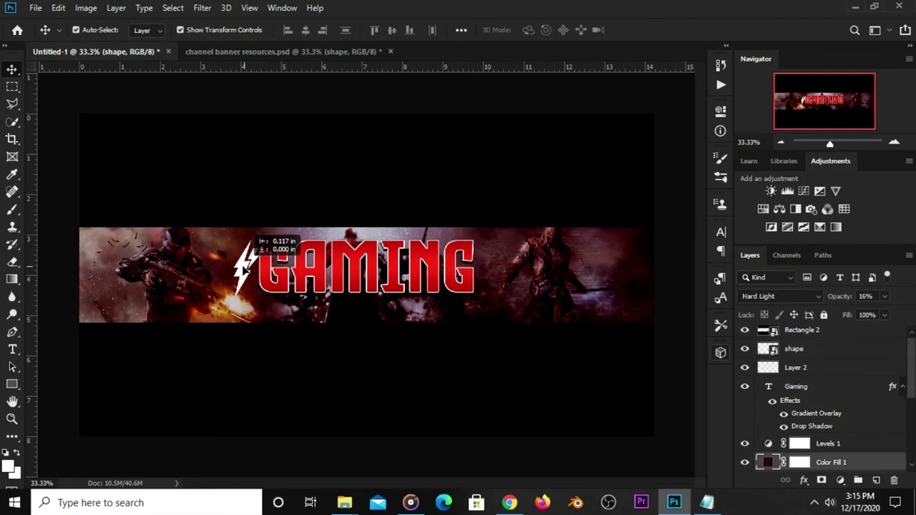
Shift the bolt slightly further left and duplicate its shape layer.
{"action": "left_click", "coordinate": [247, 252]}
{"action": "key", "text": "ctrl+t"}
{"action": "left_click_drag", "start_coordinate": [247, 252], "coordinate": [237, 258]}
{"action": "key", "text": "Return"}
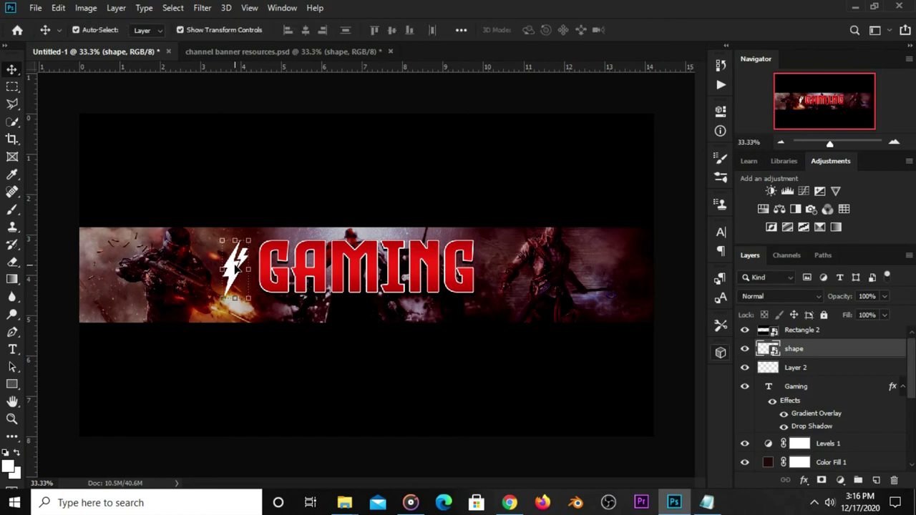
{"action": "key", "text": "ctrl+j"}
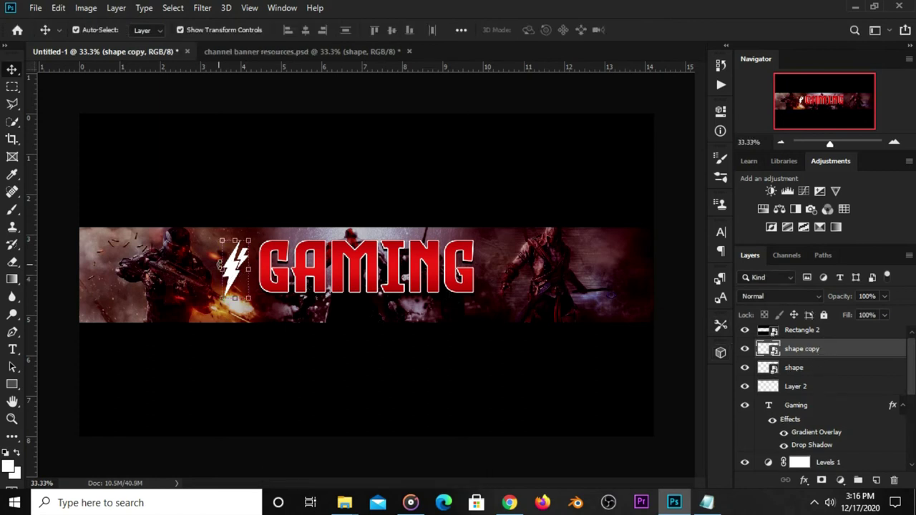
Move the bolt copy right of GAMING and flip it horizontally to mirror the left bolt.
{"action": "key", "text": "ctrl+t"}
{"action": "left_click_drag", "start_coordinate": [229, 268], "coordinate": [508, 271]}
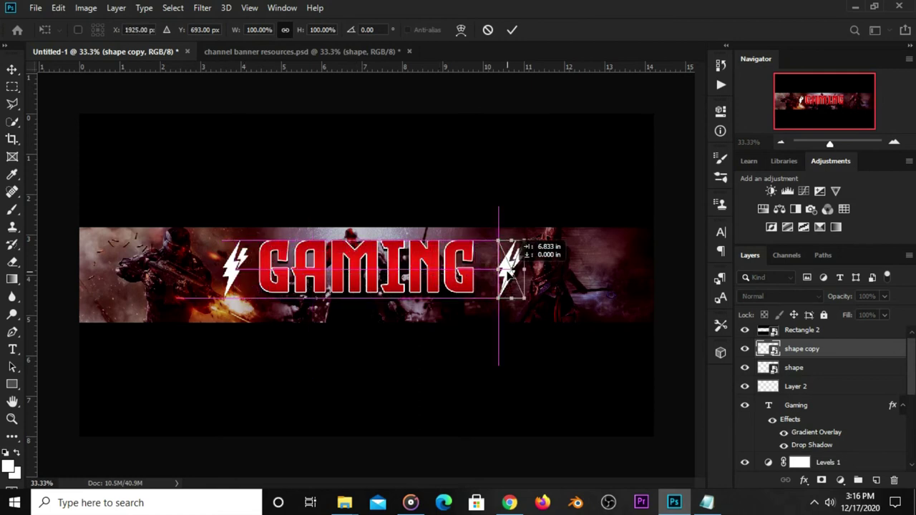
{"action": "right_click", "coordinate": [507, 272]}
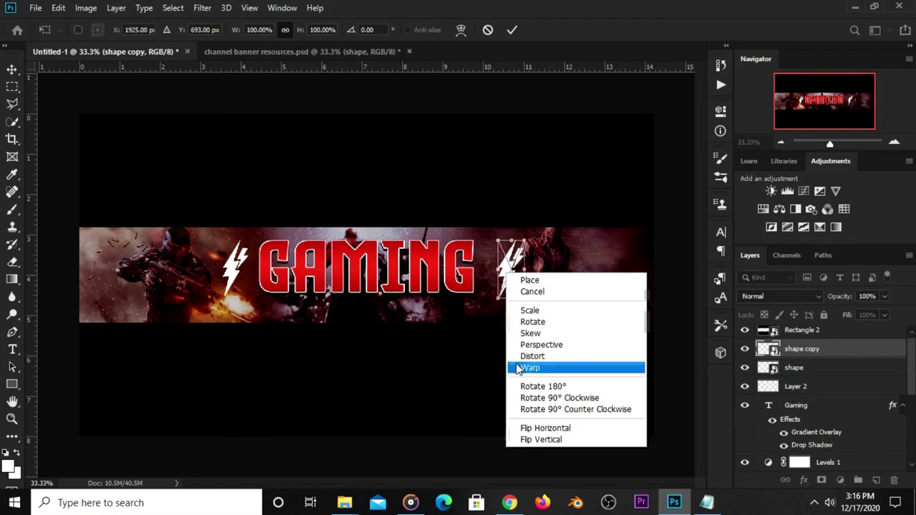
{"action": "left_click", "coordinate": [530, 428]}
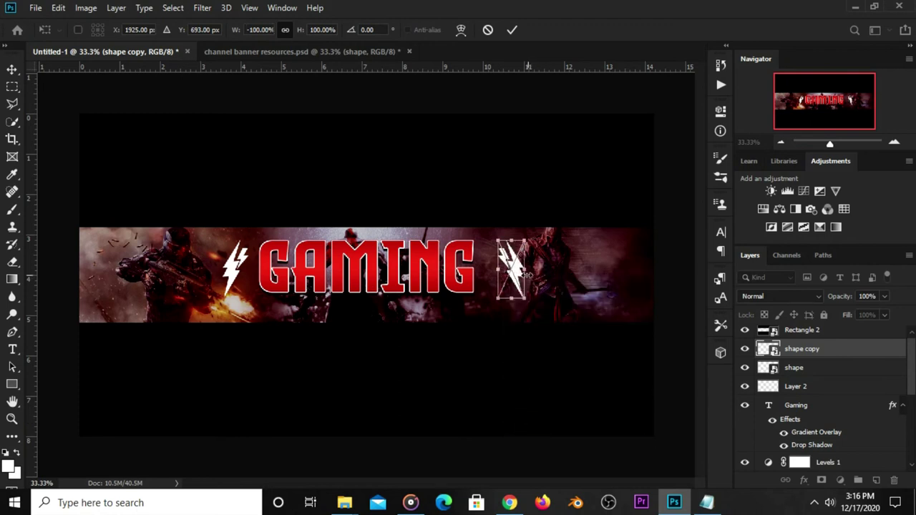
{"action": "right_click", "coordinate": [514, 274]}
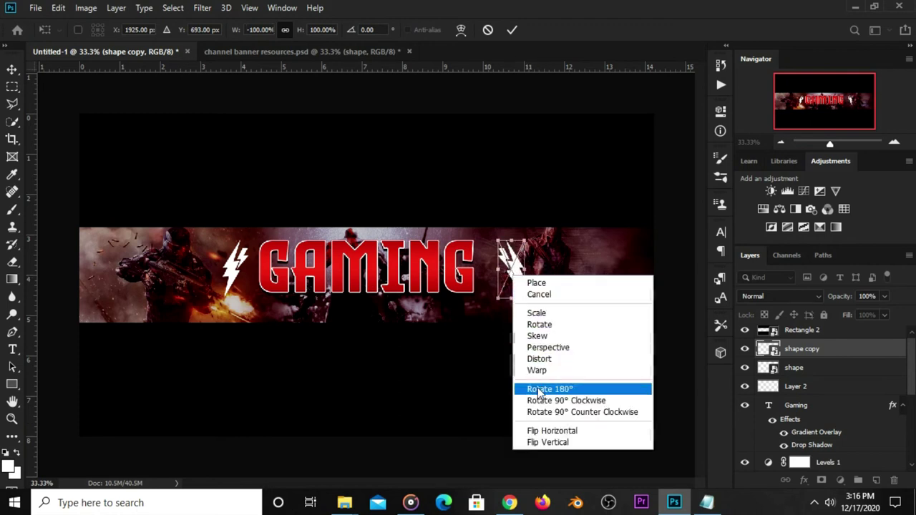
{"action": "left_click", "coordinate": [630, 225]}
{"action": "key", "text": "Return"}
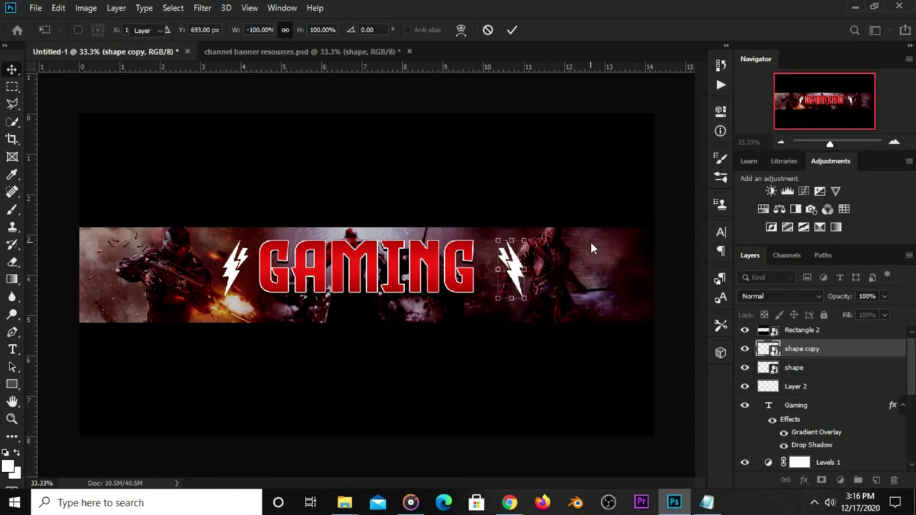
{"action": "key", "text": "Left"}
{"action": "key", "text": "Left"}
{"action": "key", "text": "Left"}
{"action": "key", "text": "Left"}
{"action": "key", "text": "Left"}
{"action": "key", "text": "Left"}
{"action": "key", "text": "Left"}
{"action": "key", "text": "Left"}
{"action": "key", "text": "Left"}
{"action": "key", "text": "Left"}
{"action": "left_click", "coordinate": [603, 235]}
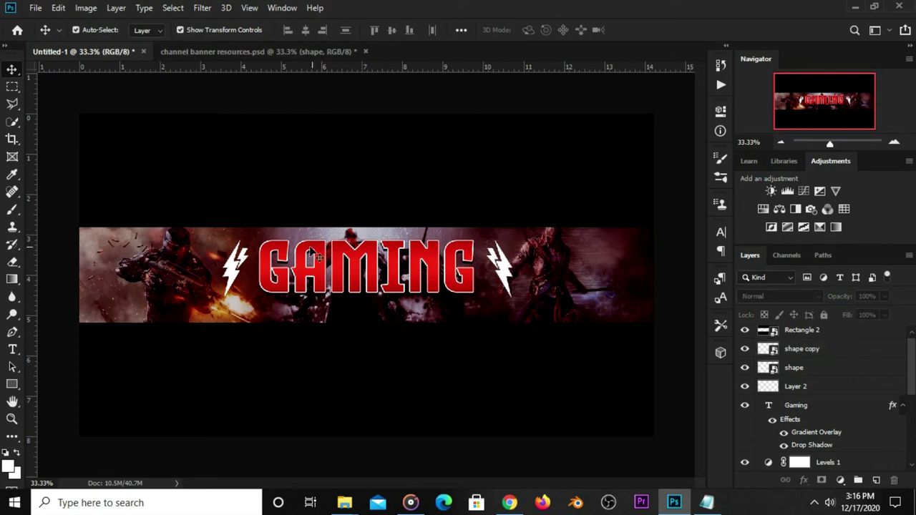
Copy the word 'channel' from the Notepad notes and pick the Horizontal Type Tool.
{"action": "left_click", "coordinate": [707, 503]}
{"action": "double_click", "coordinate": [532, 252]}
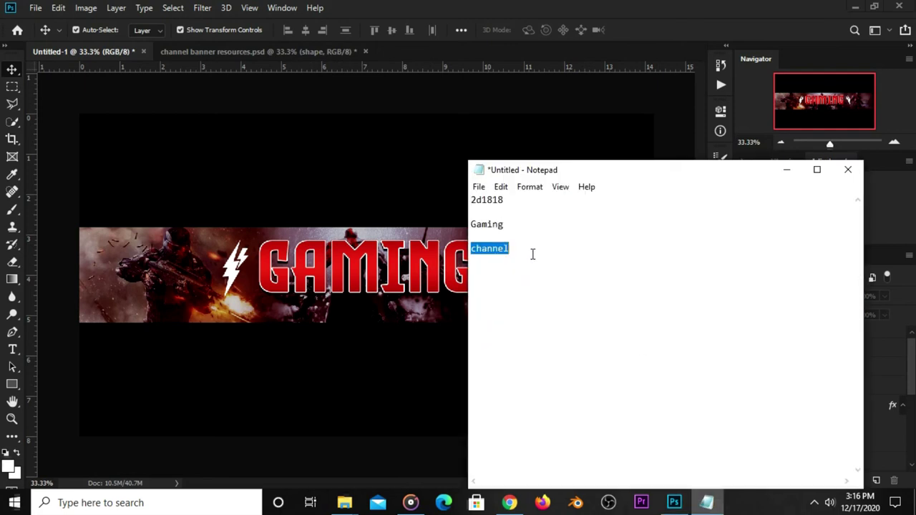
{"action": "right_click", "coordinate": [487, 248]}
{"action": "left_click", "coordinate": [528, 287]}
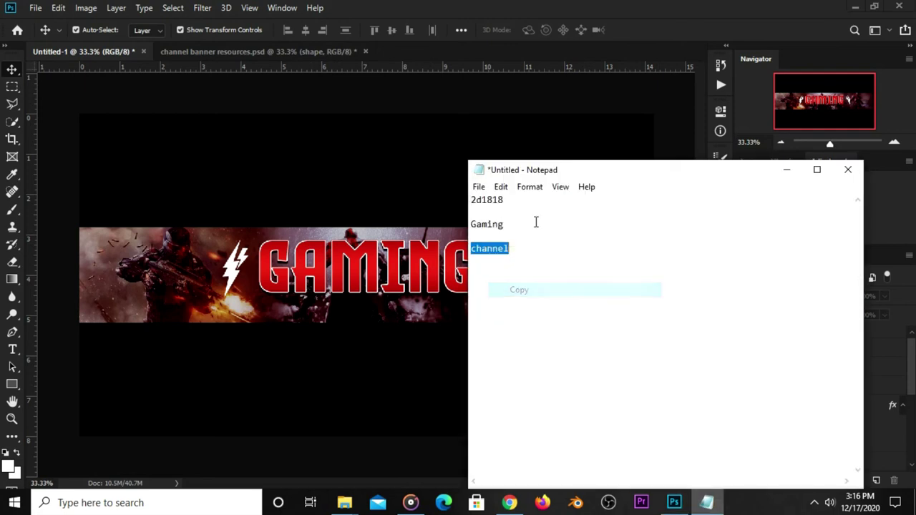
{"action": "left_click", "coordinate": [622, 96]}
{"action": "left_click", "coordinate": [14, 349]}
{"action": "left_click", "coordinate": [51, 351]}
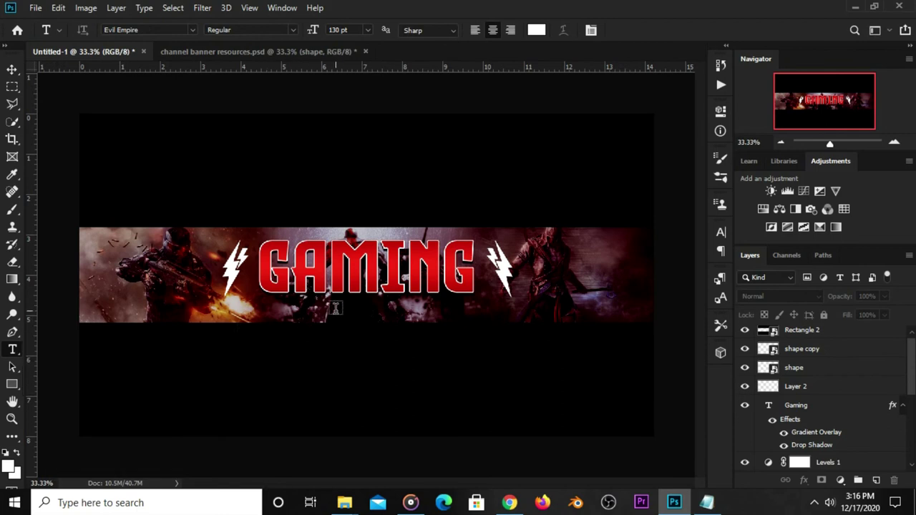
Type CHANNEL as a new text line below the GAMING title.
{"action": "left_click", "coordinate": [335, 308]}
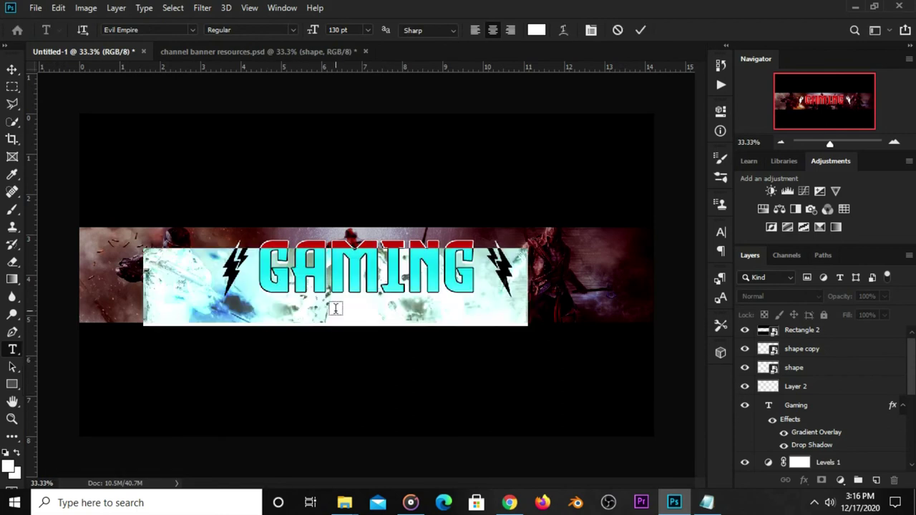
{"action": "type", "text": "CHANNEL"}
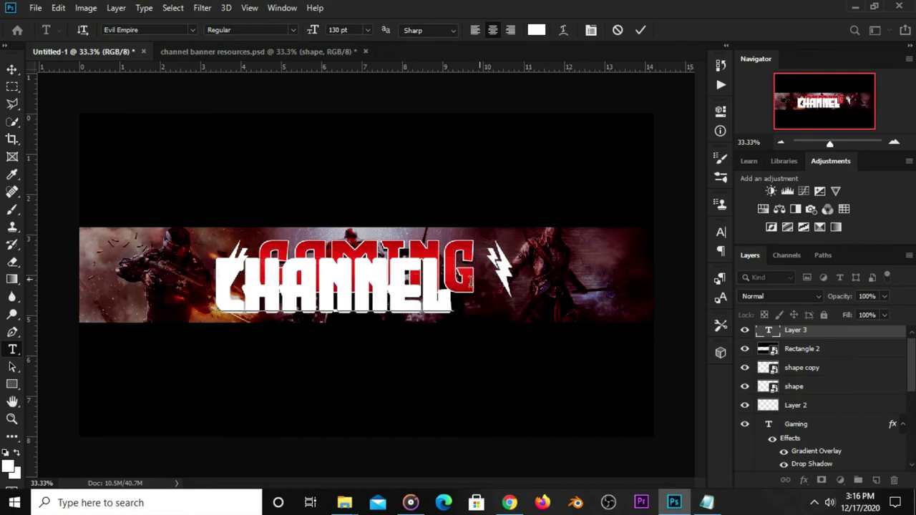
{"action": "left_click", "coordinate": [643, 30]}
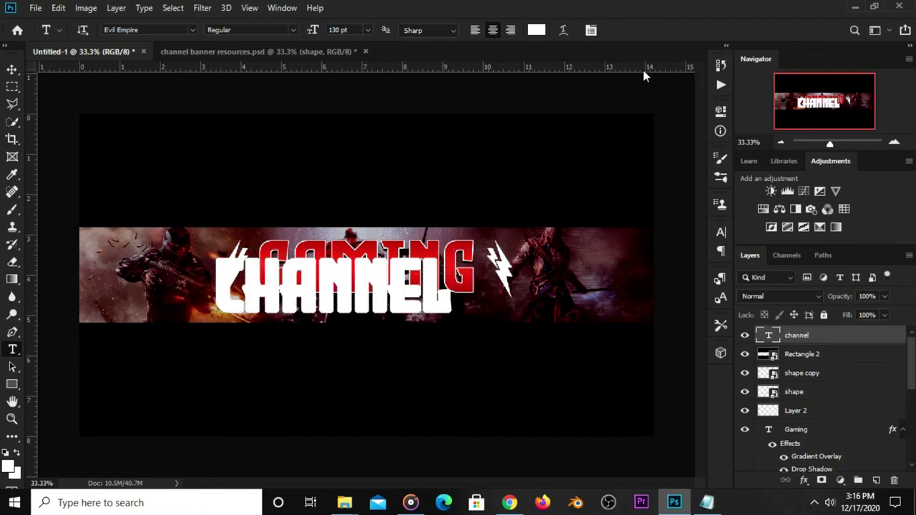
{"action": "key", "text": "v"}
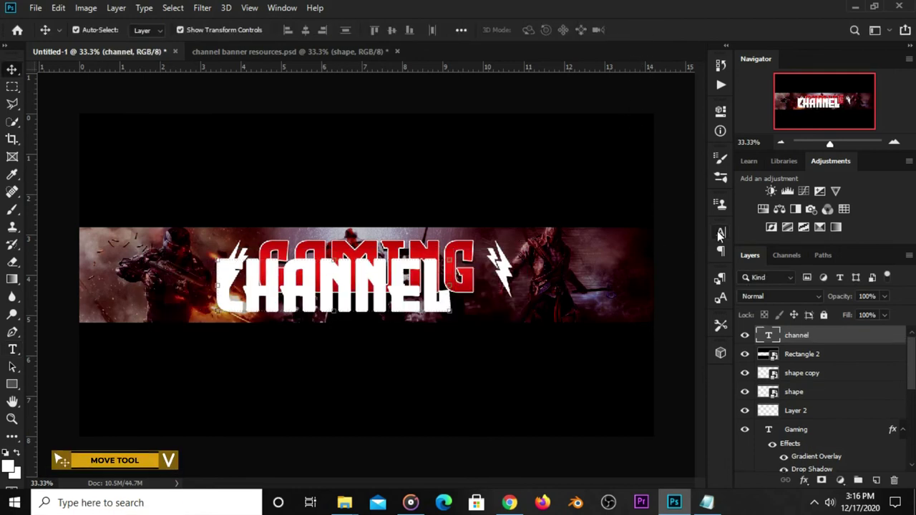
Set the CHANNEL text to 25 pt with 400 tracking.
{"action": "left_click", "coordinate": [721, 234]}
{"action": "left_click", "coordinate": [612, 268]}
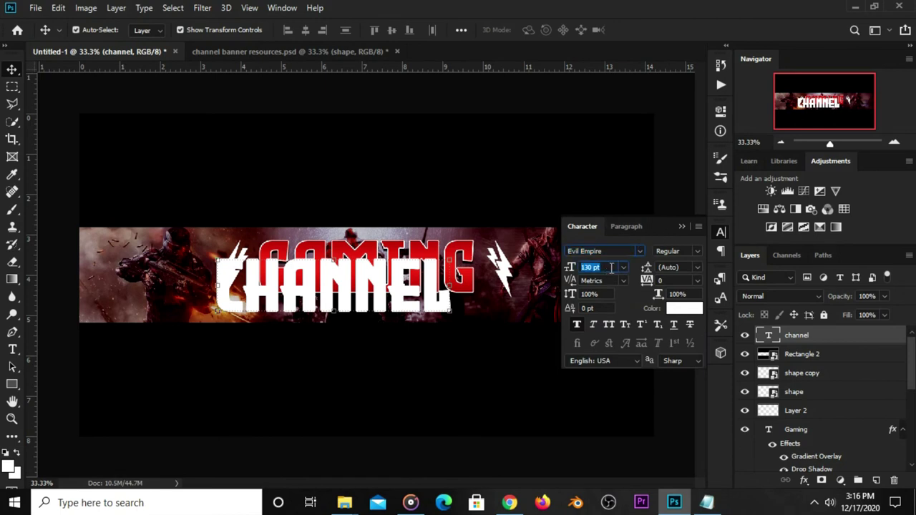
{"action": "type", "text": "25"}
{"action": "key", "text": "Return"}
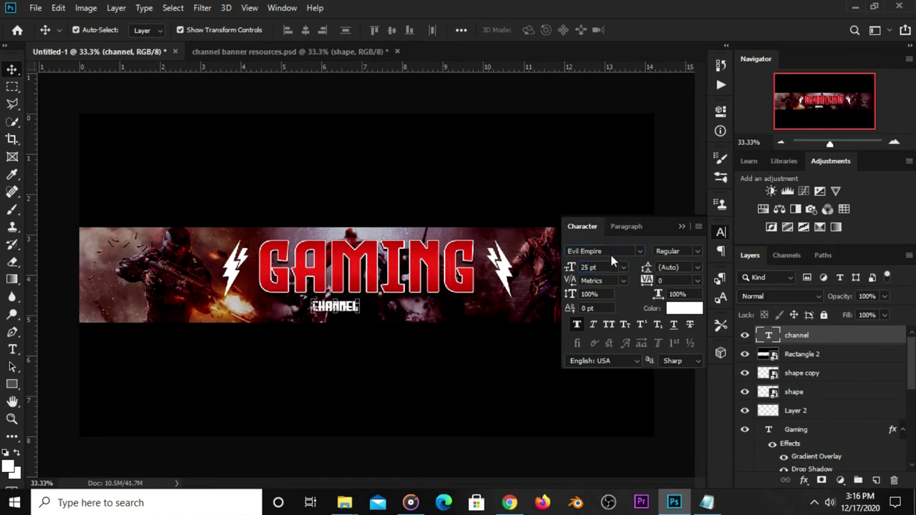
{"action": "left_click", "coordinate": [696, 282]}
{"action": "left_click", "coordinate": [684, 281]}
{"action": "type", "text": "400"}
{"action": "key", "text": "Return"}
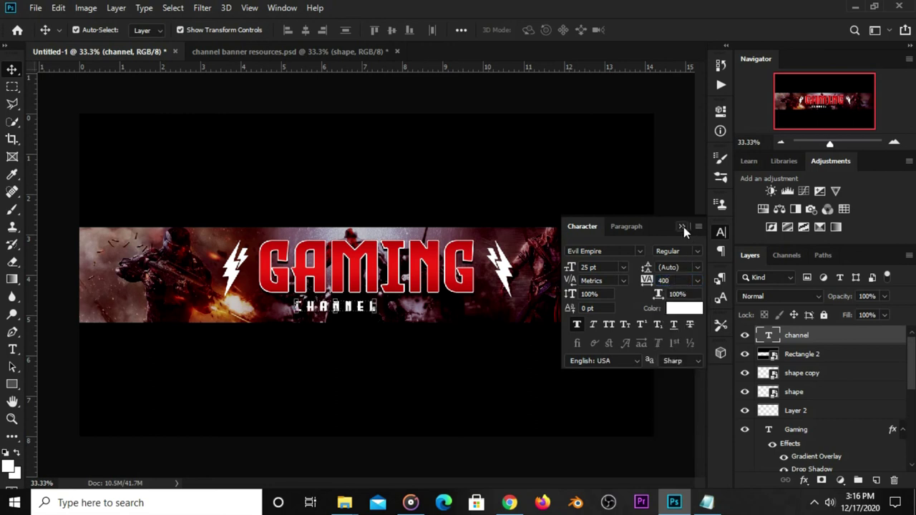
{"action": "left_click", "coordinate": [683, 227]}
Centre CHANNEL horizontally on the canvas using a select-all alignment.
{"action": "key", "text": "ctrl+a"}
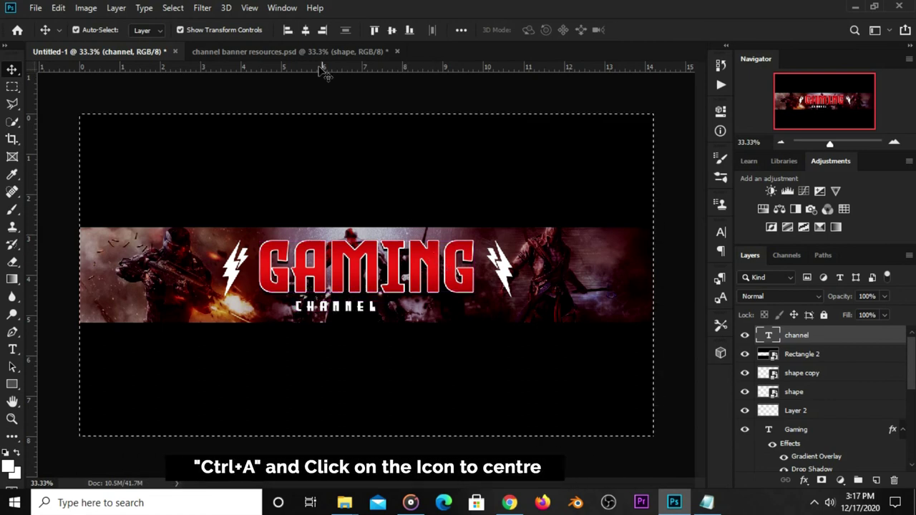
{"action": "left_click", "coordinate": [305, 30]}
{"action": "key", "text": "ctrl+d"}
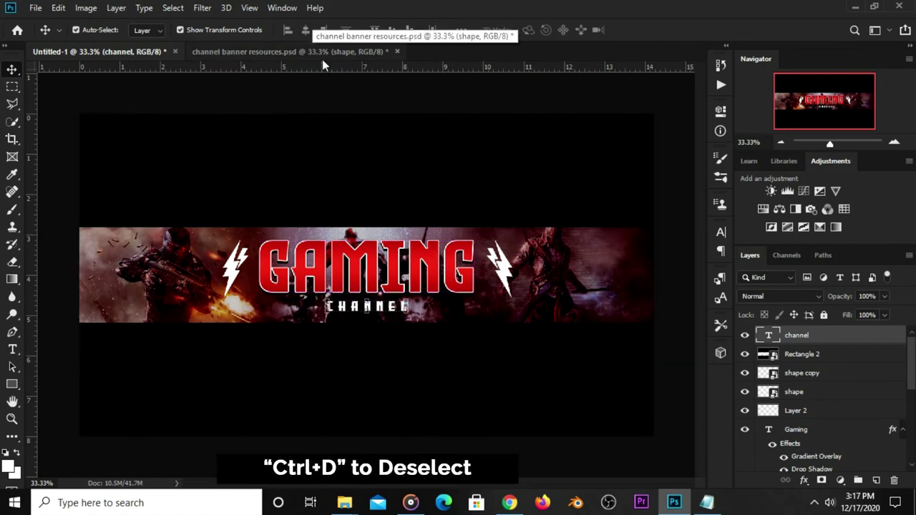
{"action": "left_click", "coordinate": [677, 266]}
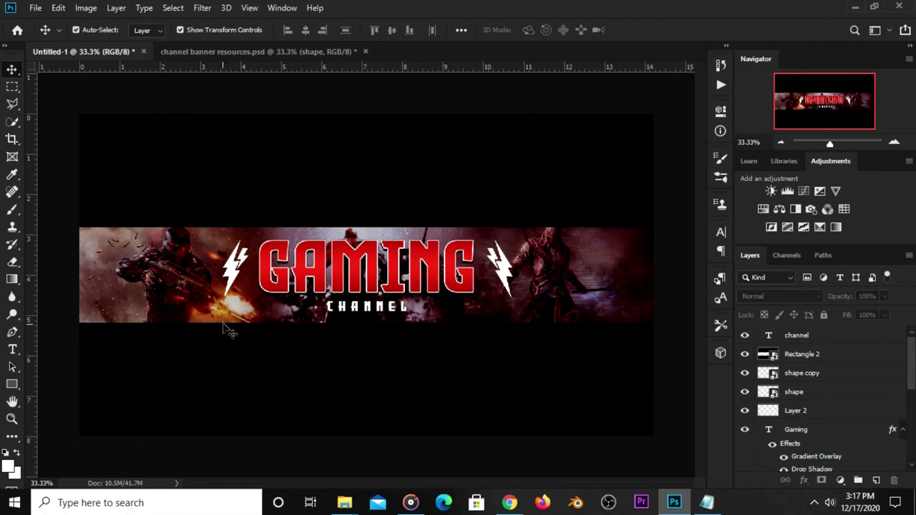
Draw a thin white rectangle line left of CHANNEL, nudged down to align with it.
{"action": "left_click_drag", "start_coordinate": [12, 384], "coordinate": [64, 386]}
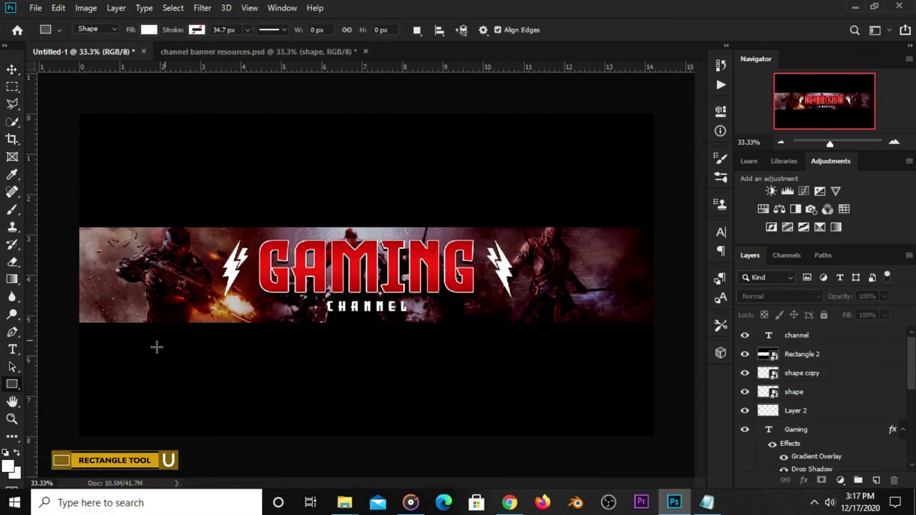
{"action": "scroll", "coordinate": [283, 290], "scroll_direction": "up", "scroll_amount": 1}
{"action": "scroll", "coordinate": [307, 280], "scroll_direction": "up", "scroll_amount": 3}
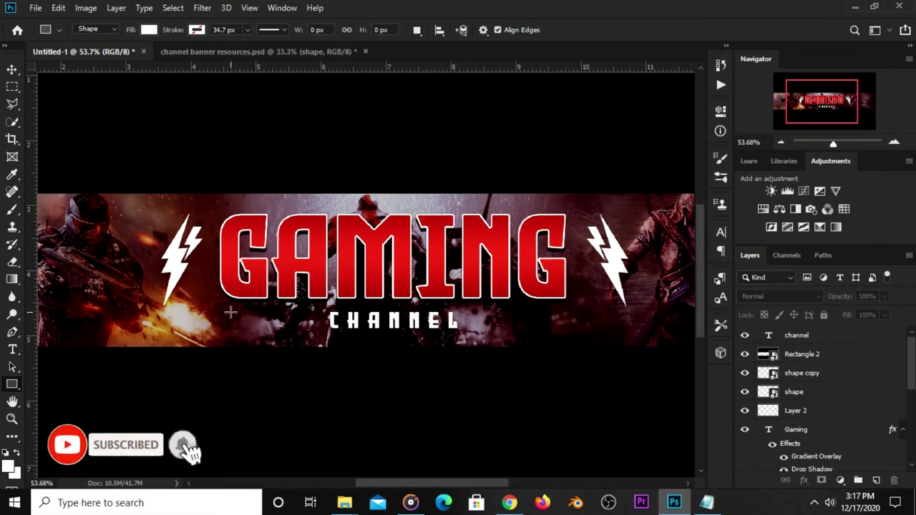
{"action": "left_click_drag", "start_coordinate": [224, 316], "coordinate": [327, 317]}
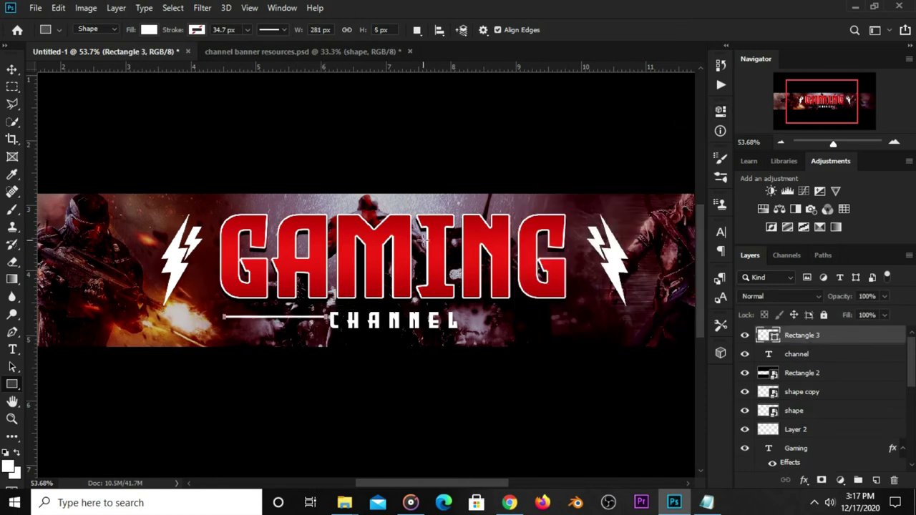
{"action": "key", "text": "v"}
{"action": "key", "text": "Down"}
{"action": "key", "text": "Down"}
{"action": "key", "text": "Down"}
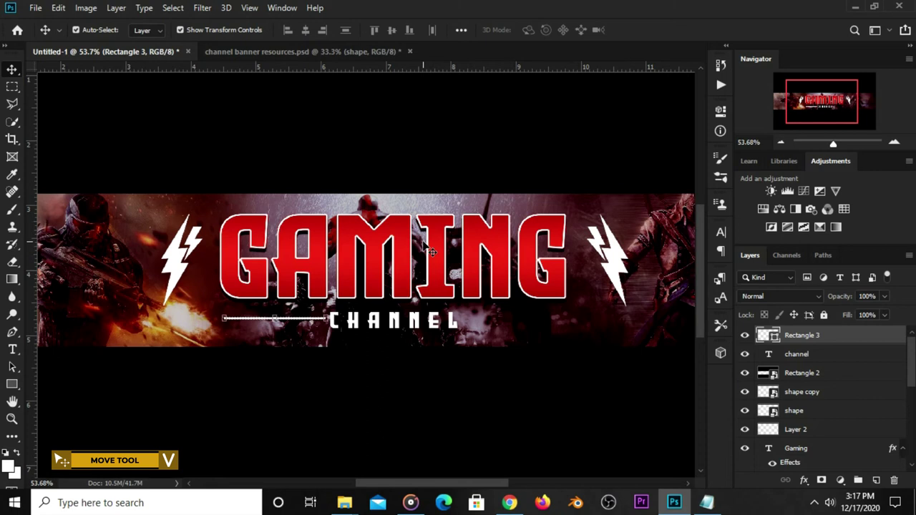
{"action": "key", "text": "Down"}
{"action": "key", "text": "Down"}
{"action": "key", "text": "Down"}
{"action": "key", "text": "Down"}
{"action": "key", "text": "Down"}
{"action": "key", "text": "Down"}
{"action": "key", "text": "Down"}
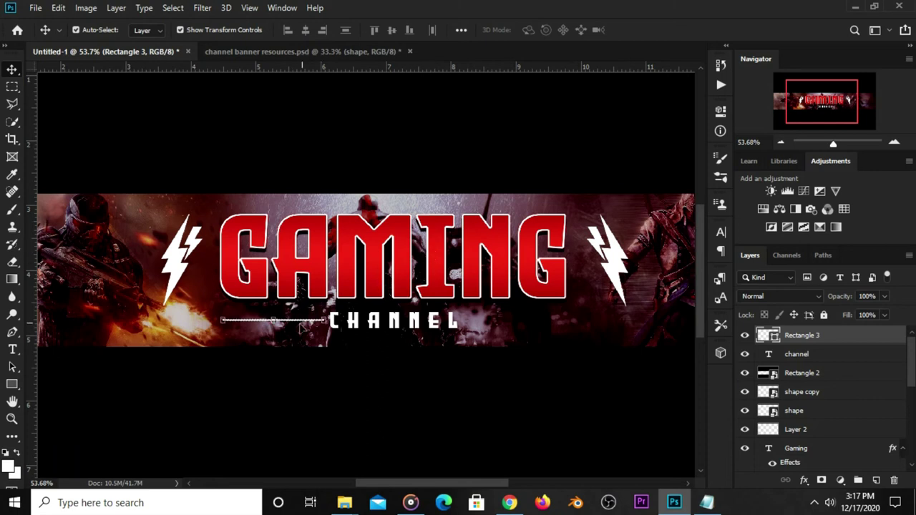
Duplicate the line to the right side of CHANNEL and zoom out to view the banner.
{"action": "left_click_drag", "start_coordinate": [303, 320], "coordinate": [550, 322]}
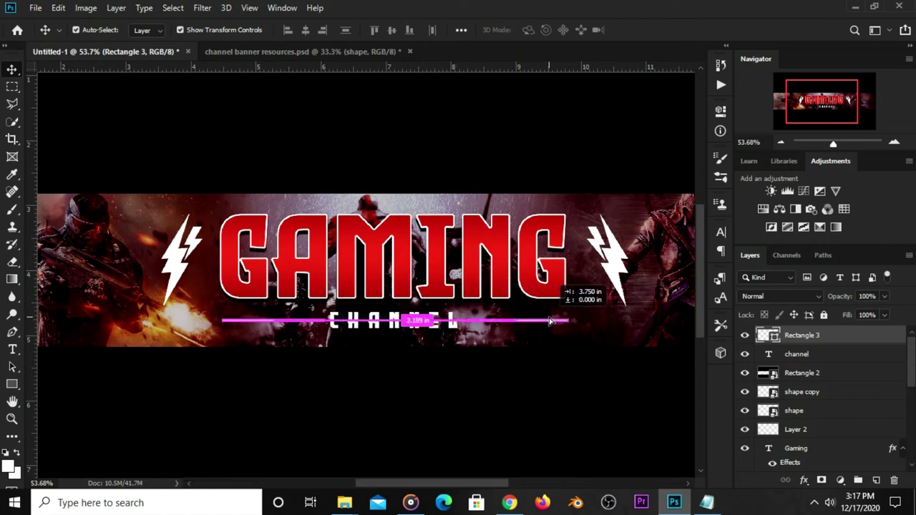
{"action": "left_click_drag", "start_coordinate": [550, 322], "coordinate": [547, 321]}
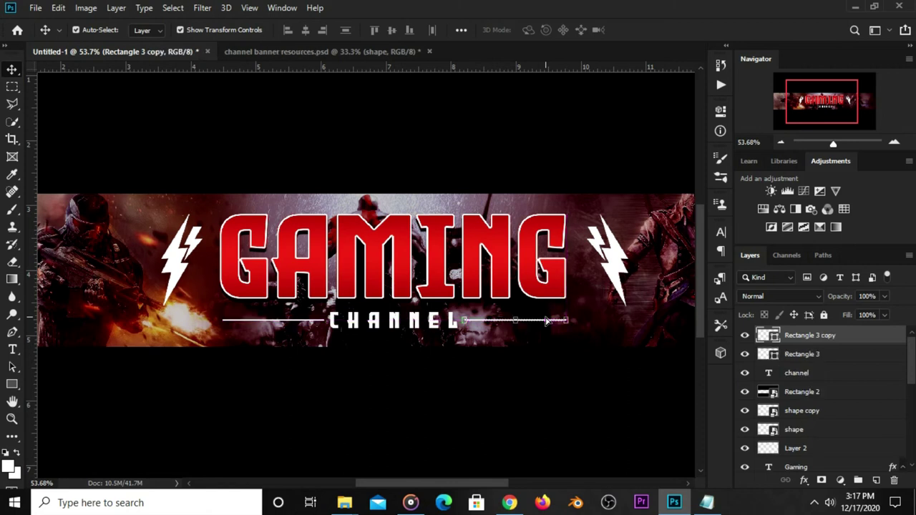
{"action": "key", "text": "ctrl+minus"}
{"action": "key", "text": "ctrl+minus"}
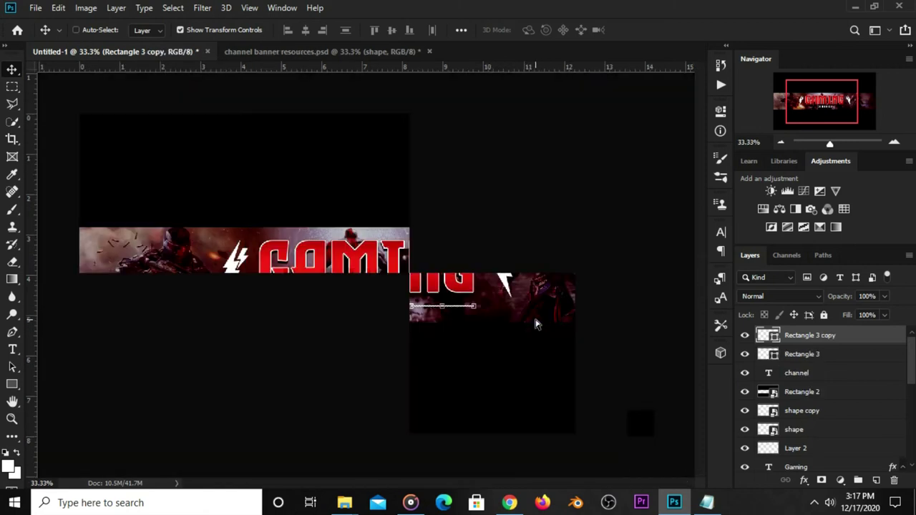
{"action": "left_click", "coordinate": [494, 106]}
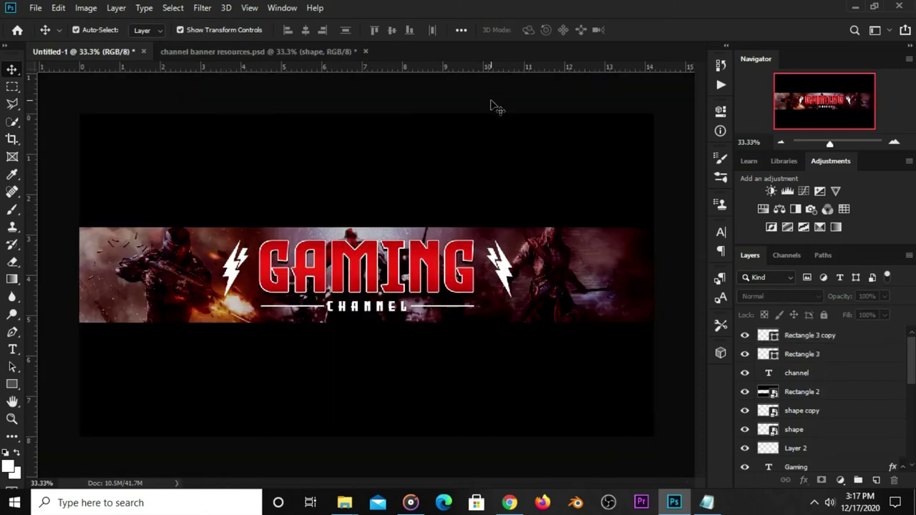
In channel banner resources.psd, hide the shape and maxresdefault (1) layers, show dust, then return to Untitled-1.
{"action": "left_click", "coordinate": [255, 54]}
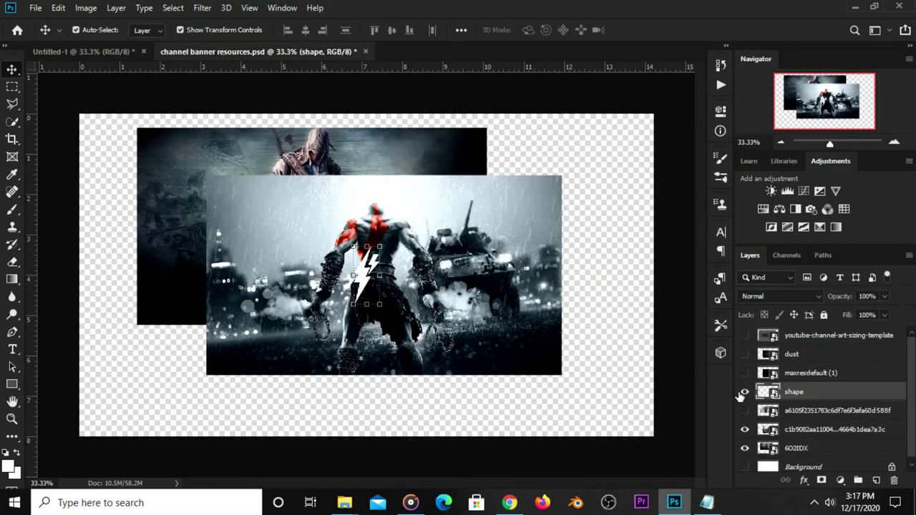
{"action": "left_click", "coordinate": [744, 393]}
{"action": "scroll", "coordinate": [790, 413], "scroll_direction": "down", "scroll_amount": 1}
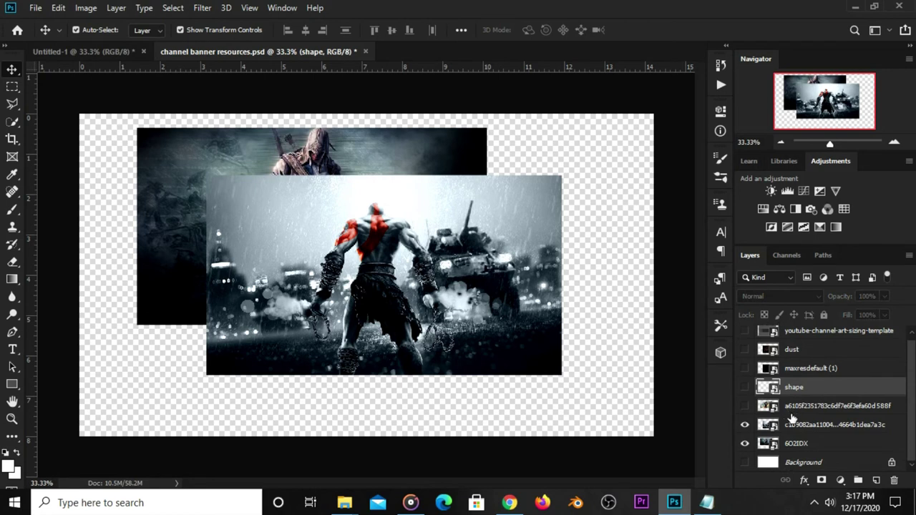
{"action": "scroll", "coordinate": [791, 419], "scroll_direction": "up", "scroll_amount": 1}
{"action": "left_click", "coordinate": [745, 373]}
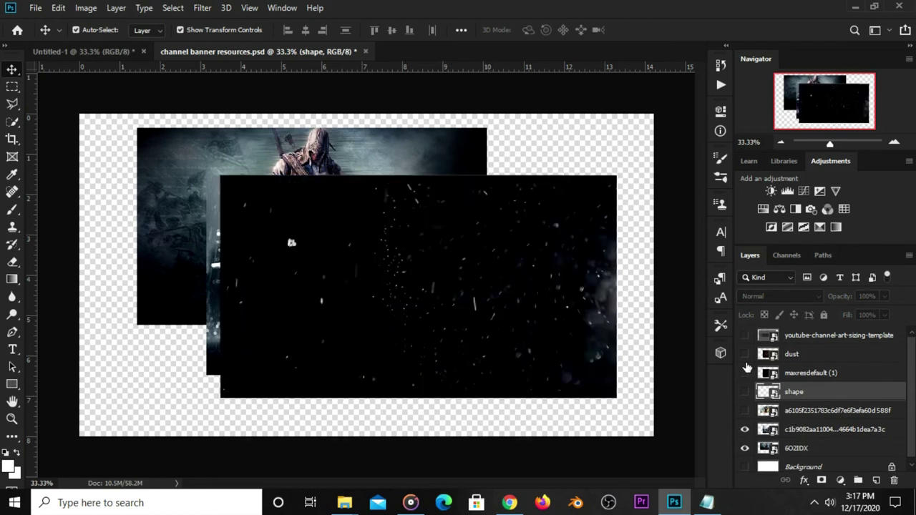
{"action": "left_click", "coordinate": [744, 373]}
{"action": "left_click", "coordinate": [744, 353]}
{"action": "left_click", "coordinate": [428, 291]}
{"action": "left_click_drag", "start_coordinate": [447, 282], "coordinate": [437, 287]}
{"action": "left_click", "coordinate": [76, 29]}
{"action": "left_click", "coordinate": [119, 57]}
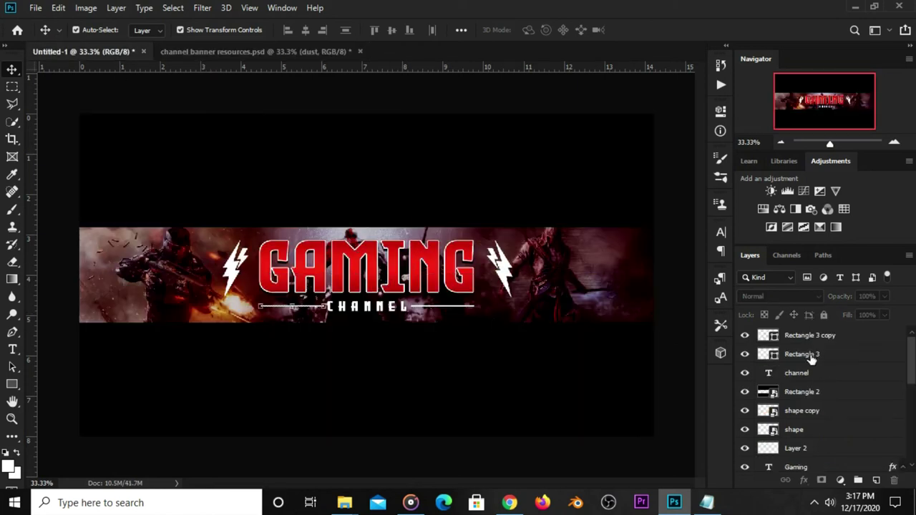
Group Rectangle 3, the channel text and Rectangle 3 copy into Group 1.
{"action": "left_click", "coordinate": [812, 359]}
{"action": "scroll", "coordinate": [813, 363], "scroll_direction": "down", "scroll_amount": 1}
{"action": "scroll", "coordinate": [813, 363], "scroll_direction": "up", "scroll_amount": 1}
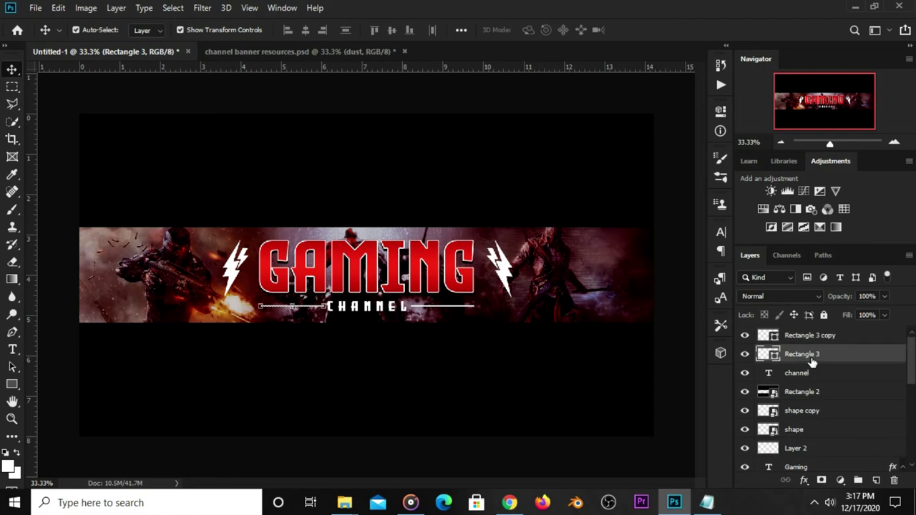
{"action": "left_click", "coordinate": [815, 369], "text": "shift"}
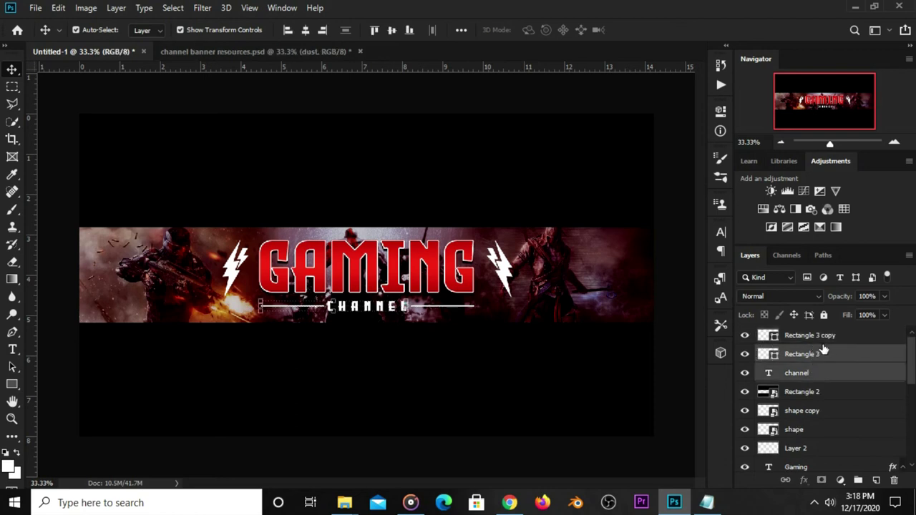
{"action": "left_click", "coordinate": [823, 341], "text": "ctrl"}
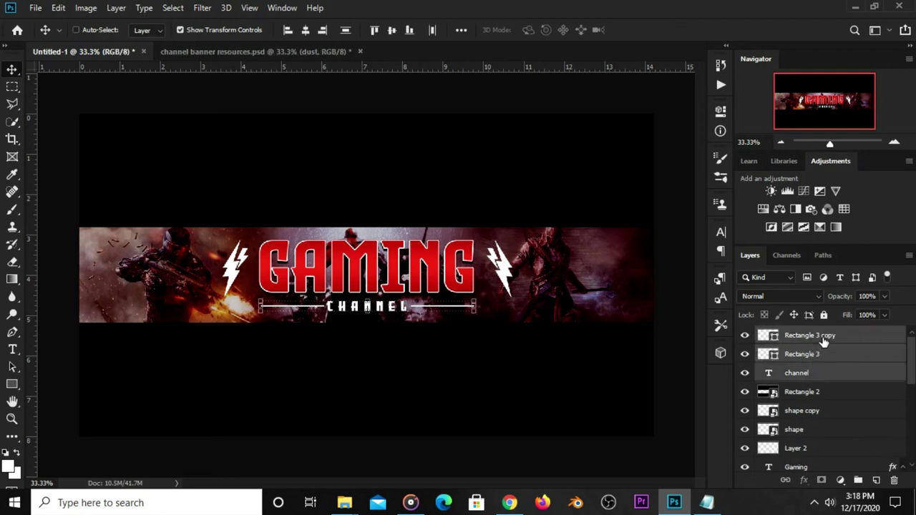
{"action": "key", "text": "ctrl+g"}
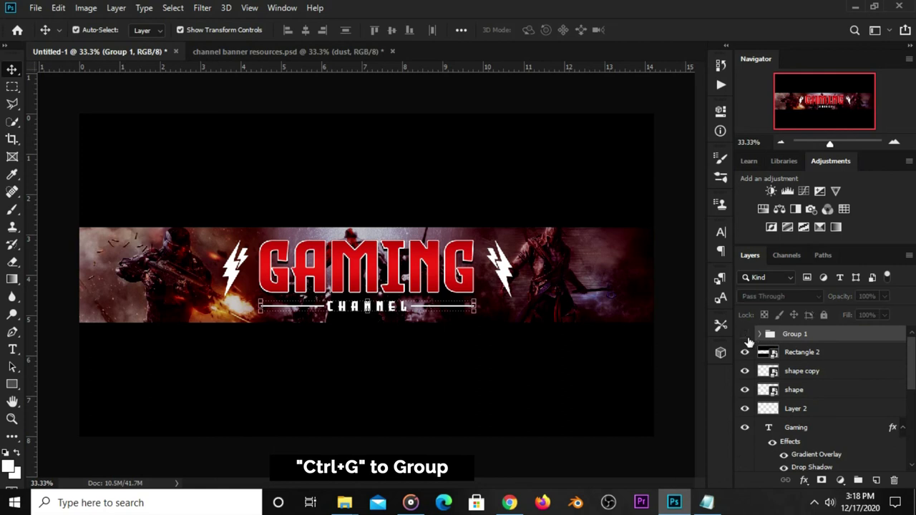
Move Group 1 below Rectangle 2 in the layer stack.
{"action": "left_click", "coordinate": [745, 335]}
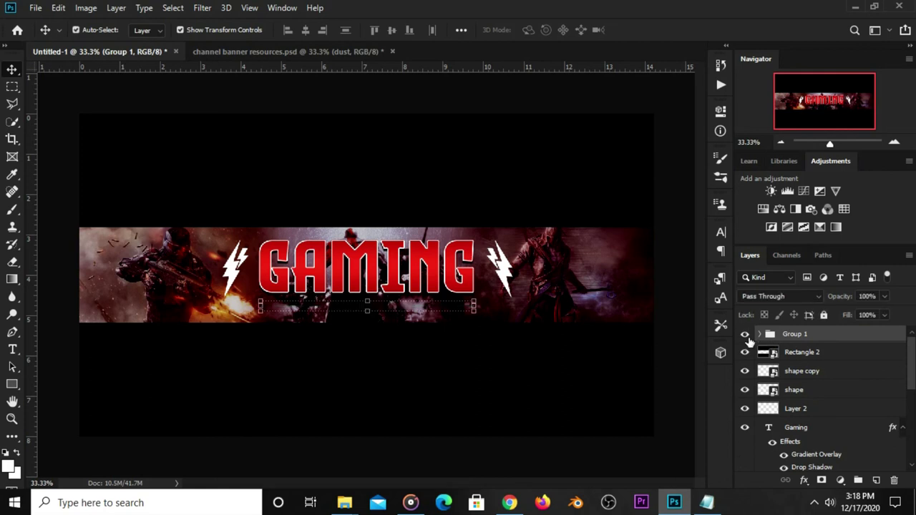
{"action": "left_click", "coordinate": [744, 334]}
{"action": "left_click_drag", "start_coordinate": [818, 341], "coordinate": [814, 353]}
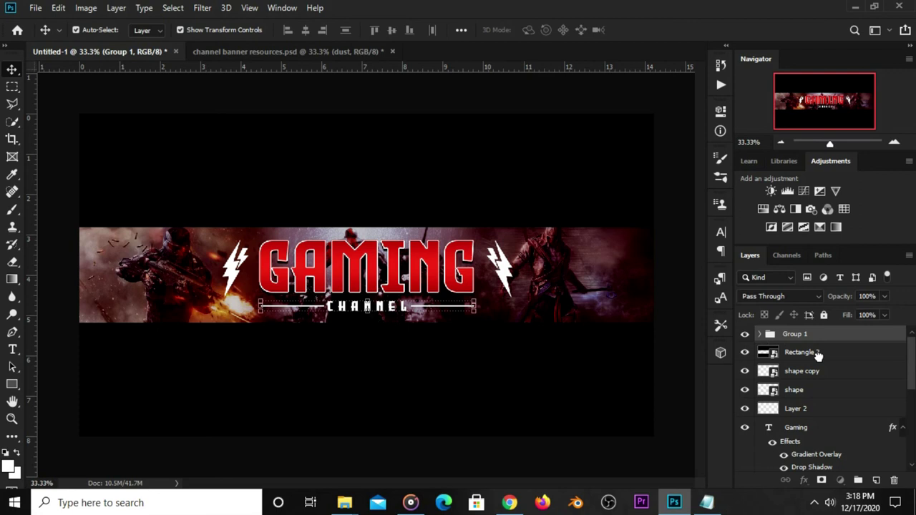
{"action": "left_click", "coordinate": [814, 372]}
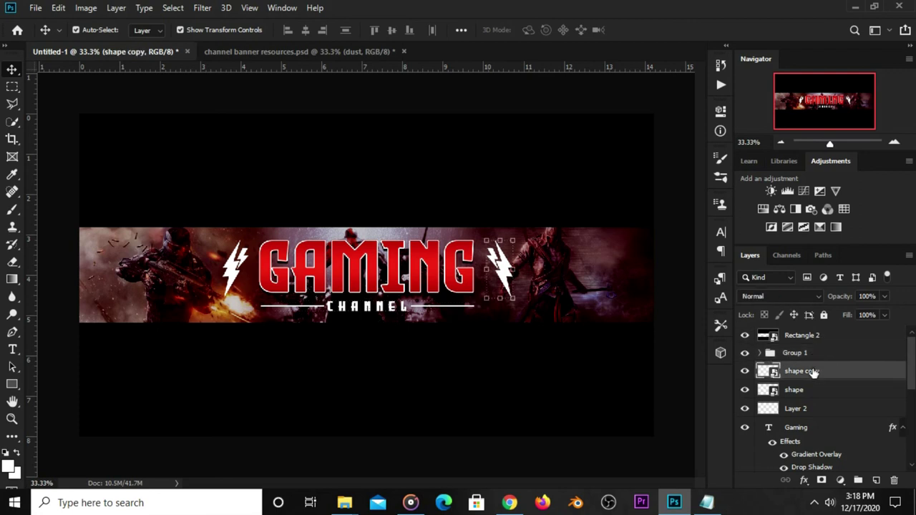
Paste the dust texture above shape copy and scale it to 86.43% across the full banner.
{"action": "key", "text": "ctrl+v"}
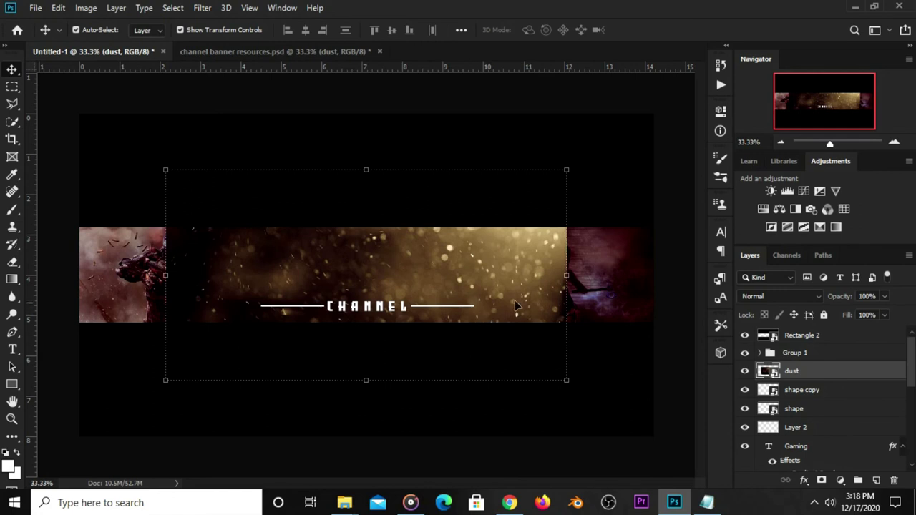
{"action": "left_click_drag", "start_coordinate": [366, 170], "coordinate": [366, 152]}
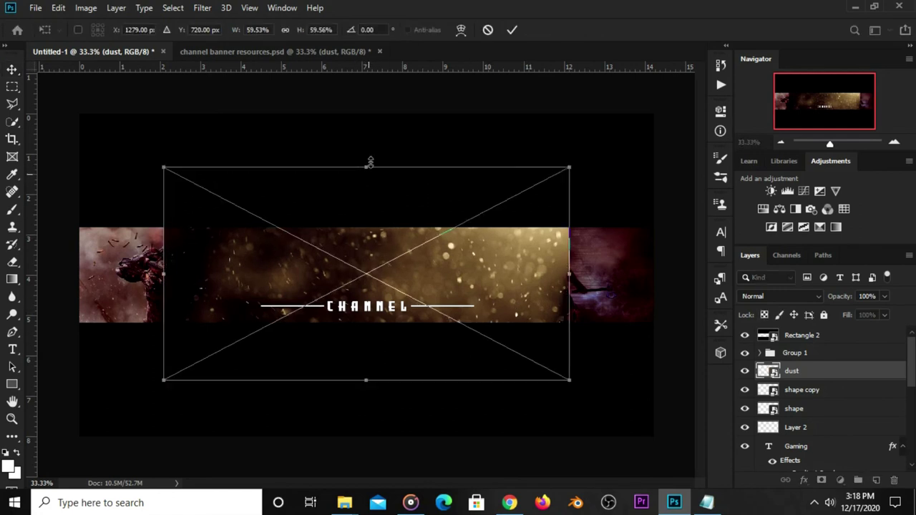
{"action": "left_click_drag", "start_coordinate": [388, 190], "coordinate": [320, 190]}
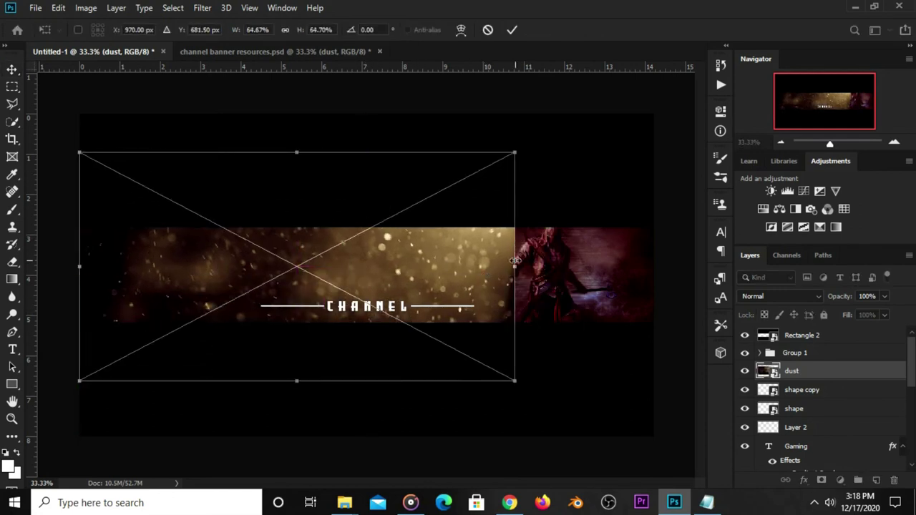
{"action": "left_click_drag", "start_coordinate": [546, 262], "coordinate": [637, 261]}
{"action": "left_click_drag", "start_coordinate": [663, 262], "coordinate": [663, 263]}
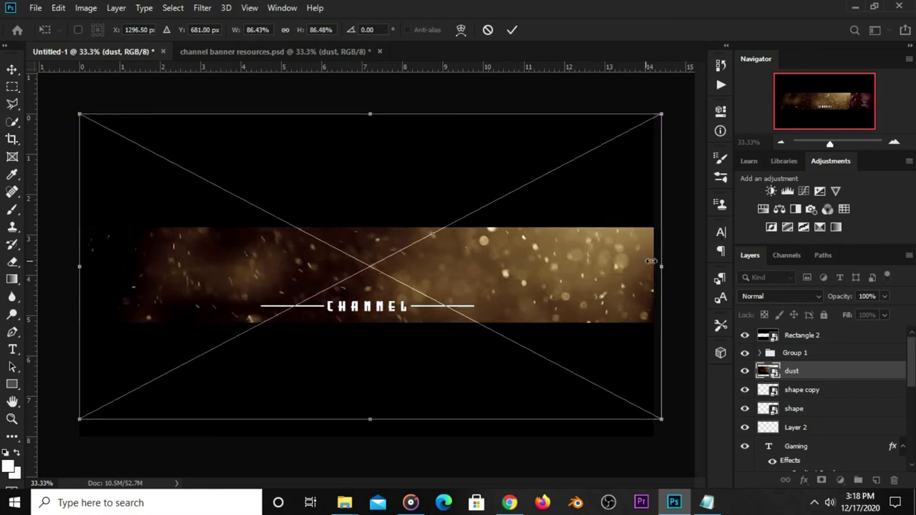
{"action": "left_click", "coordinate": [511, 29]}
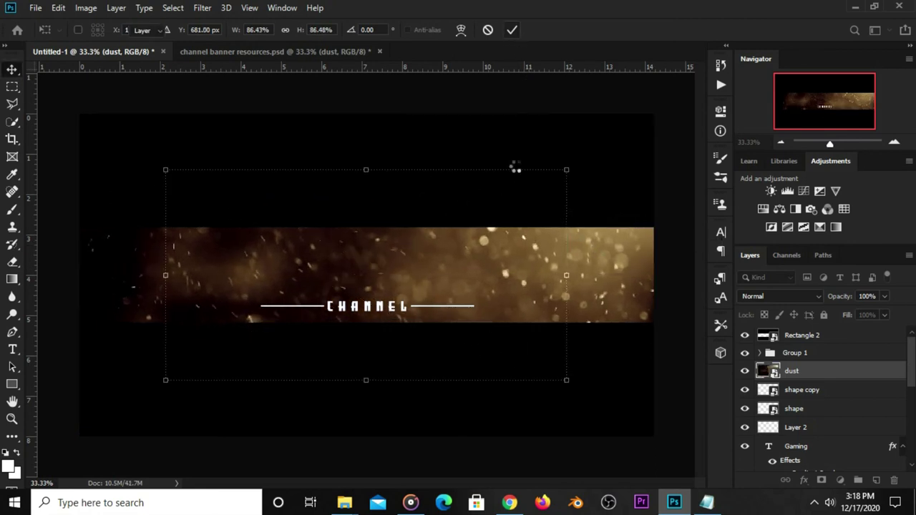
Set the dust layer's blend mode to Screen and add a Levels adjustment layer.
{"action": "left_click", "coordinate": [769, 297]}
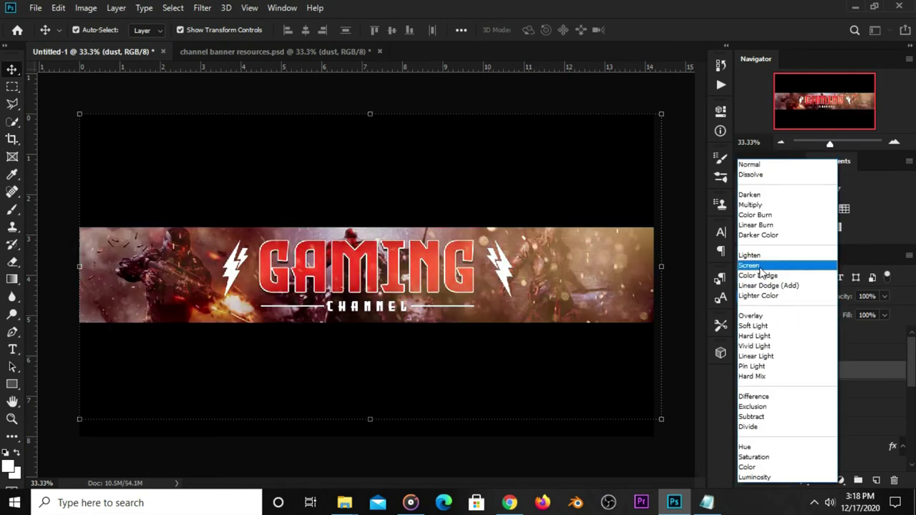
{"action": "left_click", "coordinate": [762, 268]}
{"action": "left_click", "coordinate": [839, 478]}
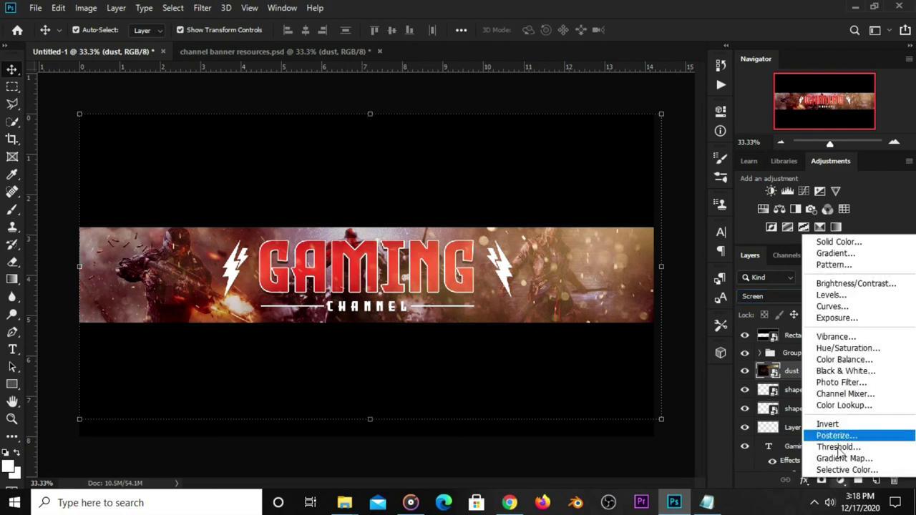
{"action": "left_click", "coordinate": [830, 296]}
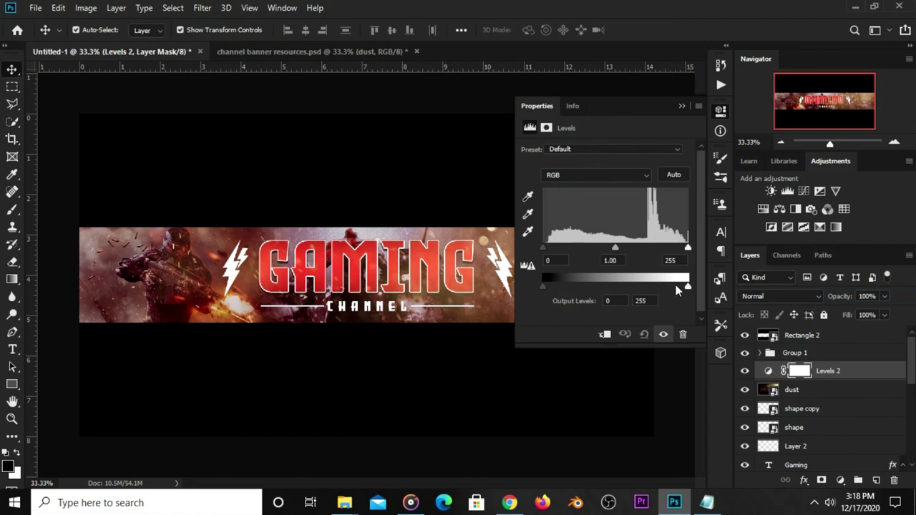
Lower the Levels output white level to 80 and compare the darkened banner.
{"action": "left_click_drag", "start_coordinate": [688, 286], "coordinate": [612, 288]}
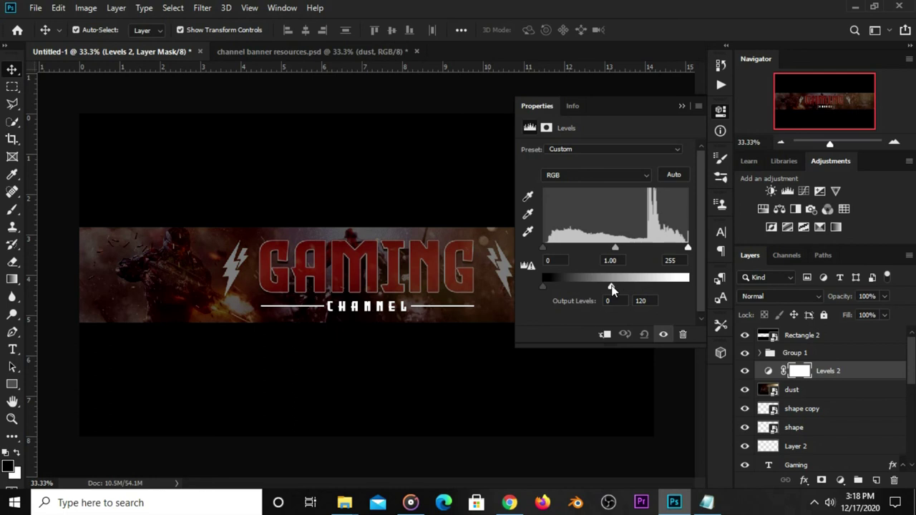
{"action": "left_click_drag", "start_coordinate": [612, 288], "coordinate": [600, 288]}
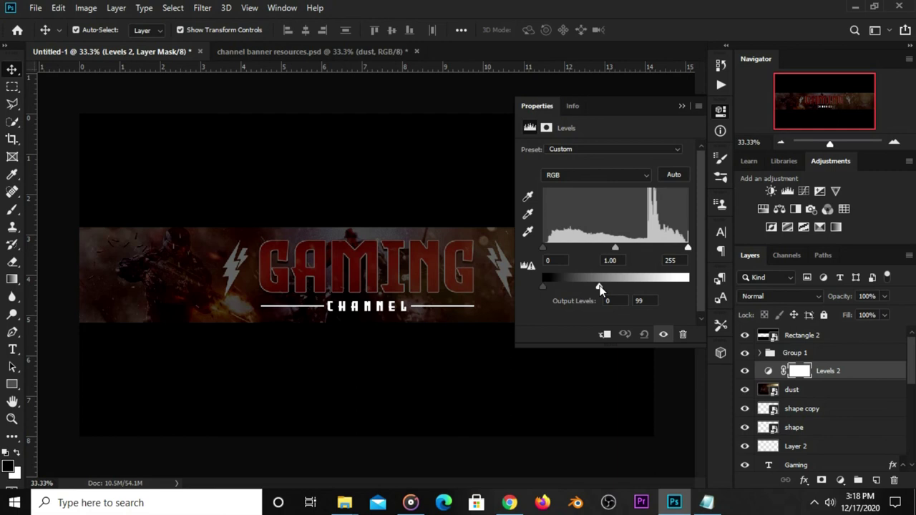
{"action": "left_click_drag", "start_coordinate": [597, 286], "coordinate": [588, 286]}
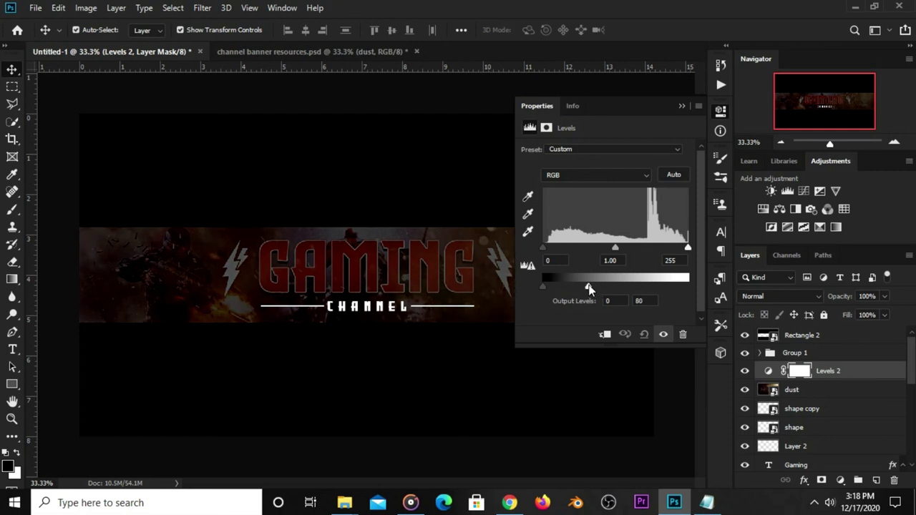
{"action": "left_click", "coordinate": [679, 106]}
{"action": "left_click", "coordinate": [746, 372]}
{"action": "left_click", "coordinate": [745, 372]}
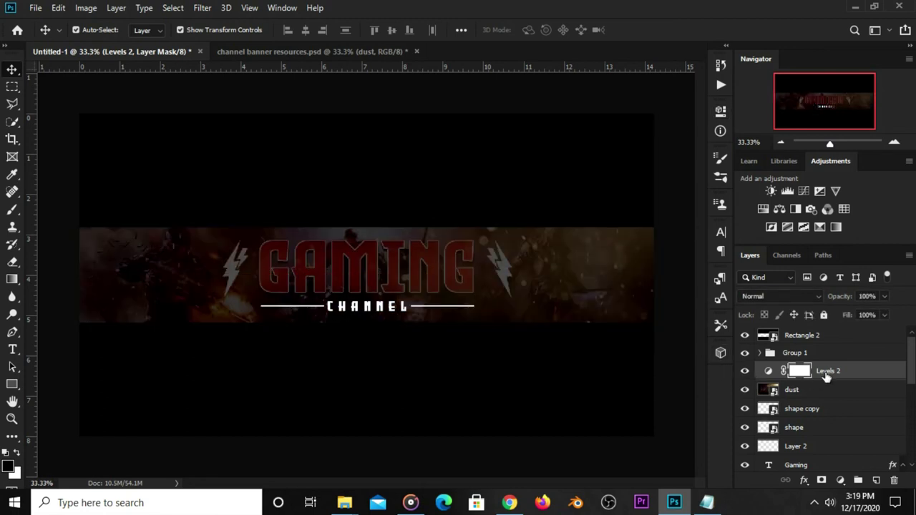
Clip Levels 2 to the dust layer, then switch to channel banner resources.psd.
{"action": "right_click", "coordinate": [827, 377]}
{"action": "left_click", "coordinate": [692, 257]}
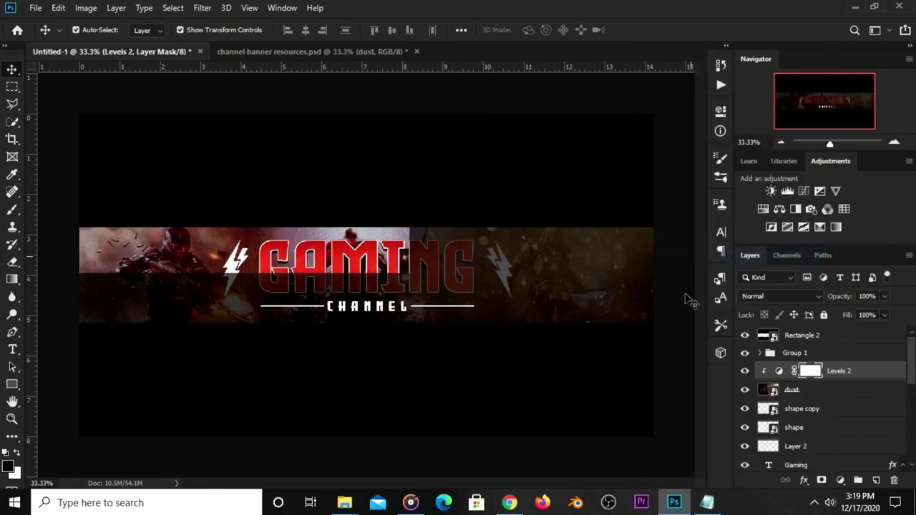
{"action": "left_click", "coordinate": [745, 370]}
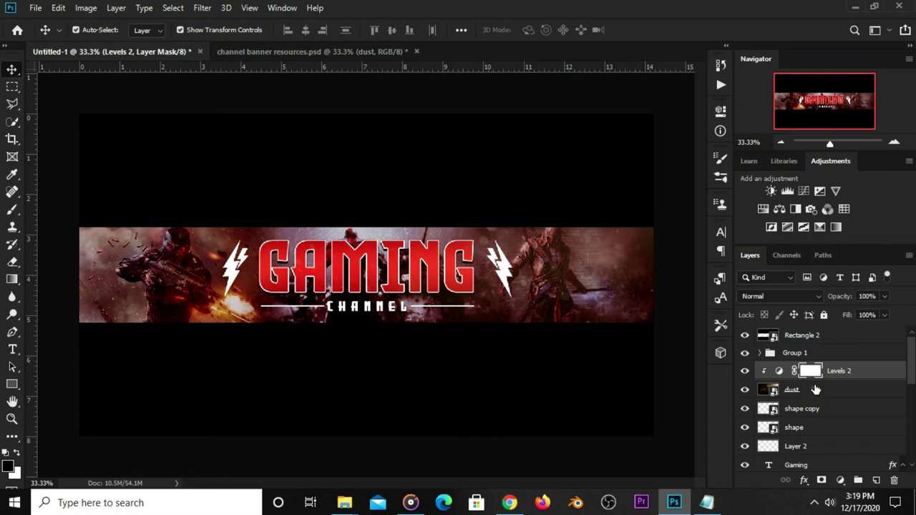
{"action": "left_click", "coordinate": [673, 320]}
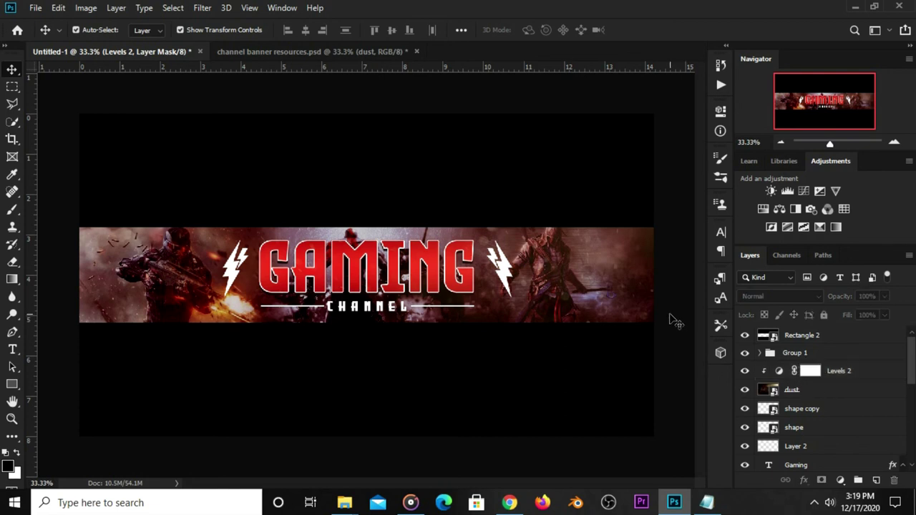
{"action": "left_click", "coordinate": [307, 53]}
Bring the maxresdefault (1) speck image into Untitled-1 and place it below Group 1.
{"action": "left_click", "coordinate": [745, 372]}
{"action": "left_click", "coordinate": [745, 353]}
{"action": "left_click", "coordinate": [555, 307]}
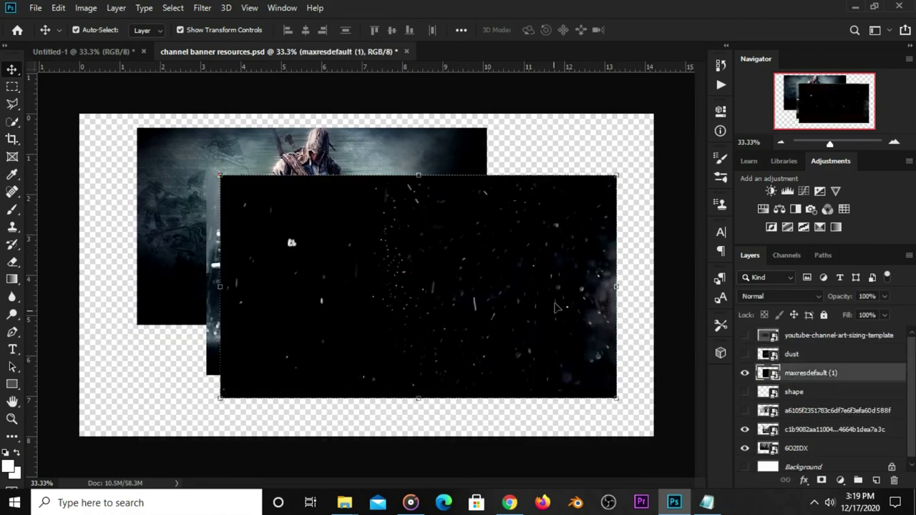
{"action": "left_click_drag", "start_coordinate": [555, 308], "coordinate": [540, 308]}
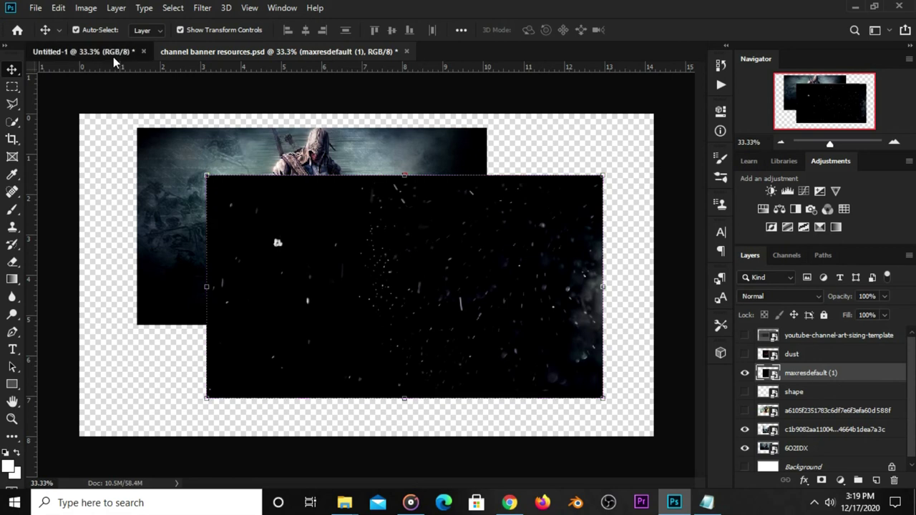
{"action": "left_click", "coordinate": [114, 54]}
{"action": "left_click_drag", "start_coordinate": [376, 254], "coordinate": [423, 287]}
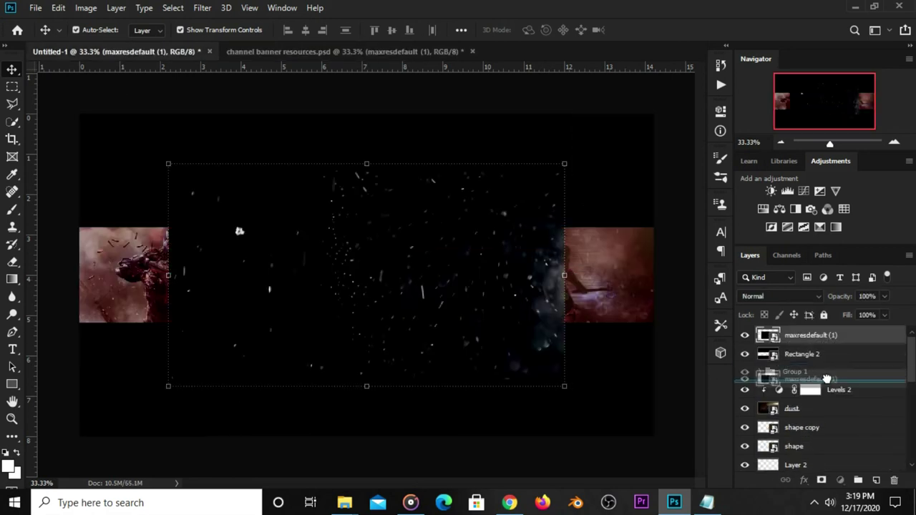
{"action": "left_click_drag", "start_coordinate": [827, 336], "coordinate": [809, 363]}
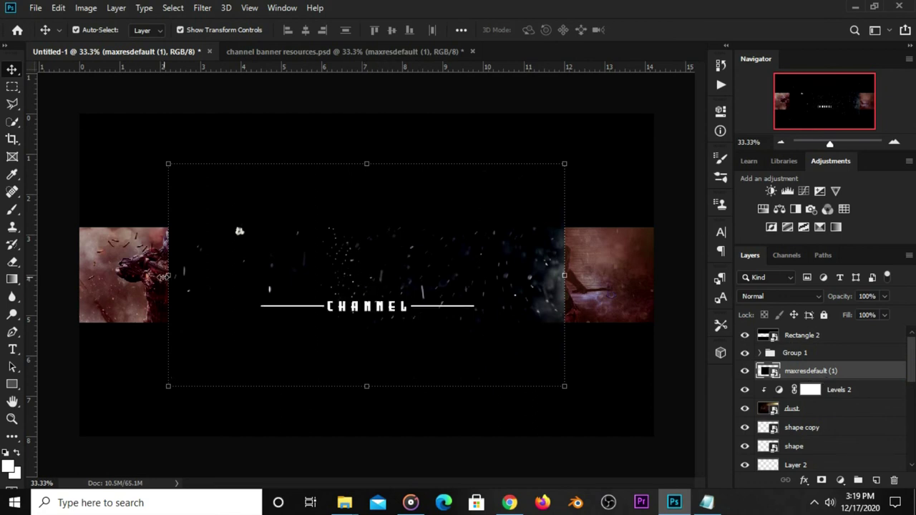
Scale the speck image to about 85.7% so it covers the whole canvas.
{"action": "key", "text": "ctrl+t"}
{"action": "left_click_drag", "start_coordinate": [163, 276], "coordinate": [99, 277]}
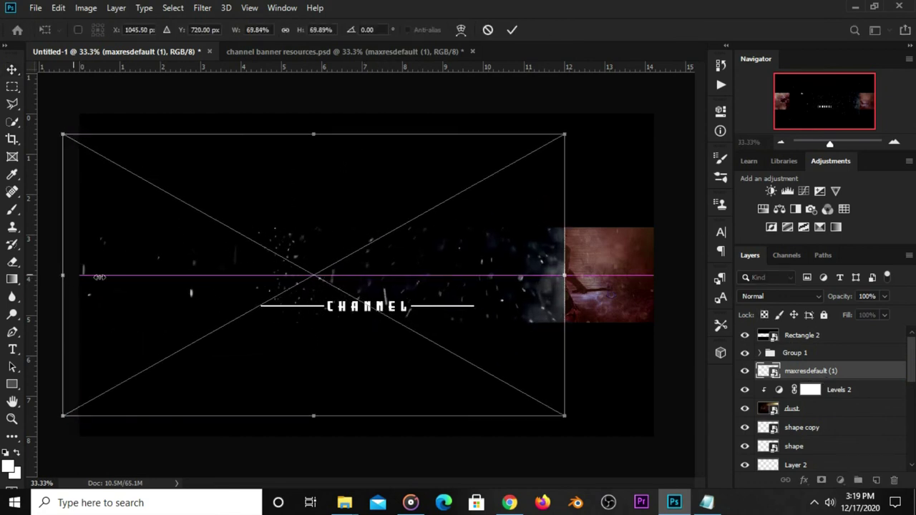
{"action": "left_click_drag", "start_coordinate": [561, 277], "coordinate": [678, 275]}
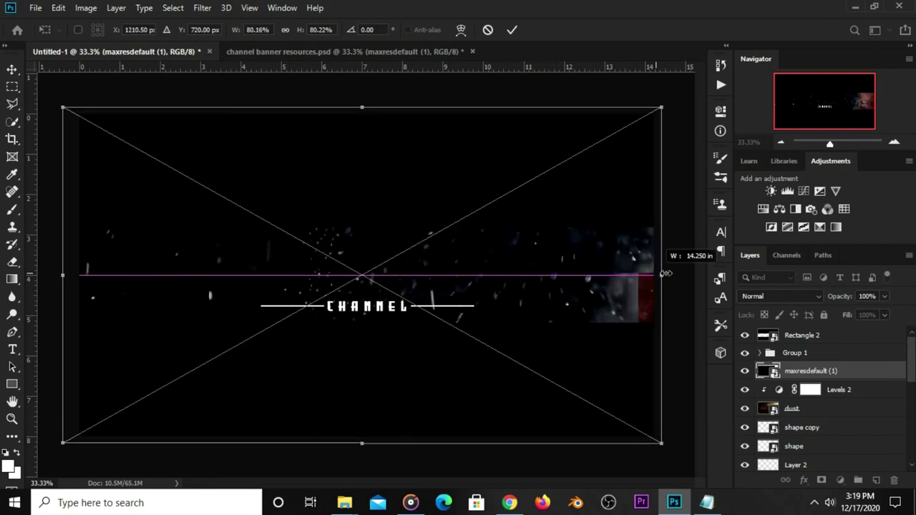
{"action": "left_click_drag", "start_coordinate": [486, 256], "coordinate": [486, 262]}
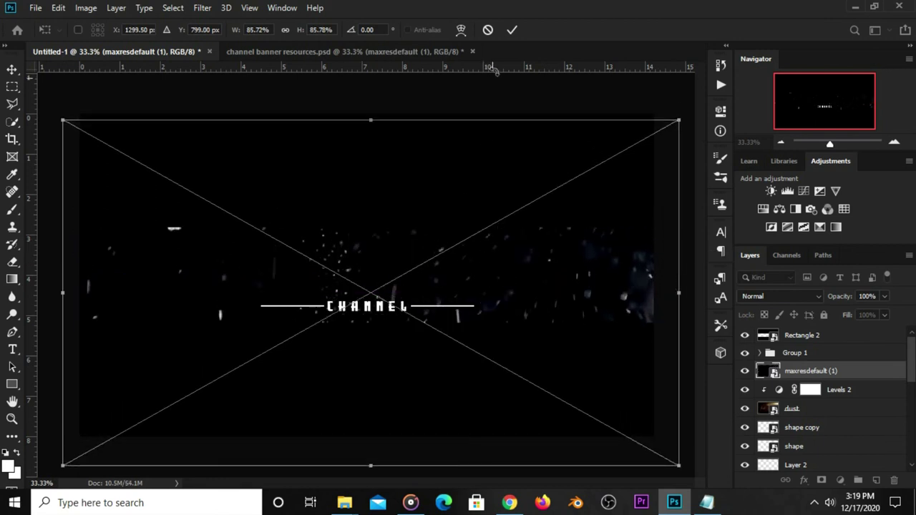
{"action": "left_click", "coordinate": [512, 29]}
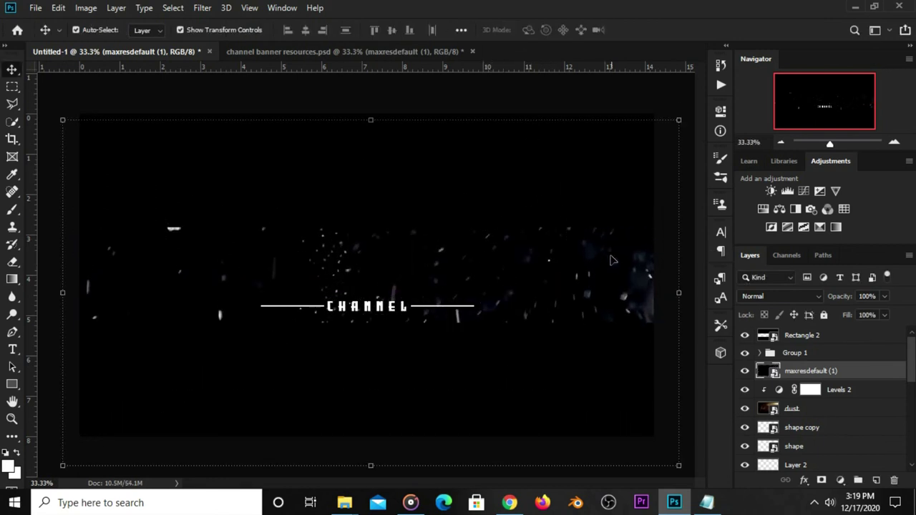
{"action": "left_click", "coordinate": [745, 373]}
{"action": "left_click", "coordinate": [745, 373]}
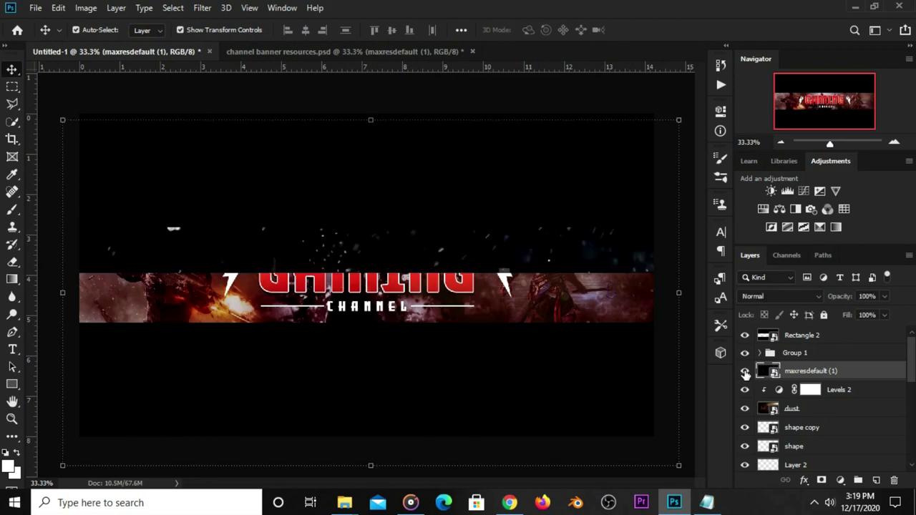
Duplicate Levels 2 and clip the Levels 2 copy to the maxresdefault (1) speck image.
{"action": "left_click", "coordinate": [847, 390]}
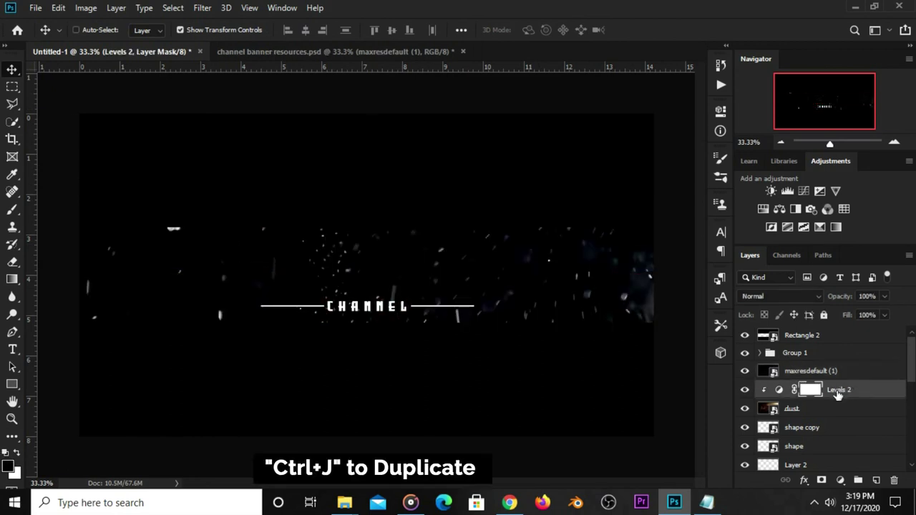
{"action": "key", "text": "ctrl+j"}
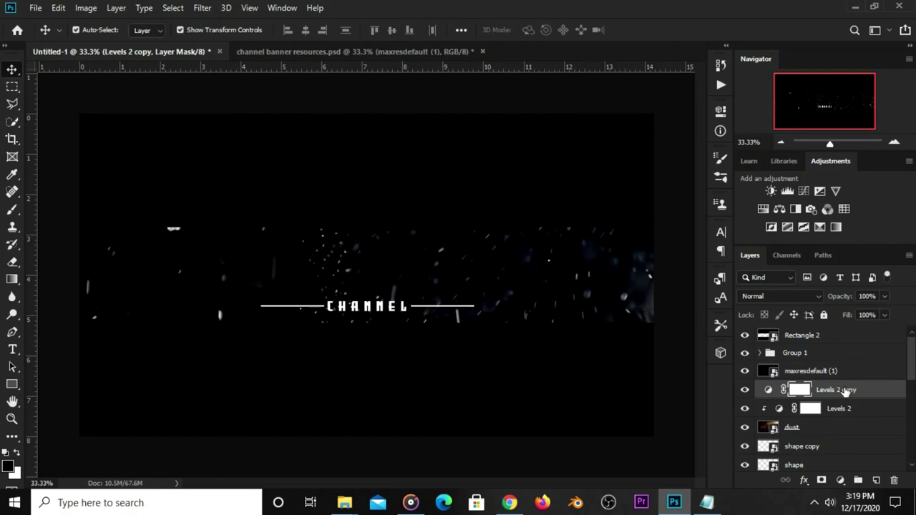
{"action": "left_click_drag", "start_coordinate": [845, 389], "coordinate": [835, 370]}
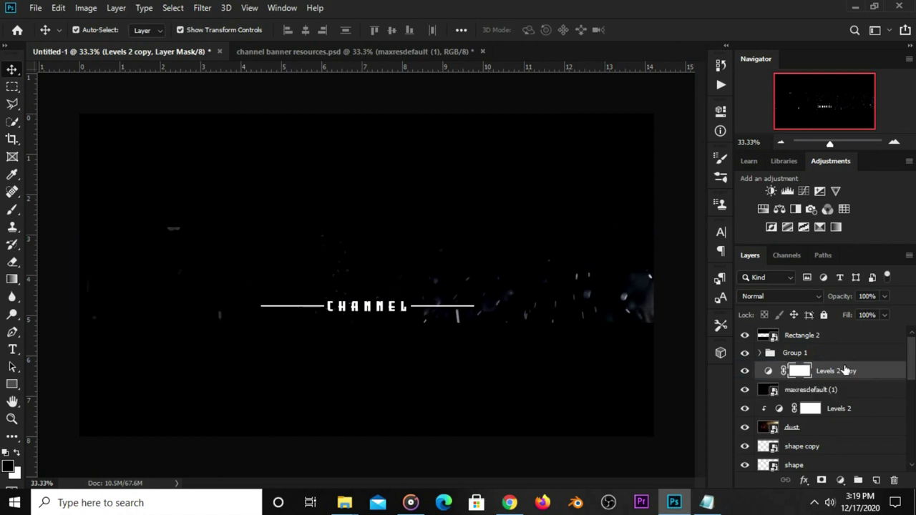
{"action": "right_click", "coordinate": [834, 373]}
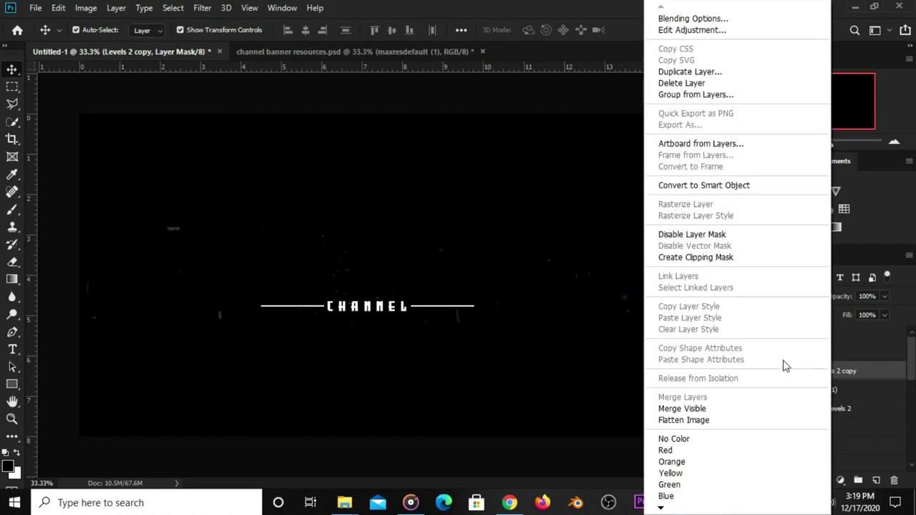
{"action": "left_click", "coordinate": [702, 257]}
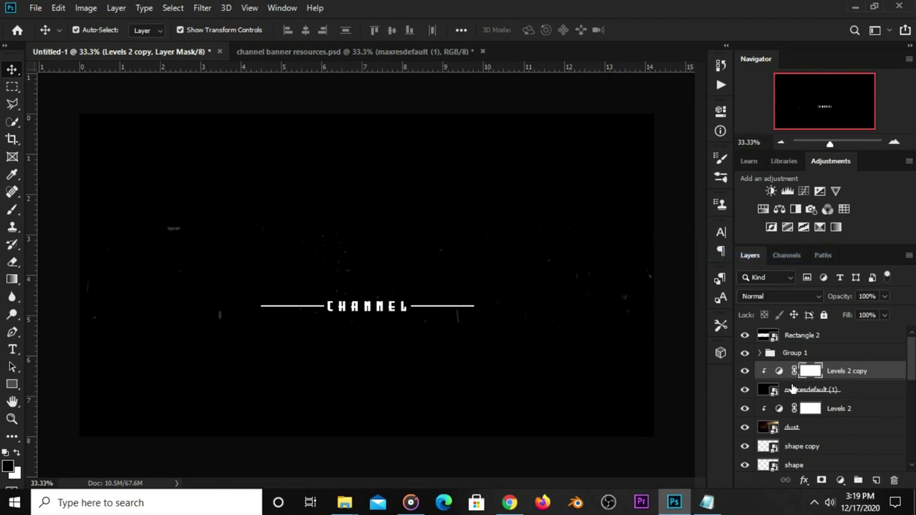
{"action": "left_click", "coordinate": [816, 391]}
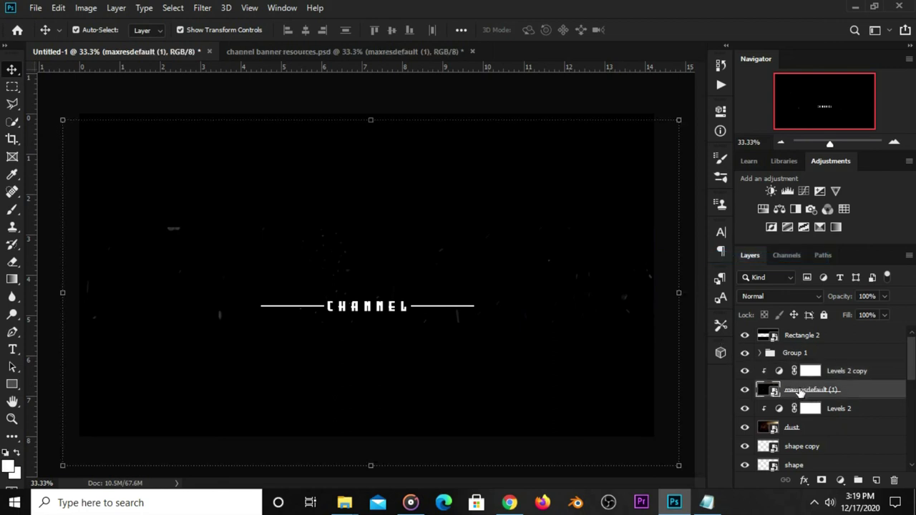
Blend the maxresdefault (1) speck layer in Screen mode at 75% opacity.
{"action": "left_click", "coordinate": [784, 296]}
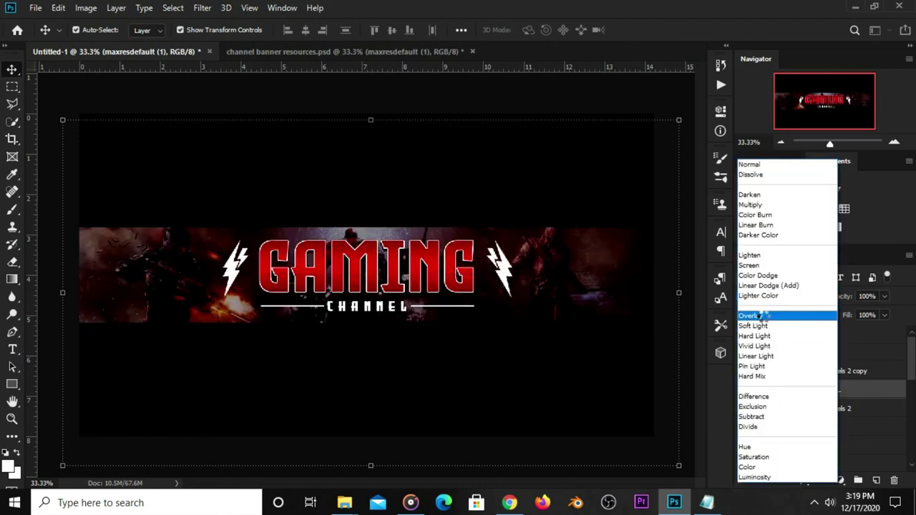
{"action": "left_click", "coordinate": [760, 267]}
{"action": "left_click", "coordinate": [744, 390]}
{"action": "left_click", "coordinate": [745, 390]}
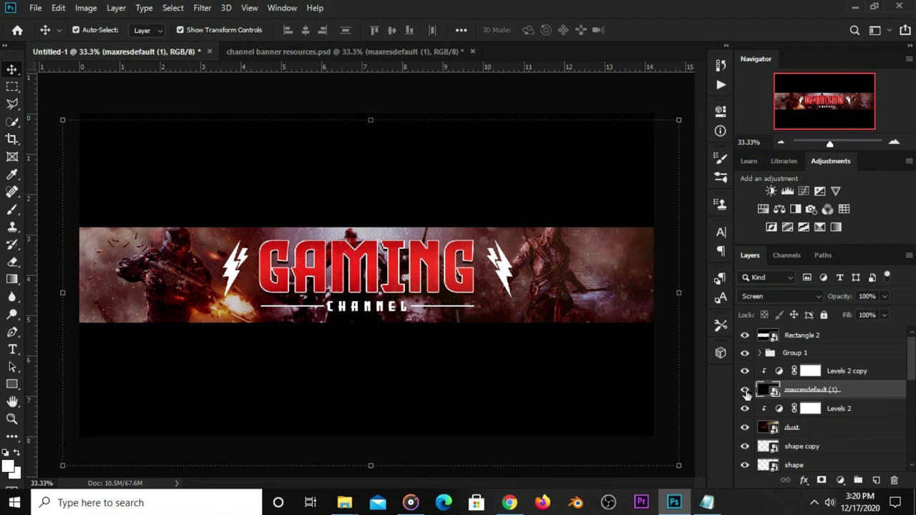
{"action": "left_click_drag", "start_coordinate": [885, 297], "coordinate": [879, 312]}
{"action": "left_click", "coordinate": [836, 389]}
{"action": "left_click", "coordinate": [745, 392]}
{"action": "left_click", "coordinate": [745, 392]}
{"action": "left_click", "coordinate": [666, 360]}
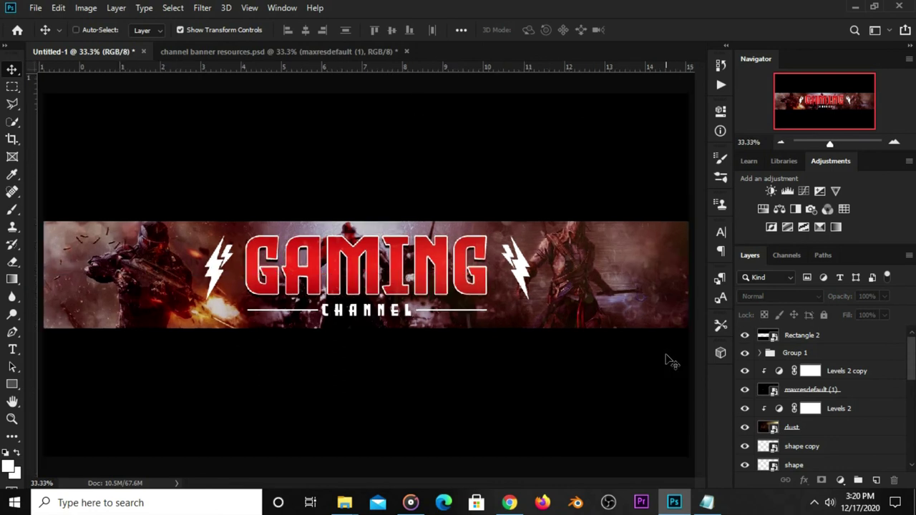
Apply Lock All to the maxresdefault (1) layer, then select the dust layer.
{"action": "left_click", "coordinate": [401, 266]}
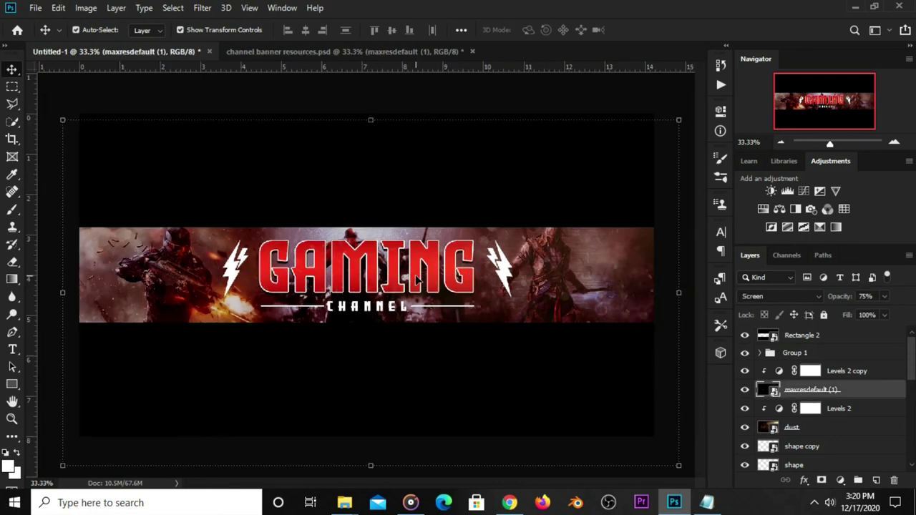
{"action": "left_click", "coordinate": [823, 316]}
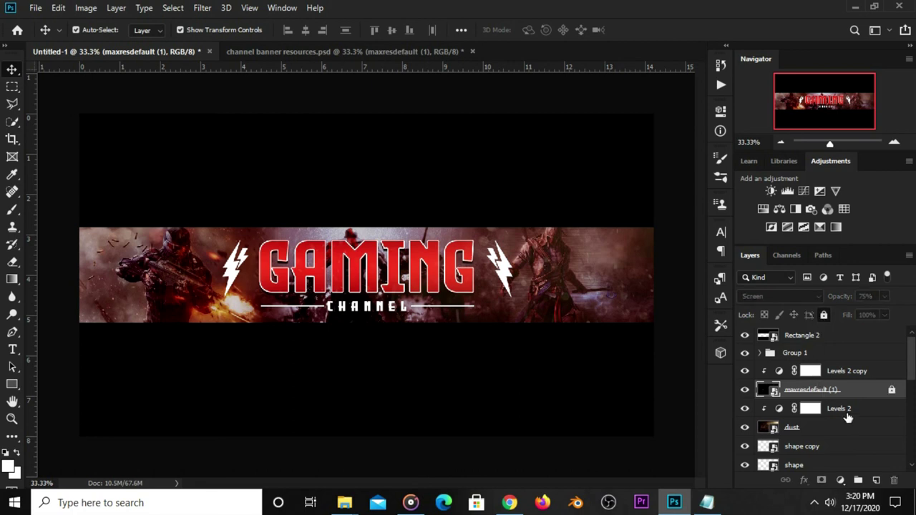
{"action": "left_click", "coordinate": [847, 430]}
Fully lock the dust layer and select the Gaming text layer.
{"action": "left_click", "coordinate": [823, 316]}
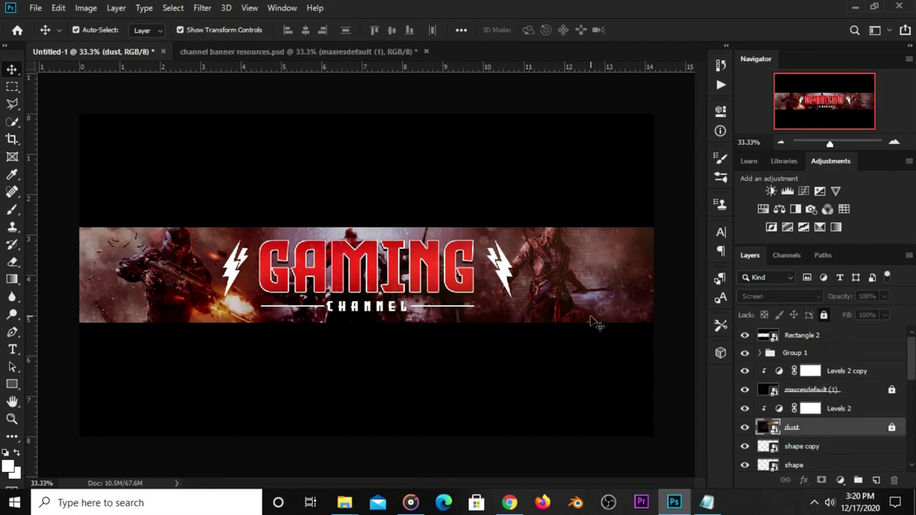
{"action": "left_click", "coordinate": [443, 284]}
{"action": "scroll", "coordinate": [800, 399], "scroll_direction": "down", "scroll_amount": 1}
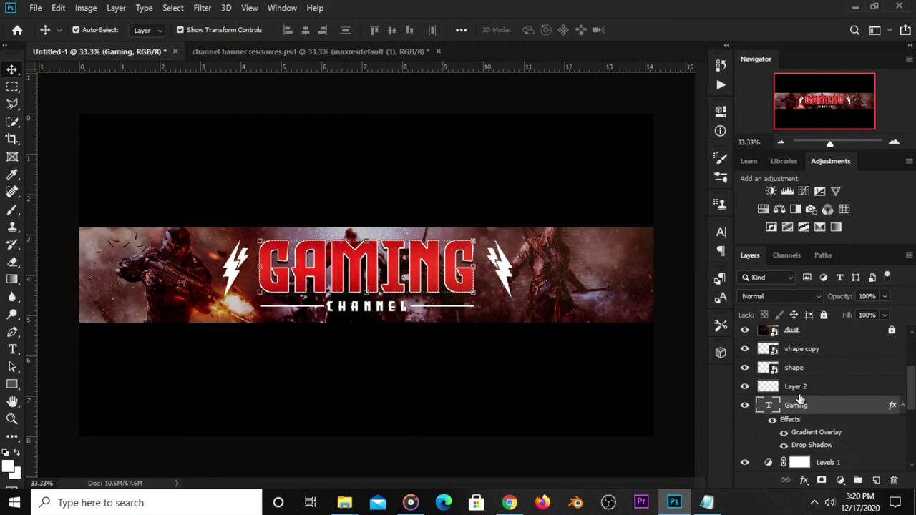
{"action": "left_click", "coordinate": [745, 406]}
{"action": "left_click", "coordinate": [745, 406]}
Duplicate the Gaming text and convert Gaming copy into a smart object.
{"action": "key", "text": "ctrl+j"}
{"action": "scroll", "coordinate": [814, 421], "scroll_direction": "down", "scroll_amount": 1}
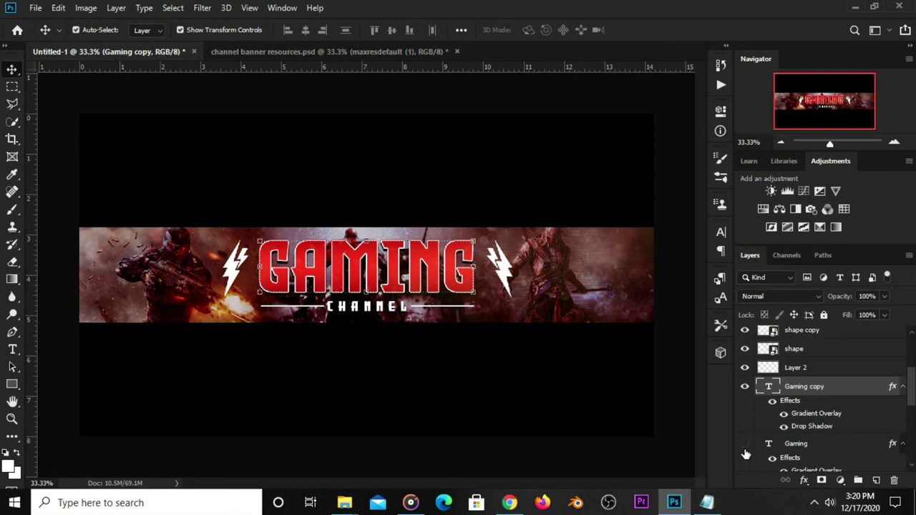
{"action": "right_click", "coordinate": [806, 388]}
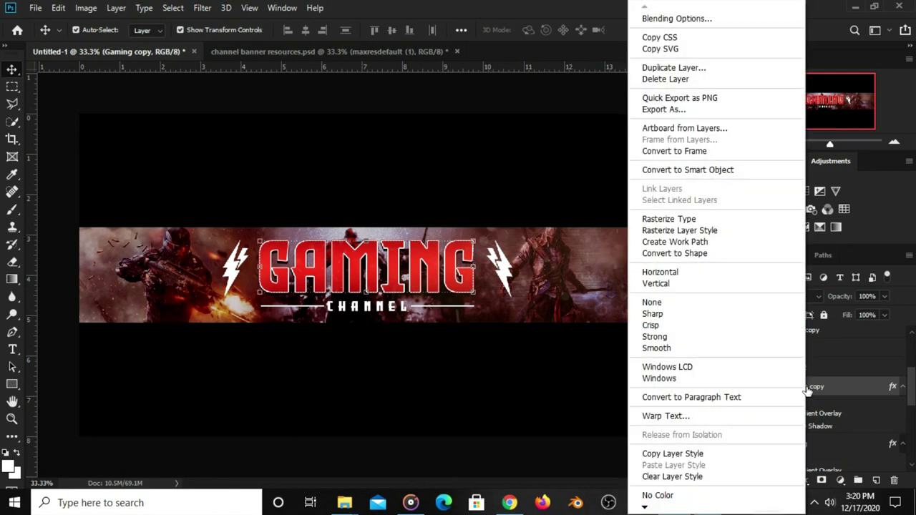
{"action": "left_click", "coordinate": [687, 172]}
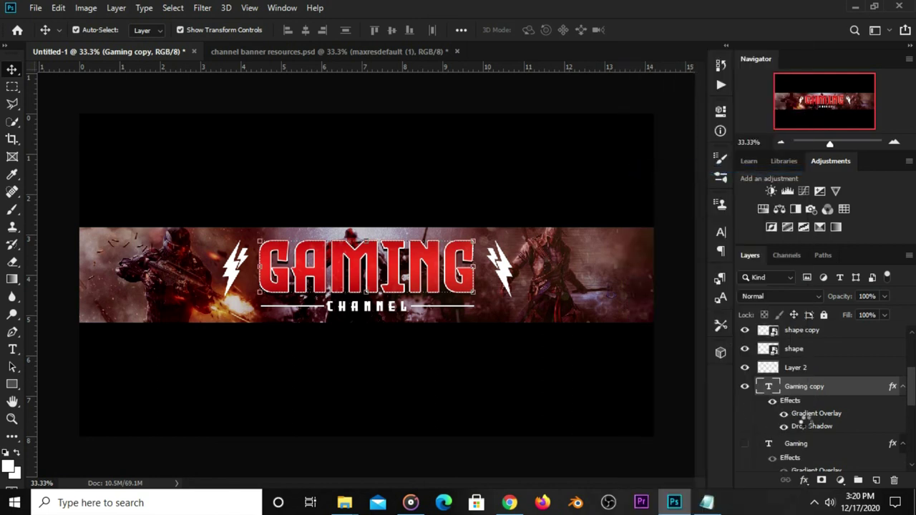
{"action": "left_click", "coordinate": [745, 386]}
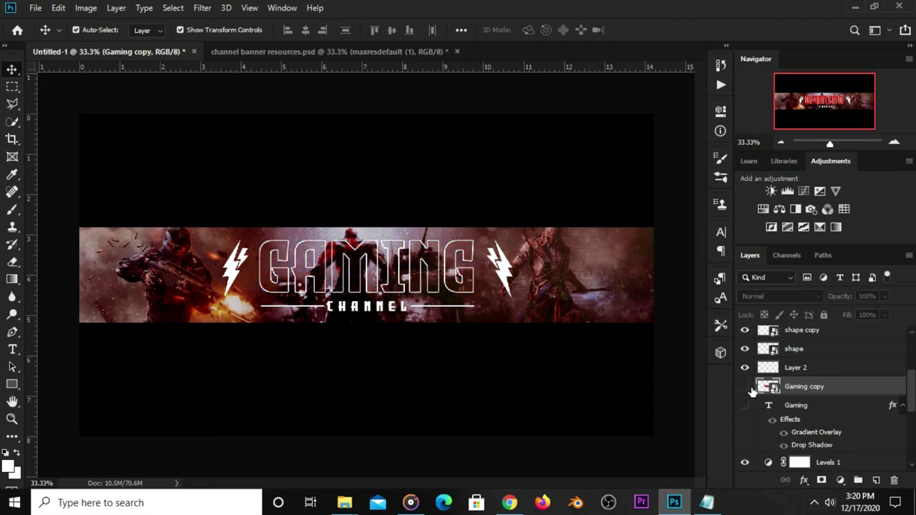
{"action": "left_click", "coordinate": [746, 387]}
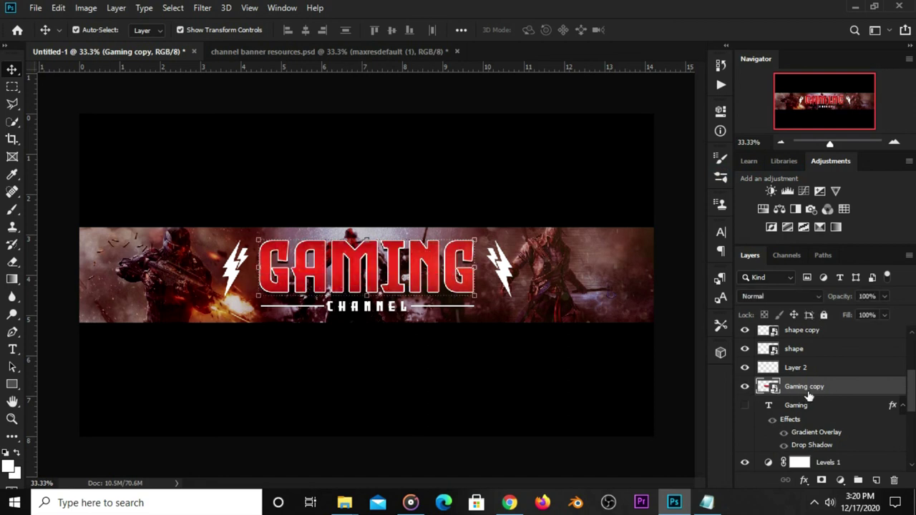
Add a new layer above Gaming copy and pick the Brush tool with black.
{"action": "left_click", "coordinate": [877, 481]}
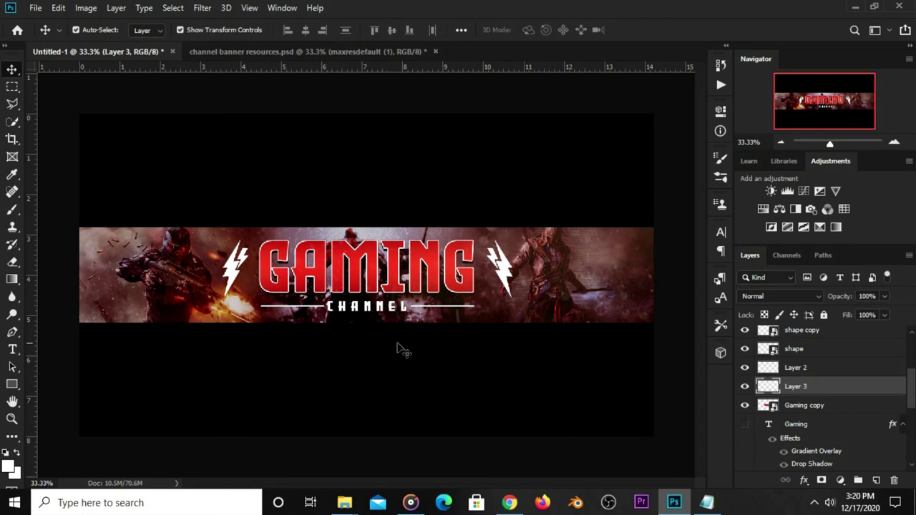
{"action": "left_click", "coordinate": [12, 211]}
{"action": "right_click", "coordinate": [12, 211]}
{"action": "left_click", "coordinate": [61, 209]}
{"action": "left_click", "coordinate": [20, 452]}
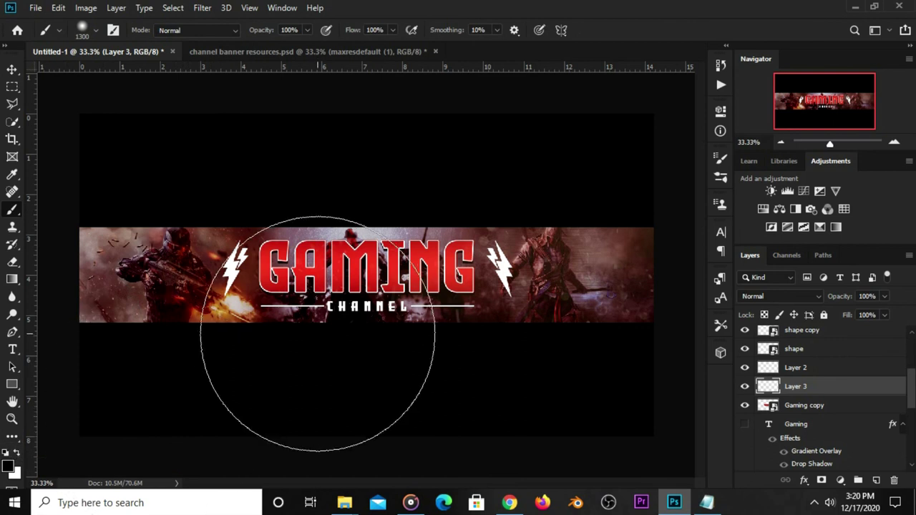
{"action": "left_click", "coordinate": [9, 466]}
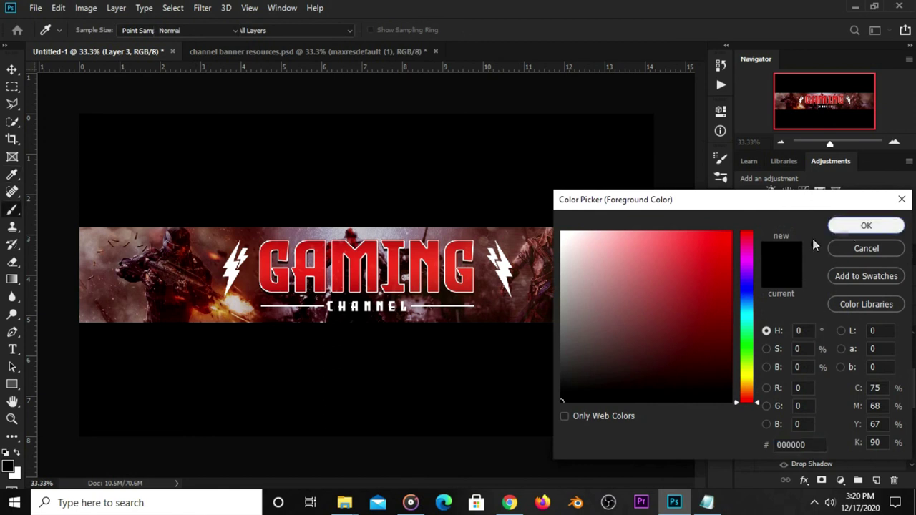
{"action": "left_click", "coordinate": [866, 225]}
Paint a smaller black stroke under the GAMING letters and a white glow across their tops.
{"action": "key", "text": "bracketleft"}
{"action": "key", "text": "bracketleft"}
{"action": "key", "text": "bracketleft"}
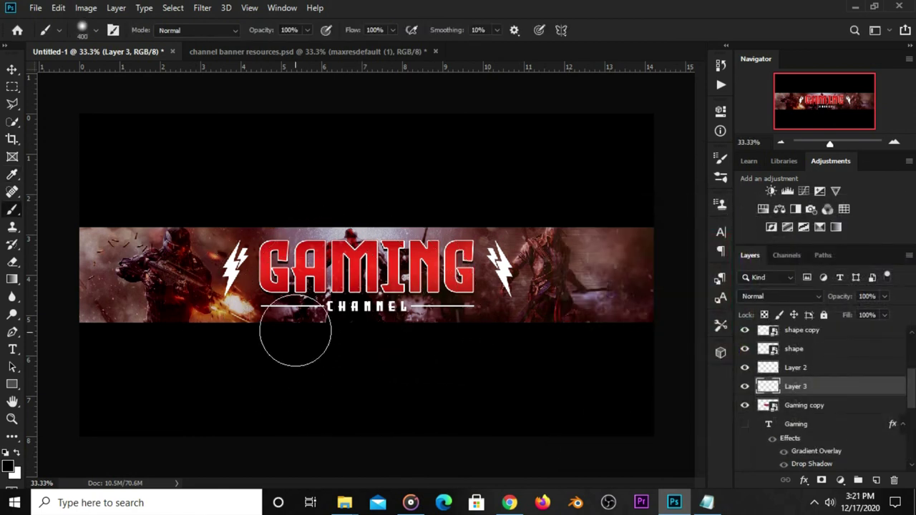
{"action": "key", "text": "bracketleft"}
{"action": "mouse_move", "coordinate": [277, 308]}
{"action": "left_mouse_down"}
{"action": "mouse_move", "coordinate": [477, 299]}
{"action": "mouse_move", "coordinate": [212, 286]}
{"action": "left_mouse_up"}
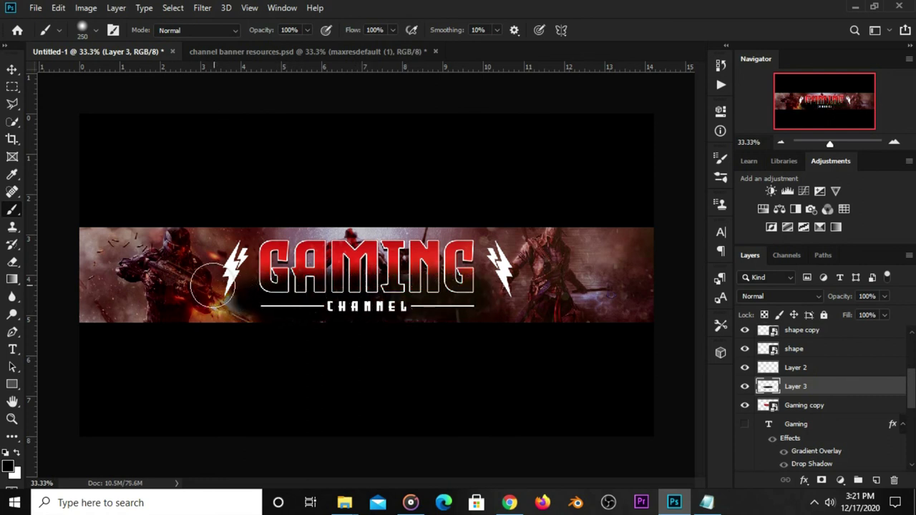
{"action": "left_click", "coordinate": [18, 454]}
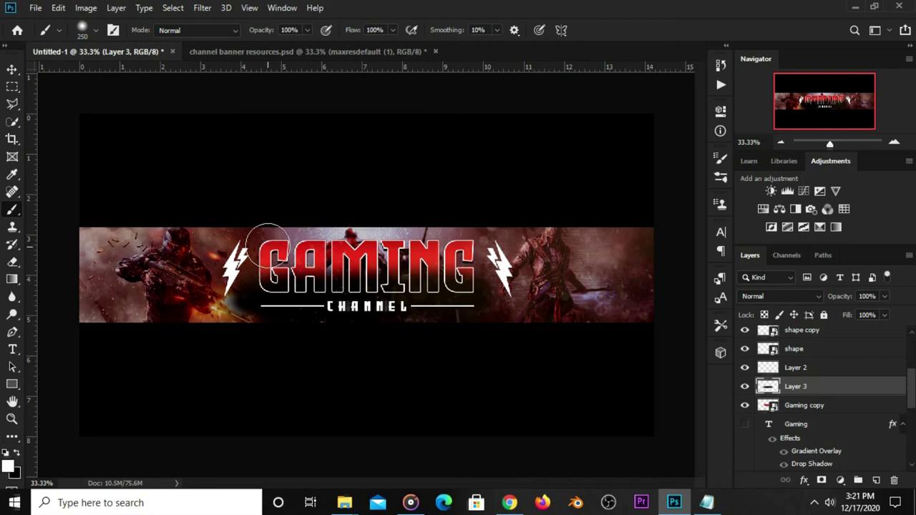
{"action": "left_click_drag", "start_coordinate": [268, 243], "coordinate": [484, 241]}
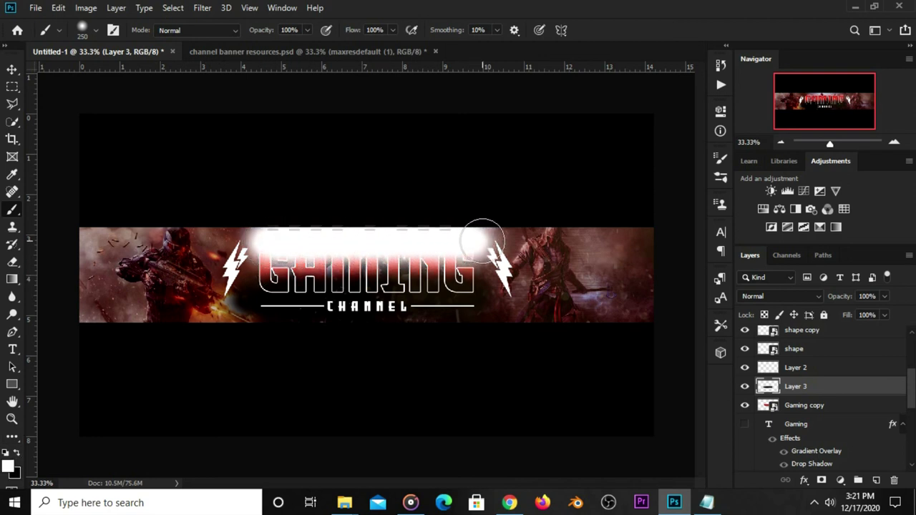
Set Layer 3's blend mode to Overlay.
{"action": "left_click", "coordinate": [12, 69]}
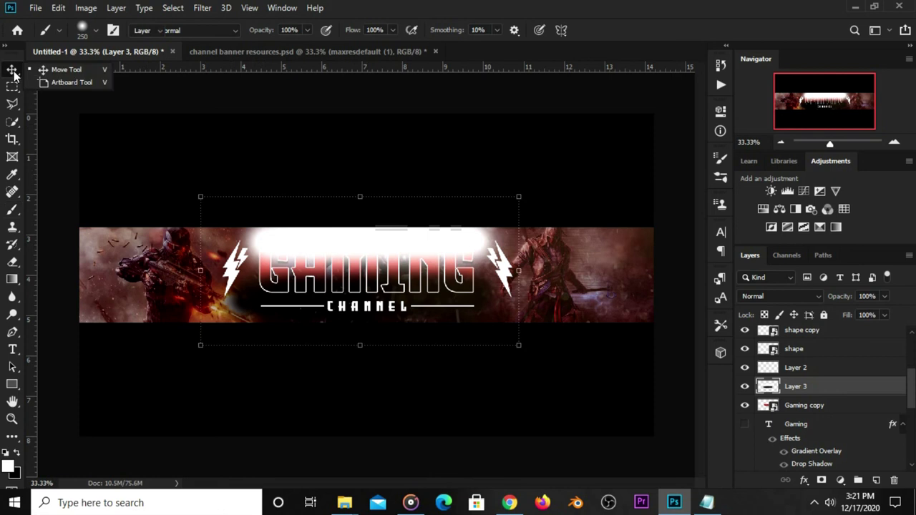
{"action": "left_click", "coordinate": [744, 386]}
{"action": "left_click", "coordinate": [745, 386]}
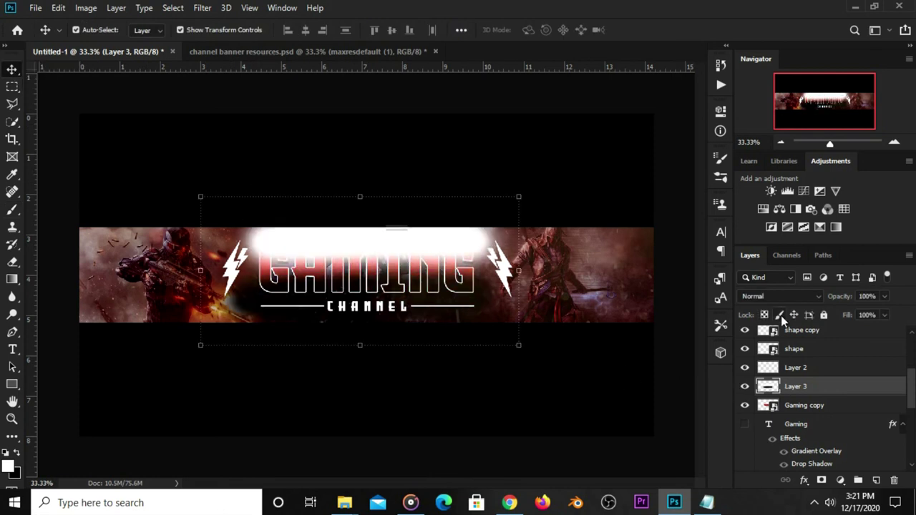
{"action": "left_click", "coordinate": [780, 293]}
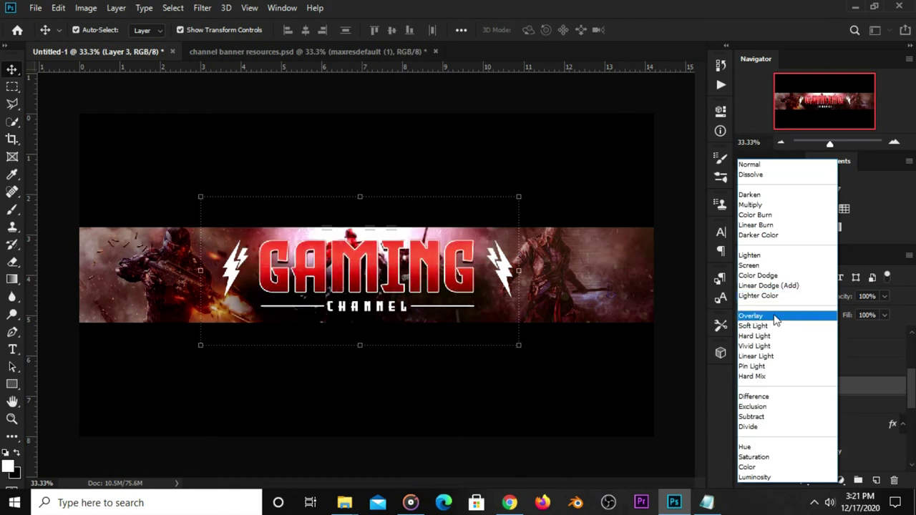
{"action": "left_click", "coordinate": [768, 320]}
{"action": "left_click", "coordinate": [745, 386]}
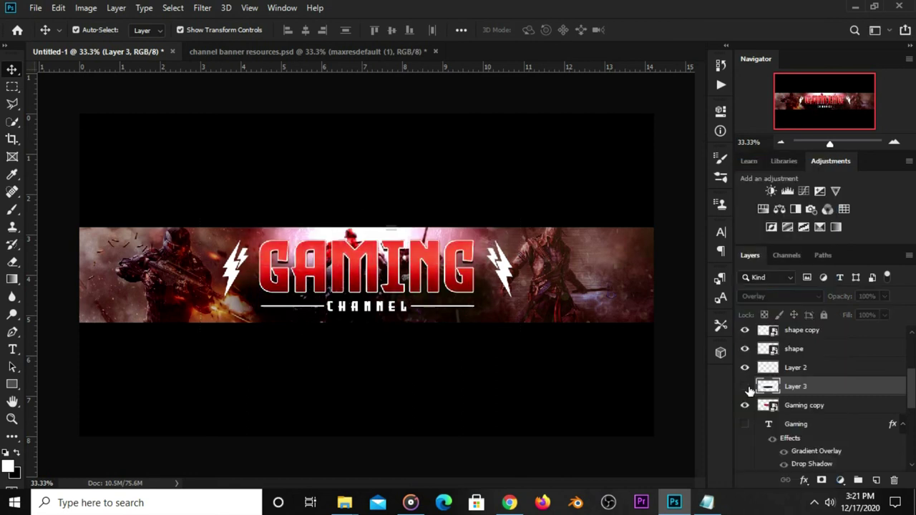
{"action": "left_click", "coordinate": [745, 387]}
Clip Layer 3 to the Gaming copy text and zoom the canvas to 50%.
{"action": "right_click", "coordinate": [800, 391]}
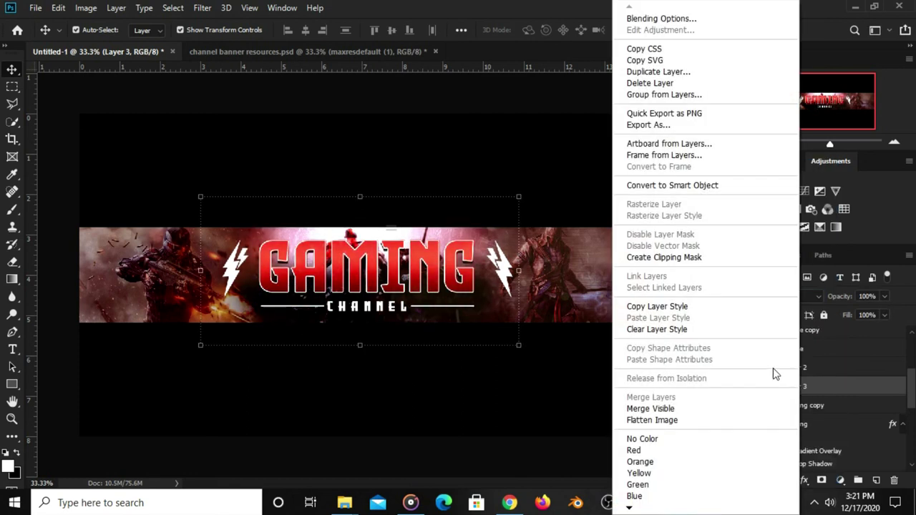
{"action": "left_click", "coordinate": [673, 257]}
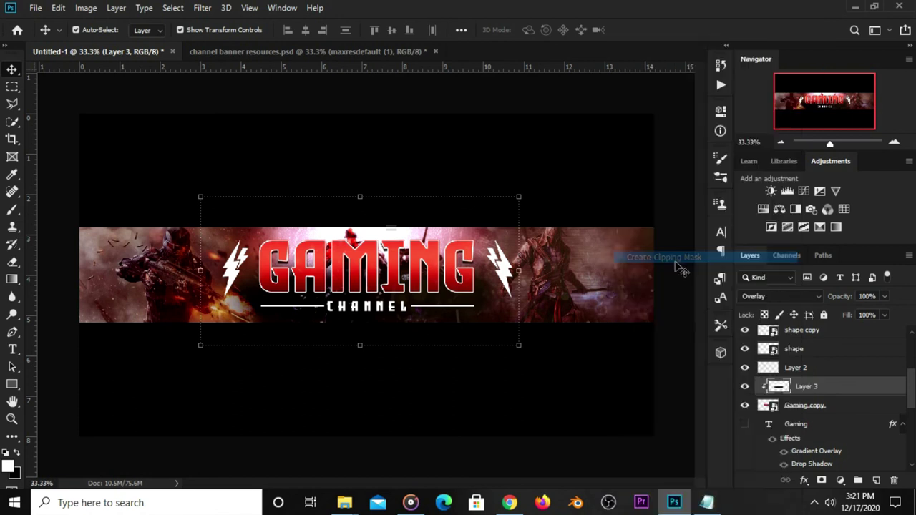
{"action": "left_click", "coordinate": [744, 388]}
{"action": "left_click", "coordinate": [745, 387]}
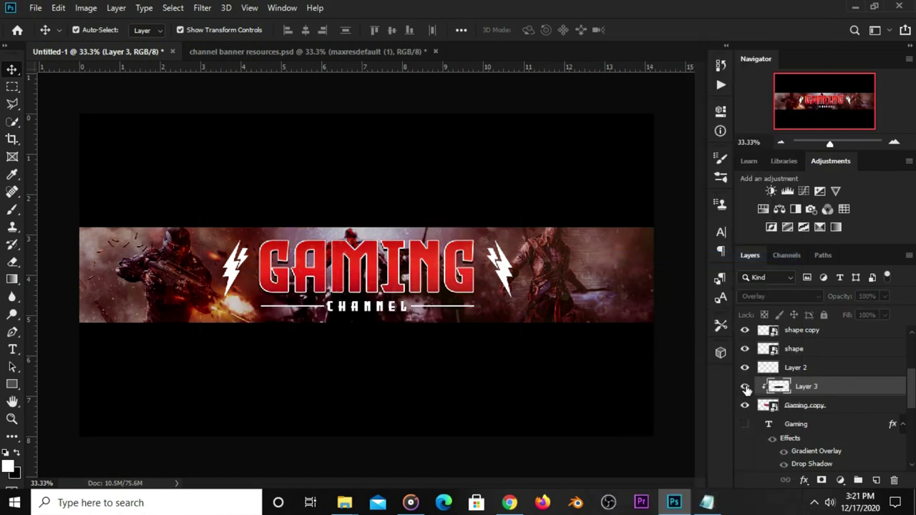
{"action": "left_click", "coordinate": [673, 366]}
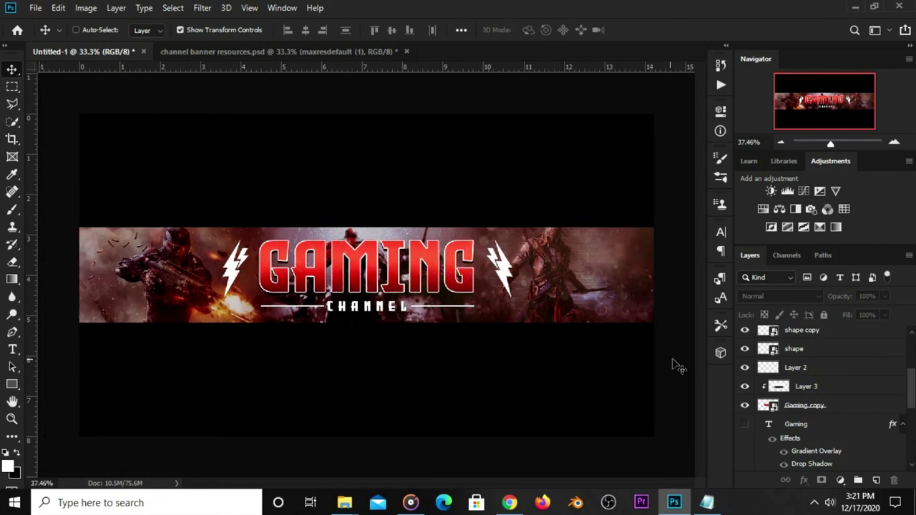
{"action": "key", "text": "ctrl+plus"}
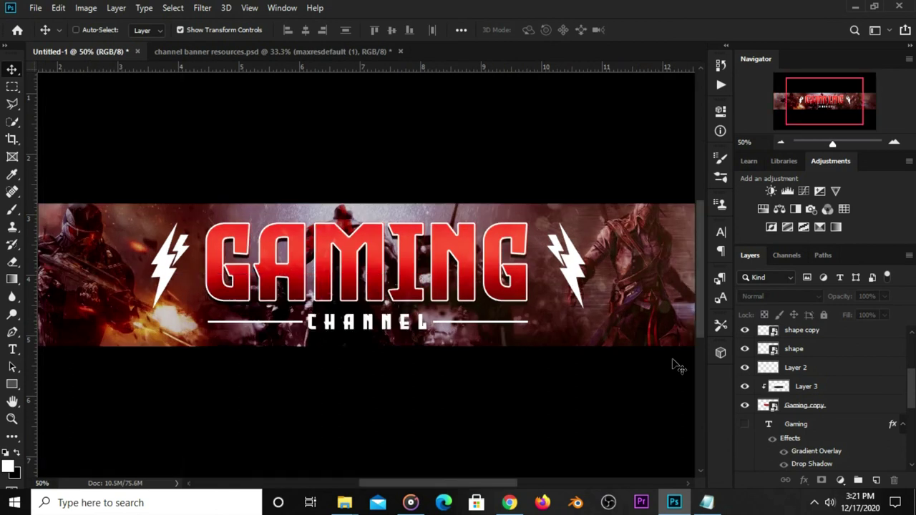